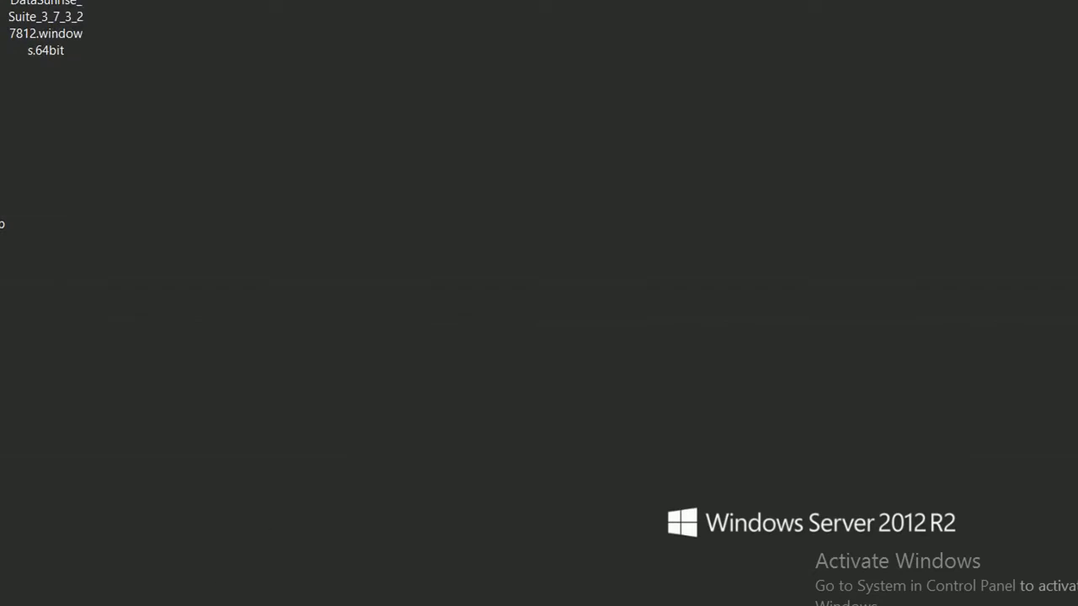
Restore the minimized windows from the taskbar so SQL Server Management Studio shows LNSSScanResults12.
{"action": "left_click", "coordinate": [195, 604]}
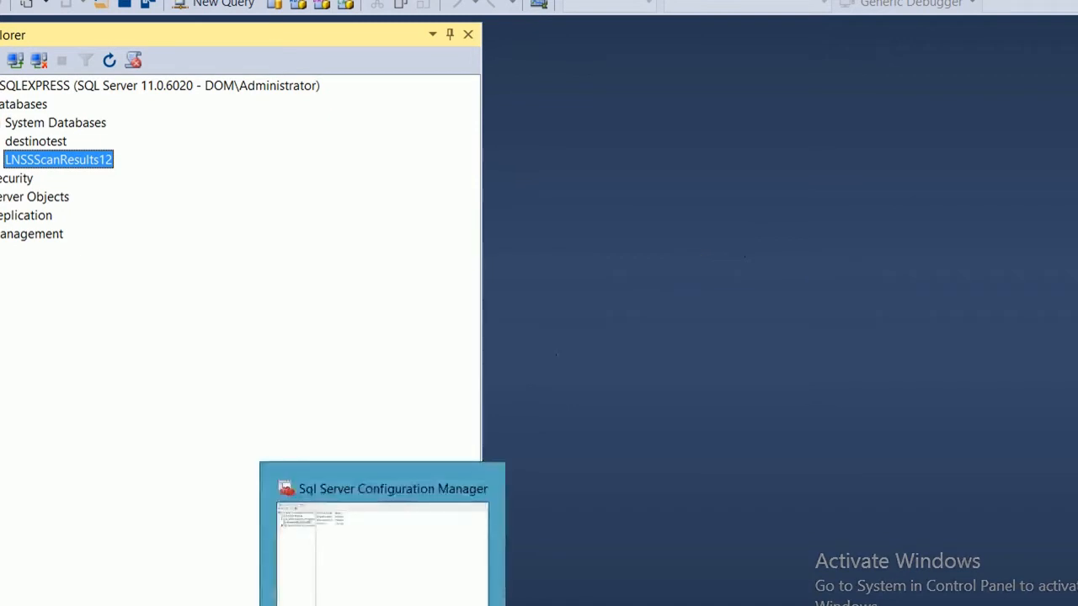
Check that TCP/IP is enabled for SQLEXPRESS in SQL Server Configuration Manager, then minimize it.
{"action": "left_click", "coordinate": [382, 604]}
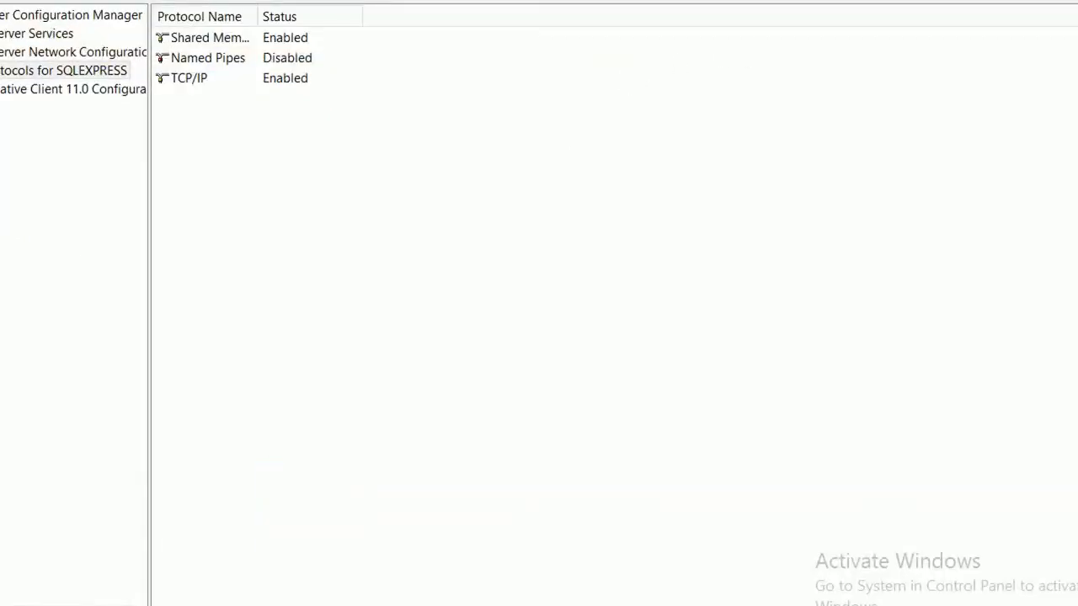
{"action": "left_click", "coordinate": [975, 1]}
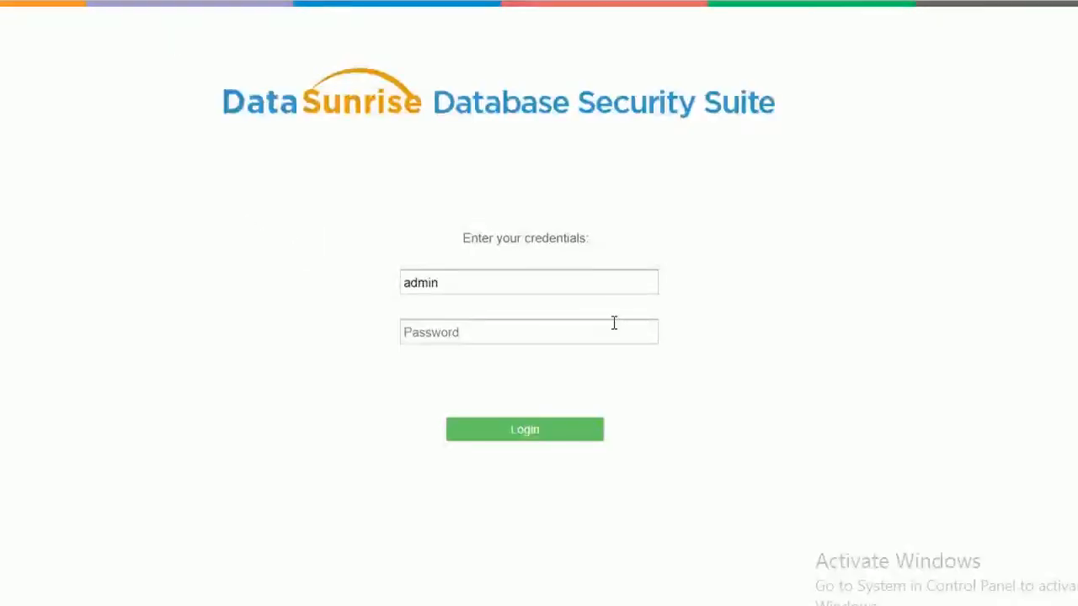
Sign in to the DataSunrise console with the password, then select LNSSScanResults12 in HeidiSQL.
{"action": "left_click", "coordinate": [610, 327]}
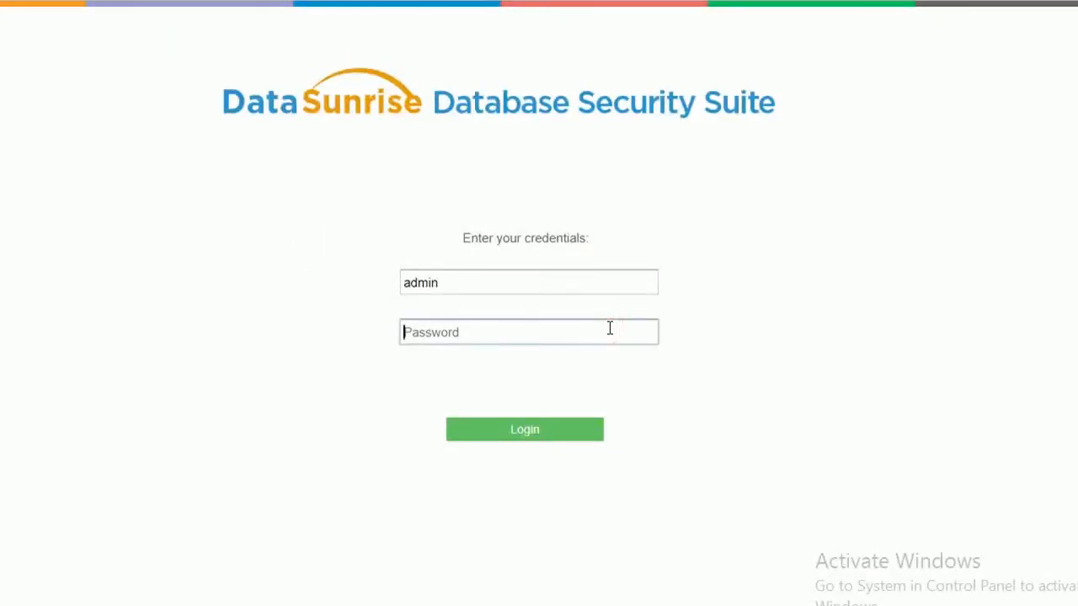
{"action": "type", "text": "•••••••••"}
{"action": "key", "text": "Return"}
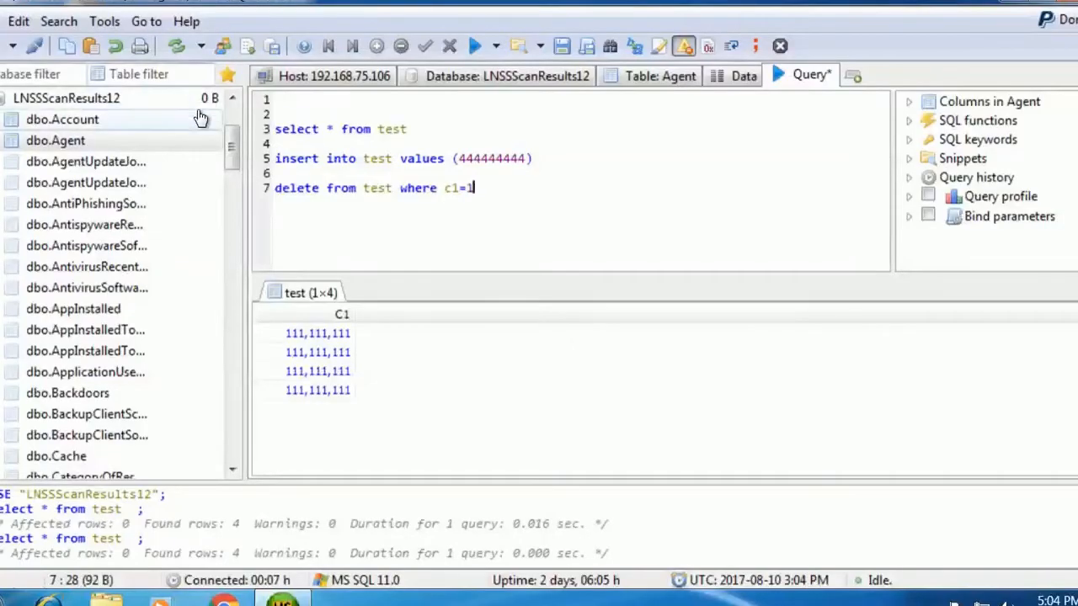
{"action": "mouse_move", "coordinate": [228, 136]}
{"action": "left_mouse_down"}
{"action": "mouse_move", "coordinate": [229, 120]}
{"action": "mouse_move", "coordinate": [234, 135]}
{"action": "left_mouse_up"}
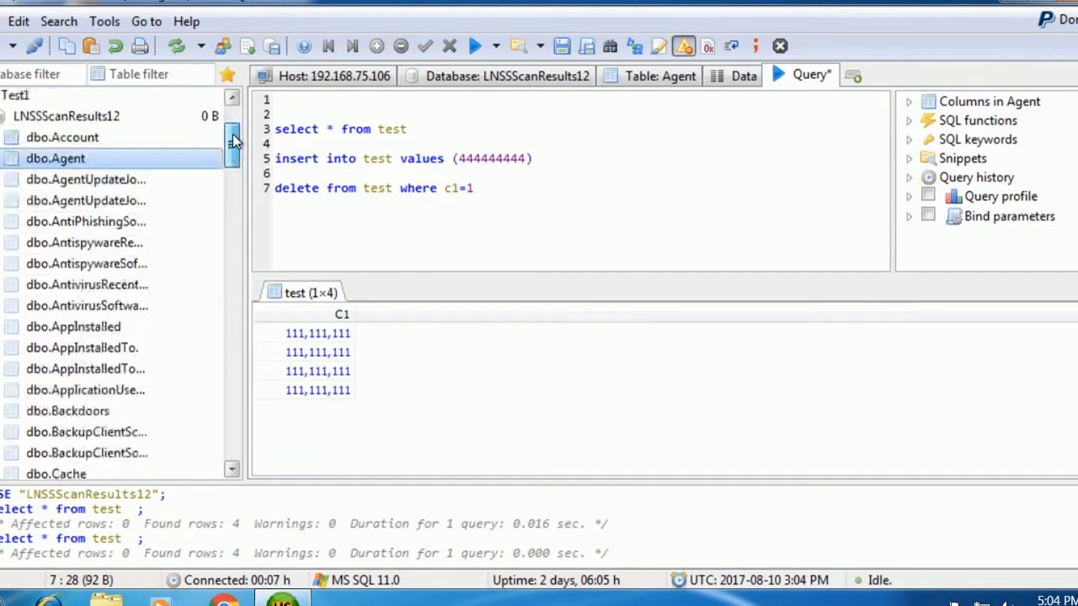
{"action": "left_click", "coordinate": [110, 120]}
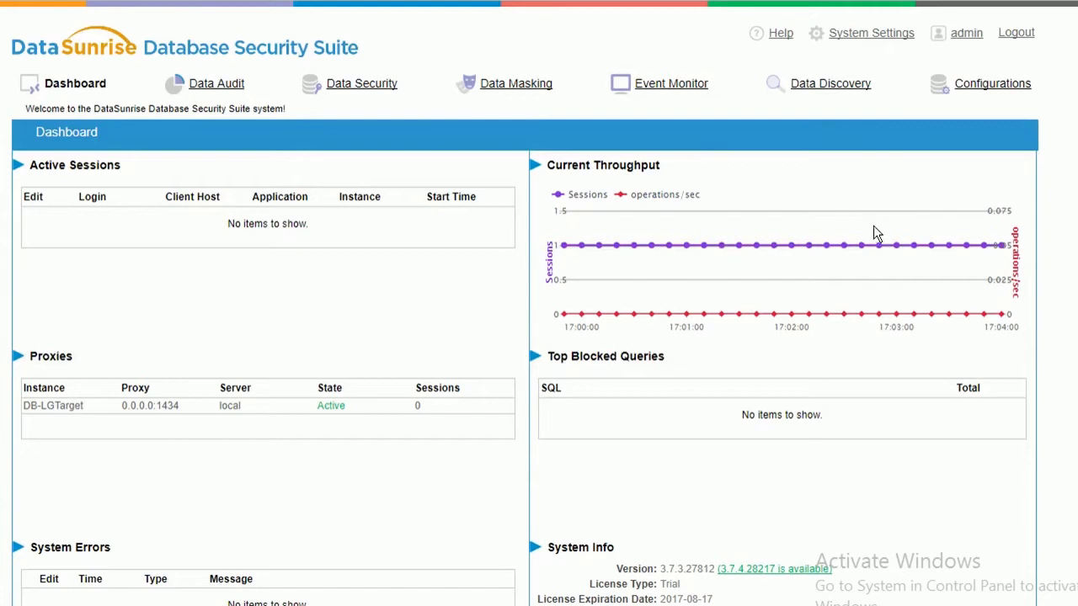
Show the Data Audit Events log with the captured HeidiSQL queries under Rule #2.
{"action": "mouse_move", "coordinate": [736, 257]}
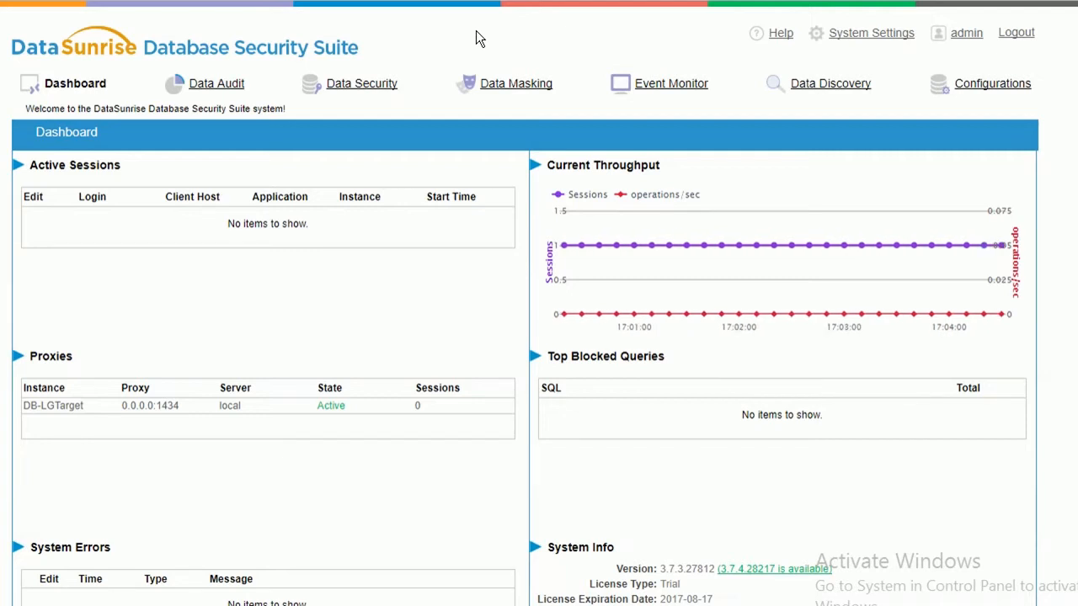
{"action": "left_click", "coordinate": [240, 86]}
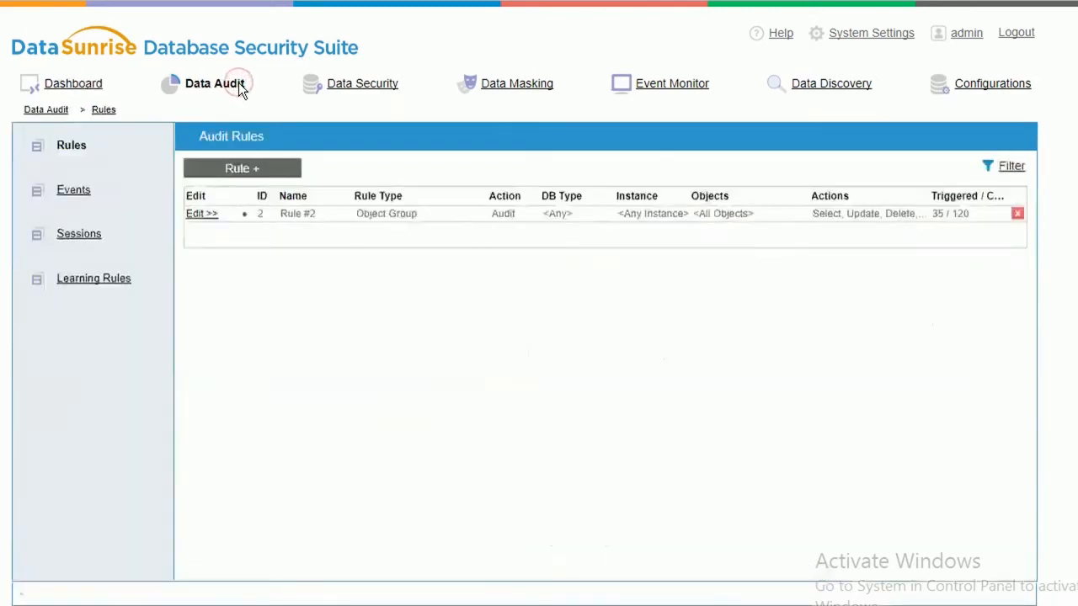
{"action": "left_click", "coordinate": [79, 196]}
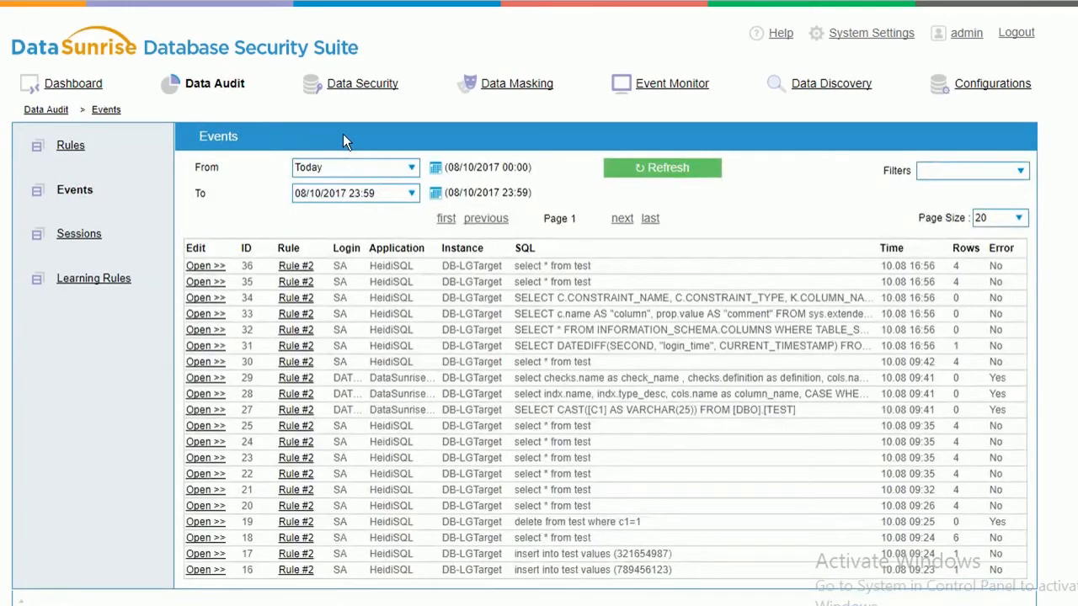
Show the Data Security rules list, including Rule #3 blocking Update and Delete.
{"action": "left_click", "coordinate": [364, 84]}
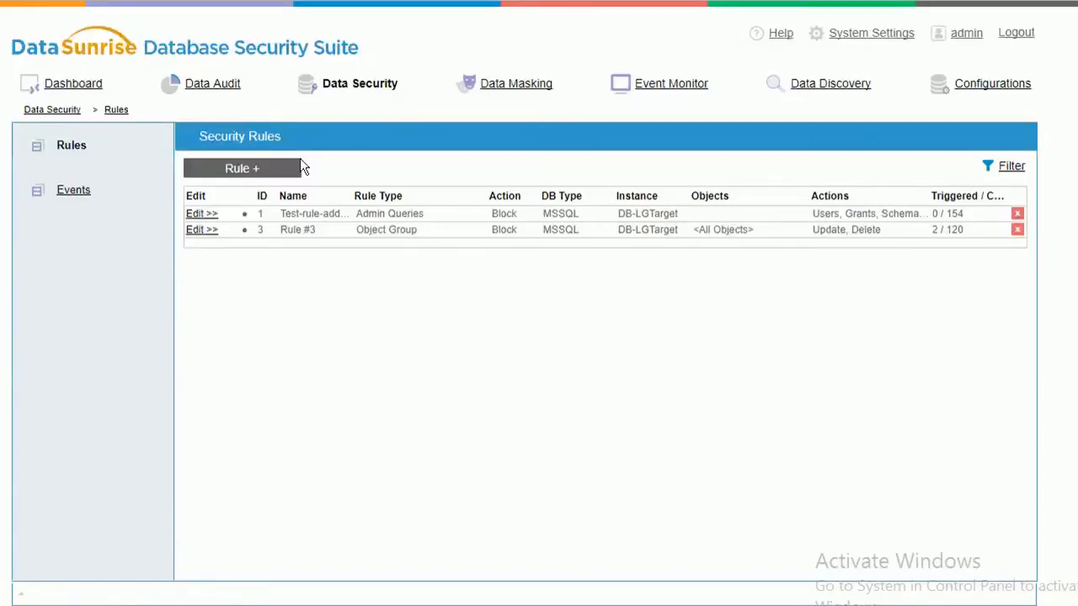
Disable the obfusc1 data masking rule and save it.
{"action": "left_click", "coordinate": [514, 84]}
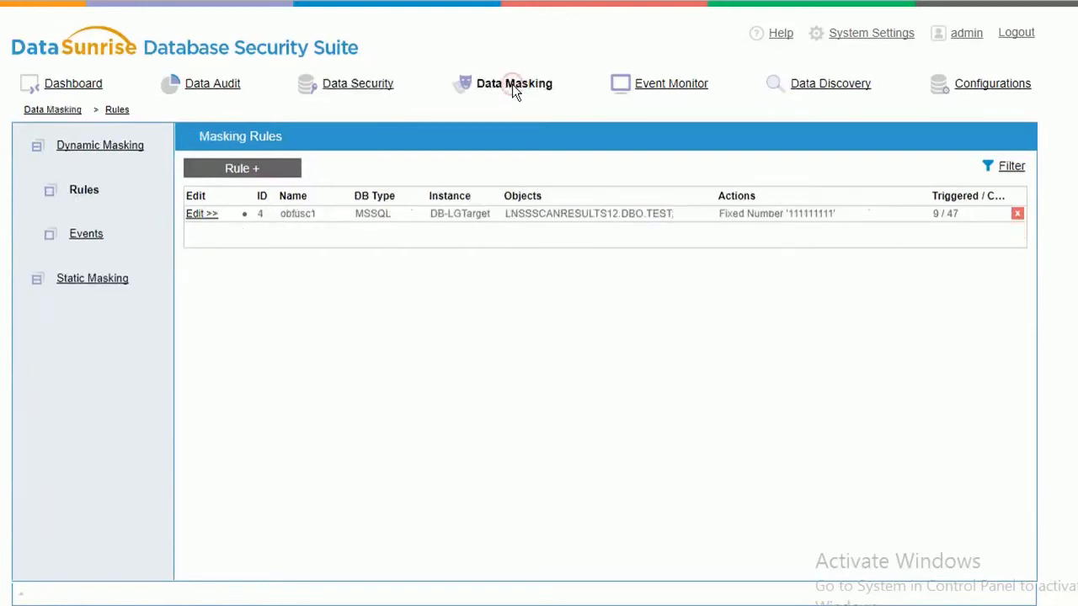
{"action": "left_click", "coordinate": [210, 216]}
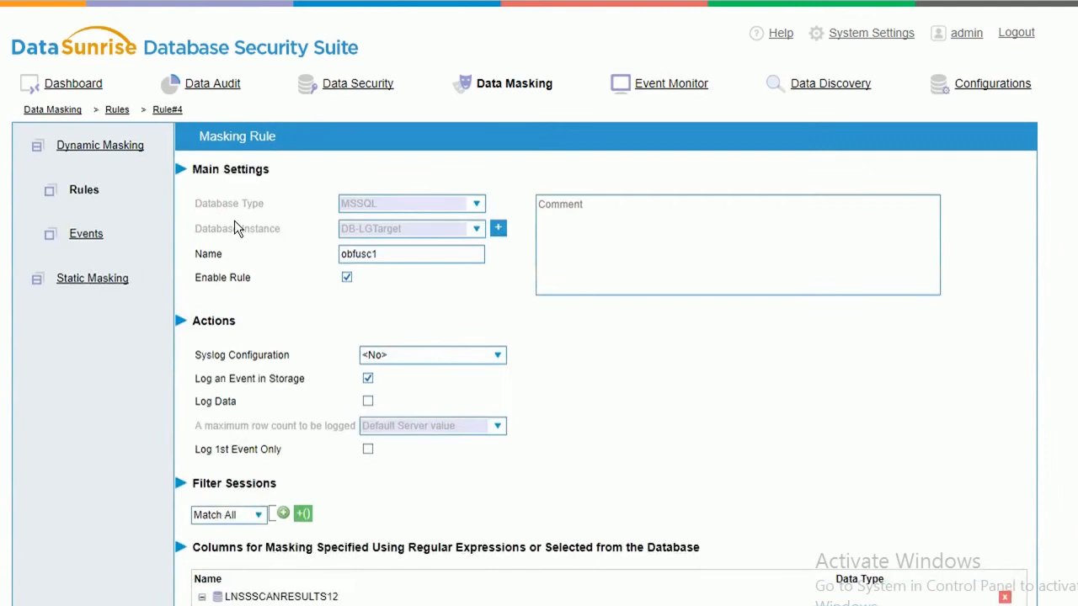
{"action": "left_click", "coordinate": [346, 277]}
{"action": "scroll", "coordinate": [539, 337], "scroll_direction": "down", "scroll_amount": 4}
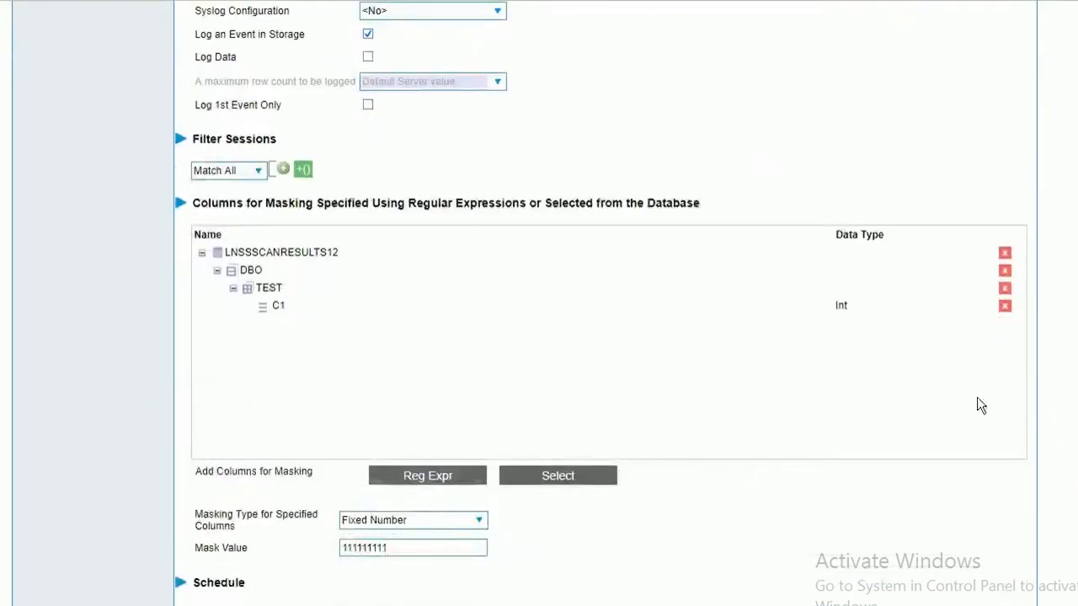
{"action": "scroll", "coordinate": [539, 337], "scroll_direction": "down", "scroll_amount": 2}
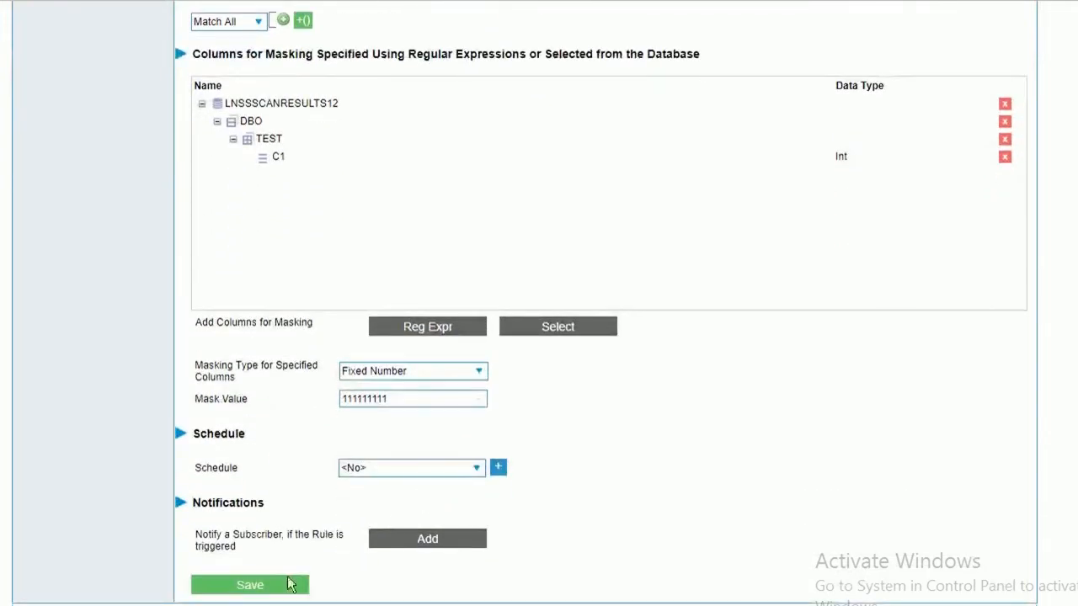
{"action": "left_click", "coordinate": [250, 585]}
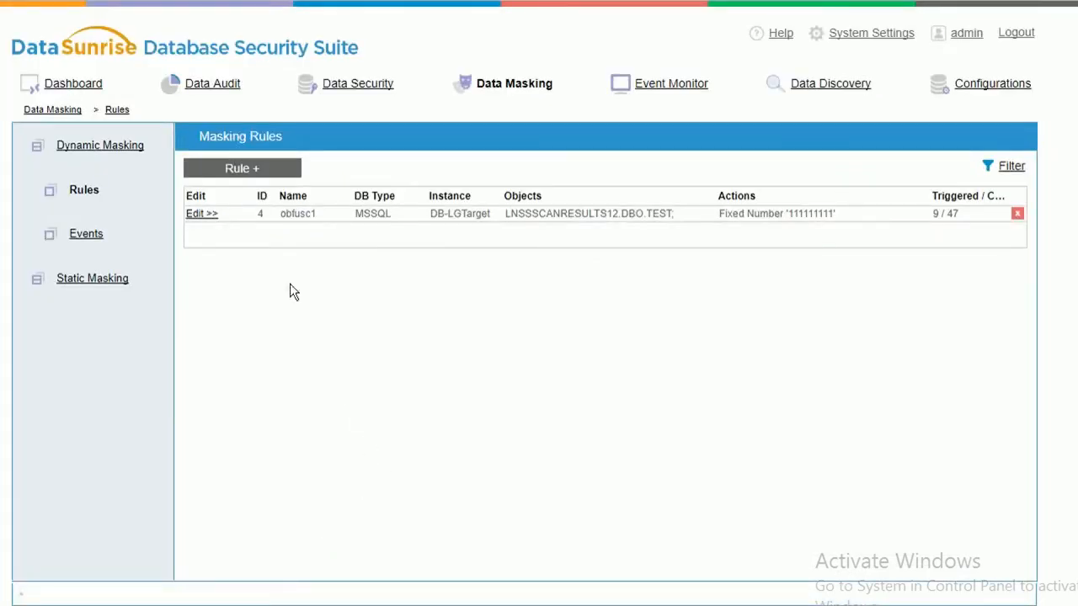
Disable security Rule #3 and save it.
{"action": "left_click", "coordinate": [331, 87]}
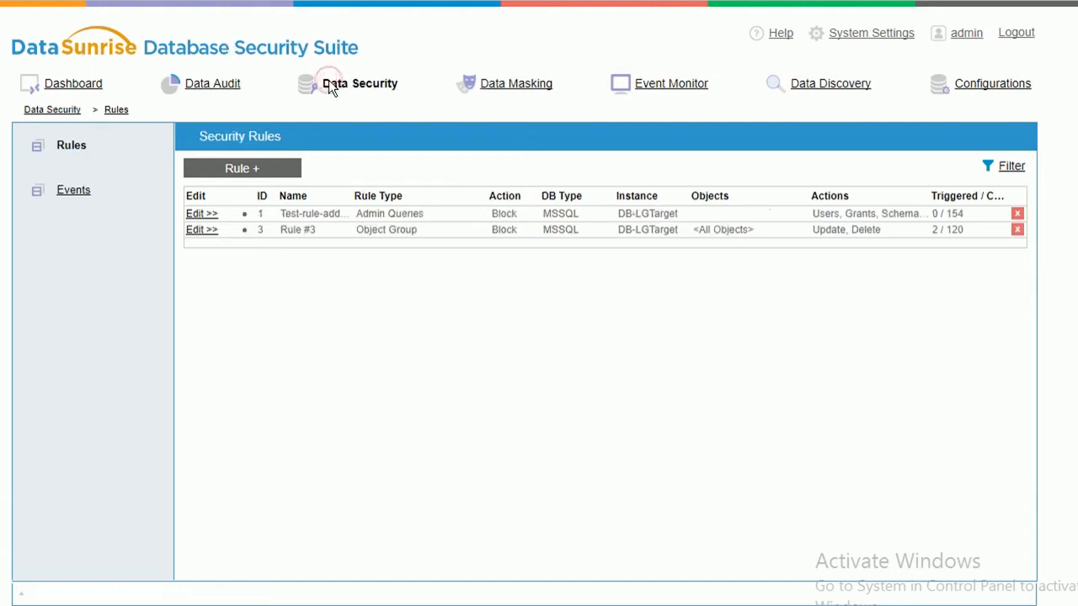
{"action": "left_click", "coordinate": [207, 234]}
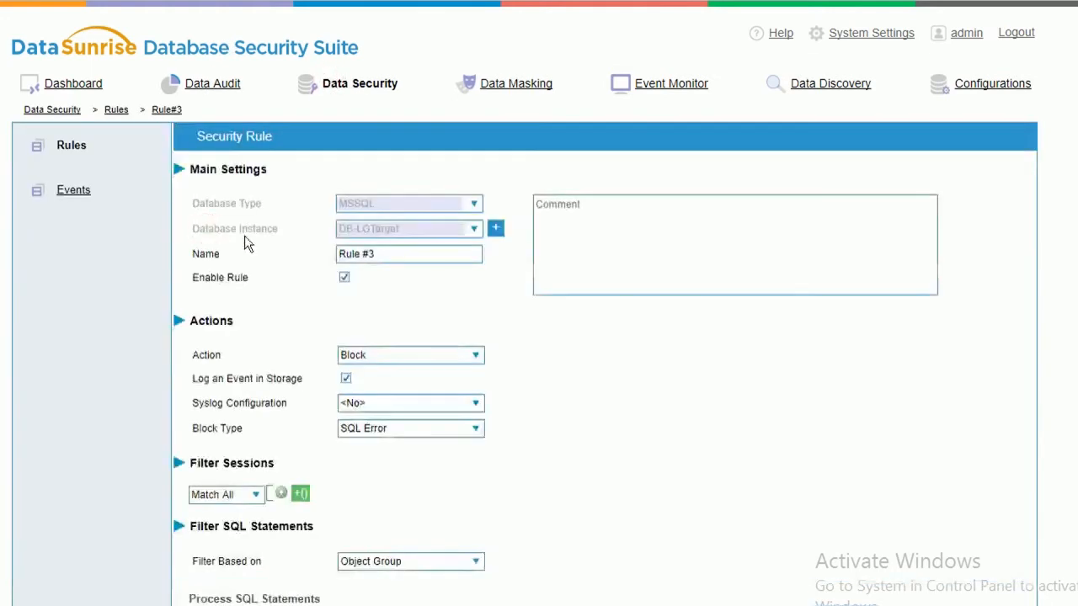
{"action": "left_click", "coordinate": [344, 277]}
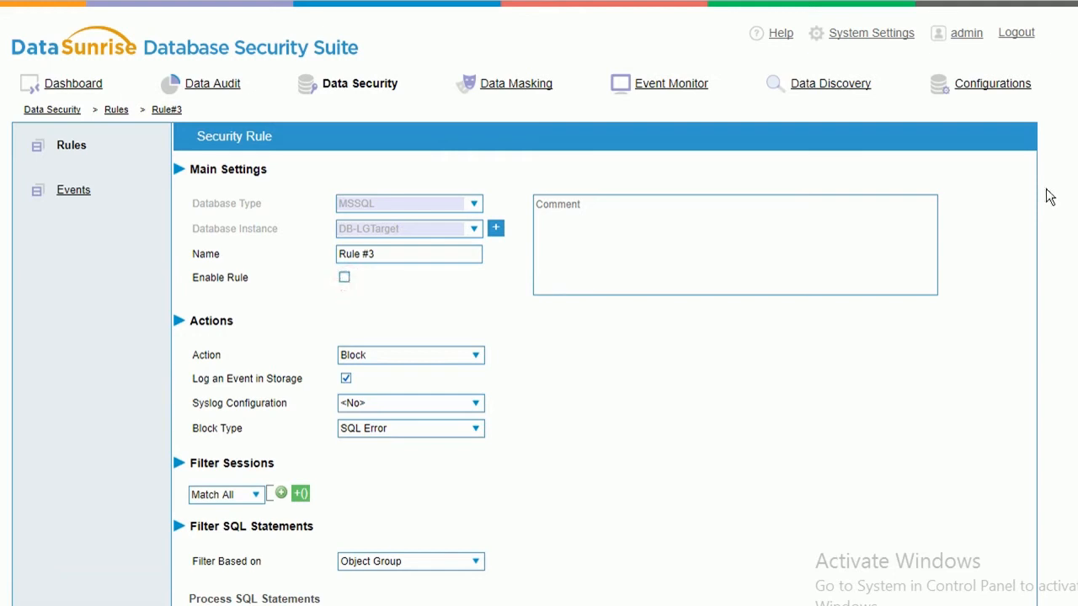
{"action": "scroll", "coordinate": [1050, 197], "scroll_direction": "down", "scroll_amount": 5}
{"action": "scroll", "coordinate": [1049, 197], "scroll_direction": "down", "scroll_amount": 1}
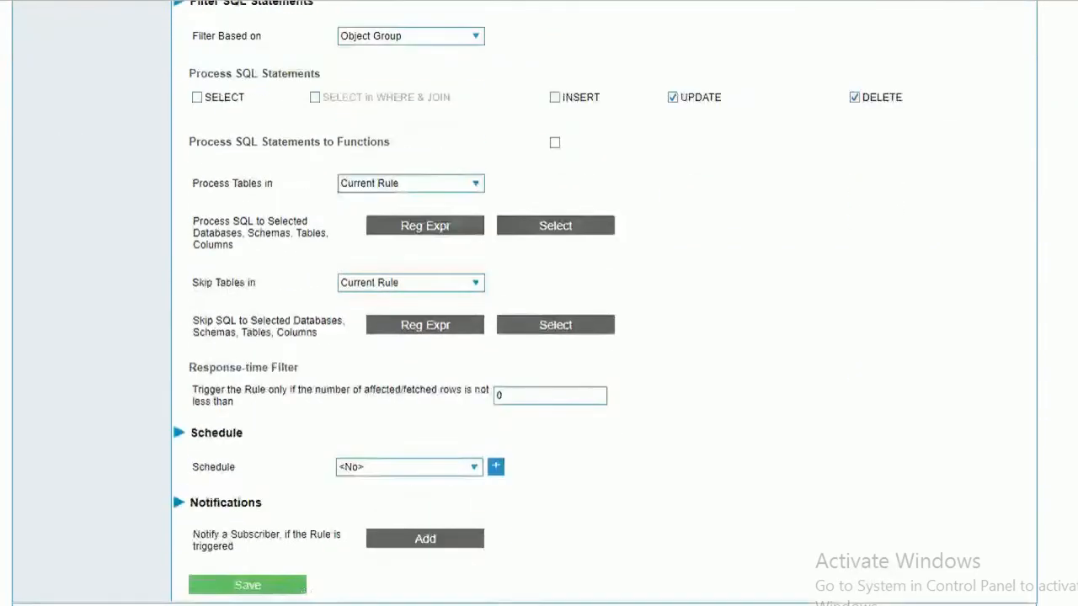
{"action": "left_click", "coordinate": [253, 587]}
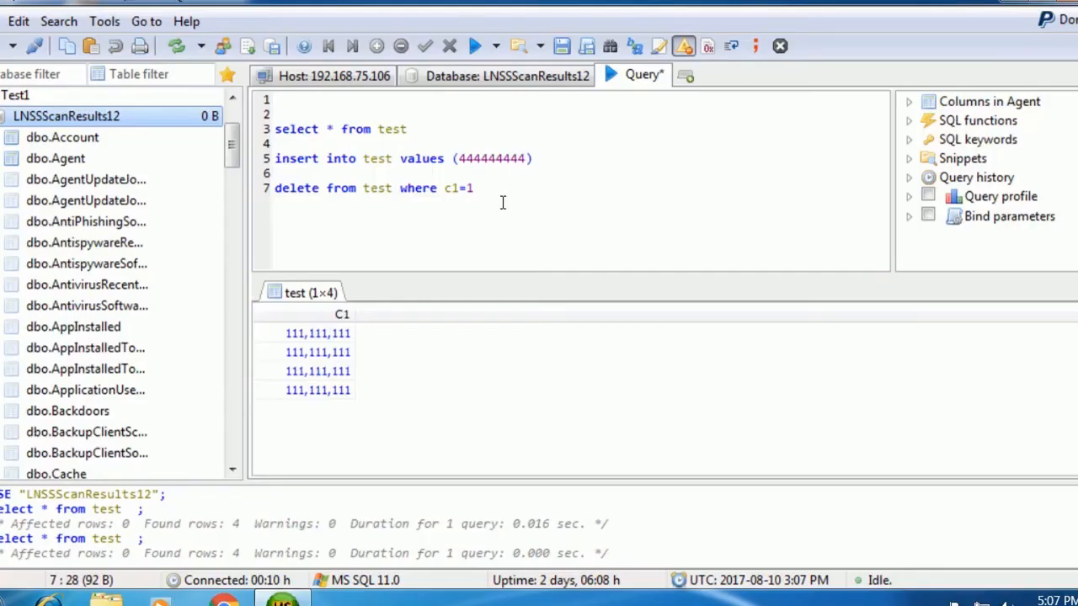
Rerun only the select * from test line with Run Selection, returning unmasked values like 123,456,789.
{"action": "left_click_drag", "start_coordinate": [409, 129], "coordinate": [277, 124]}
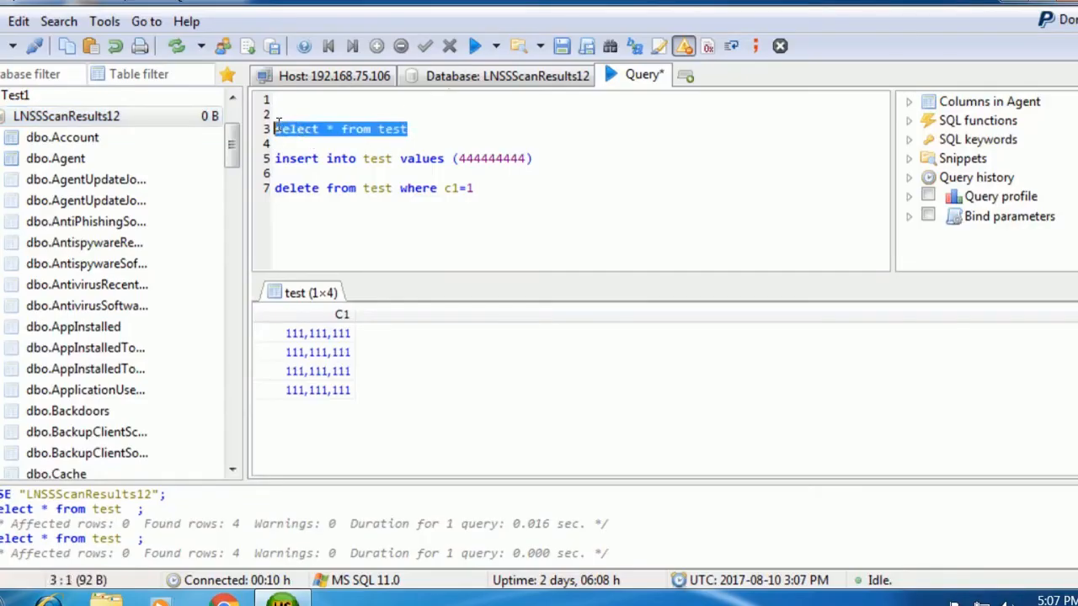
{"action": "left_click", "coordinate": [495, 46]}
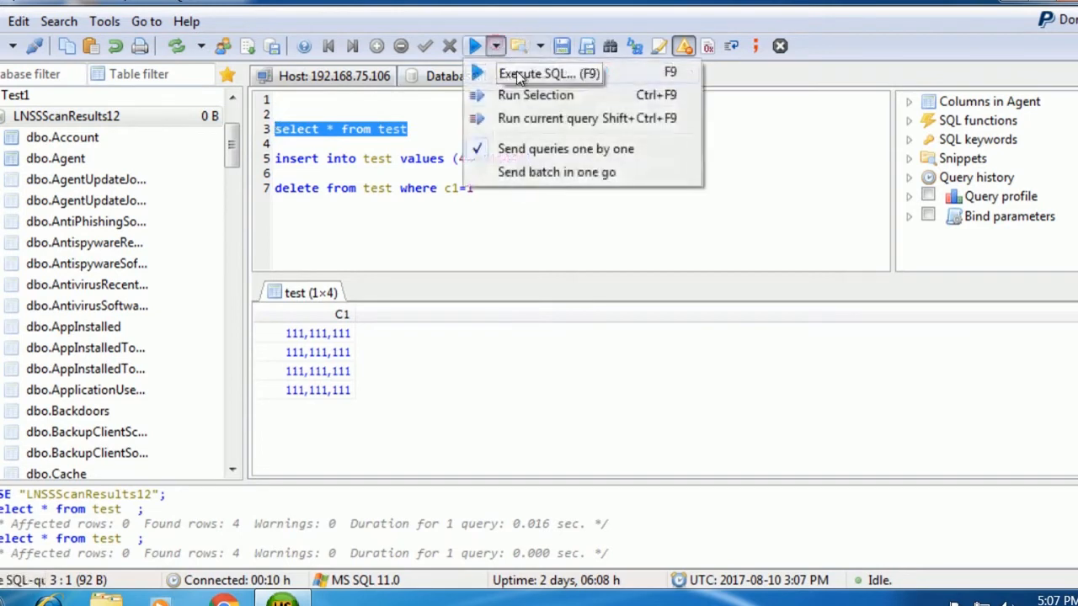
{"action": "left_click", "coordinate": [522, 96]}
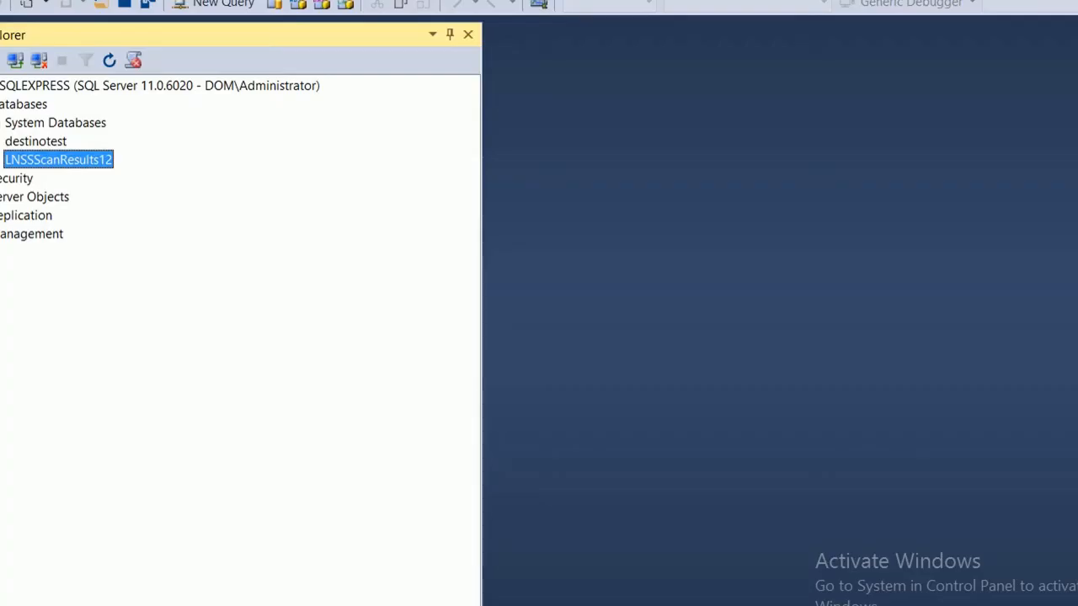
Run select * from dbo.test in a new SSMS query on LNSSScanResults12, returning four c1 values.
{"action": "double_click", "coordinate": [15, 158]}
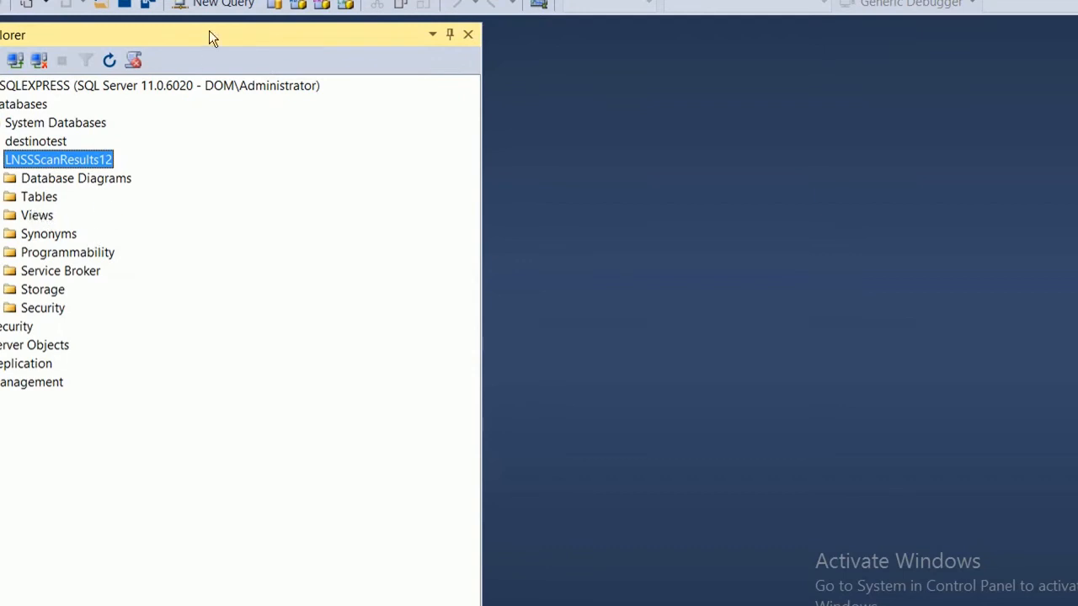
{"action": "left_click", "coordinate": [215, 6]}
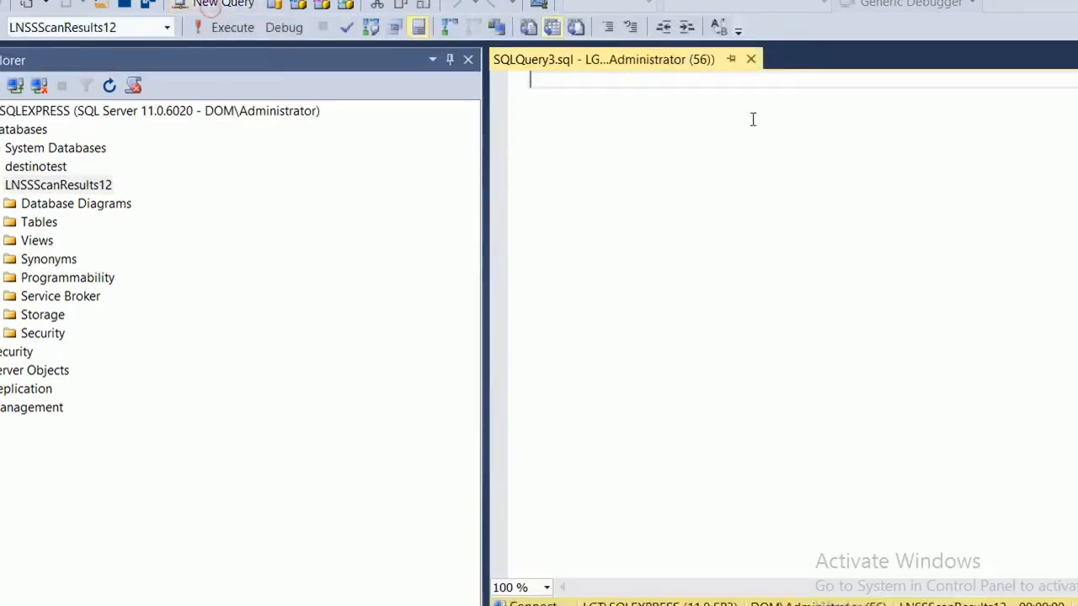
{"action": "type", "text": "select"}
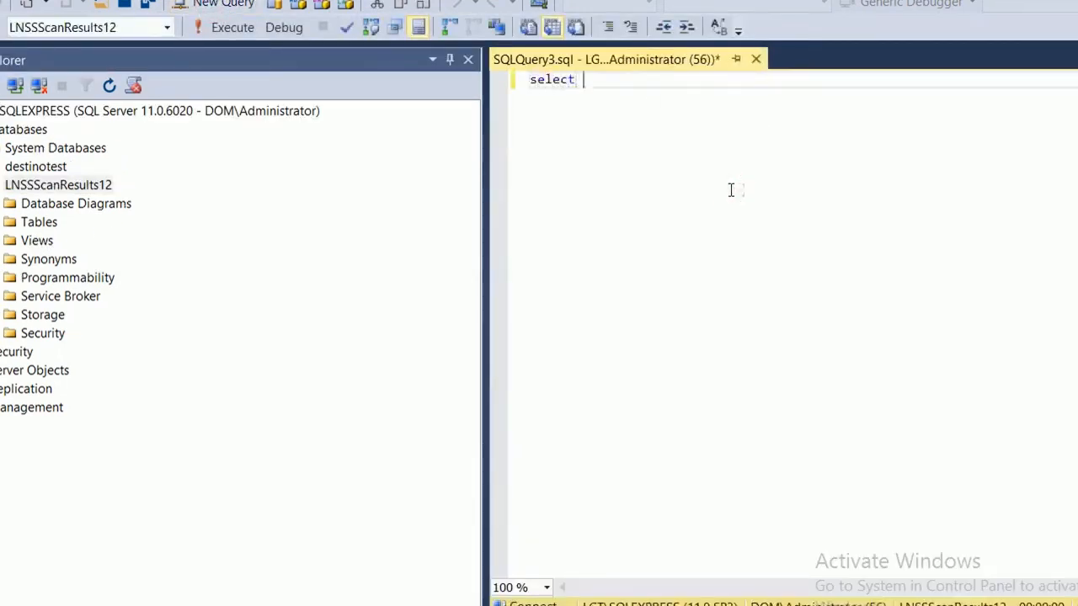
{"action": "type", "text": " * from dbo"}
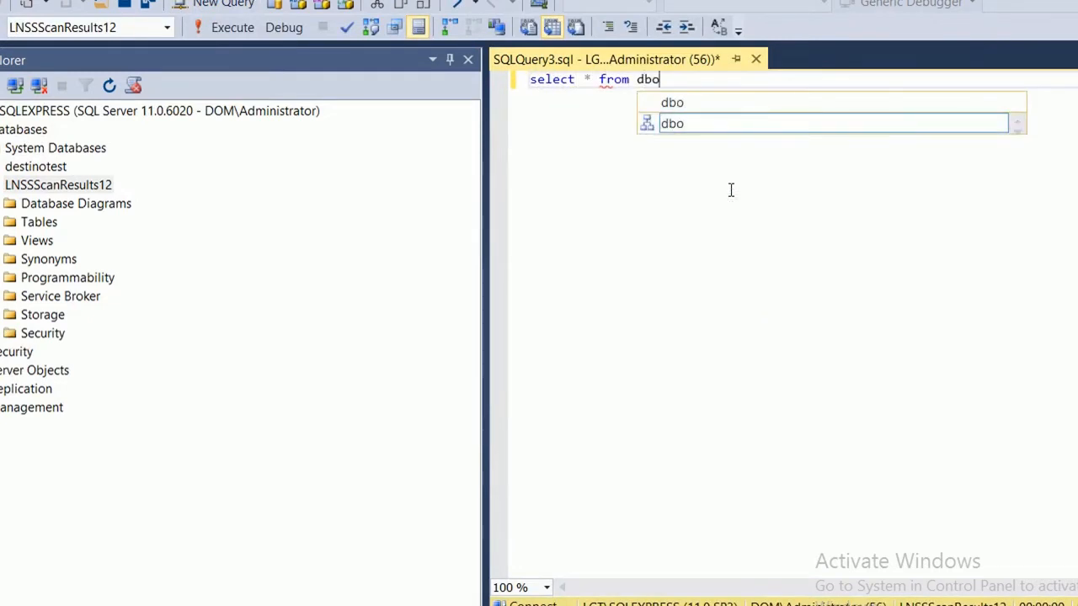
{"action": "type", "text": ".tes"}
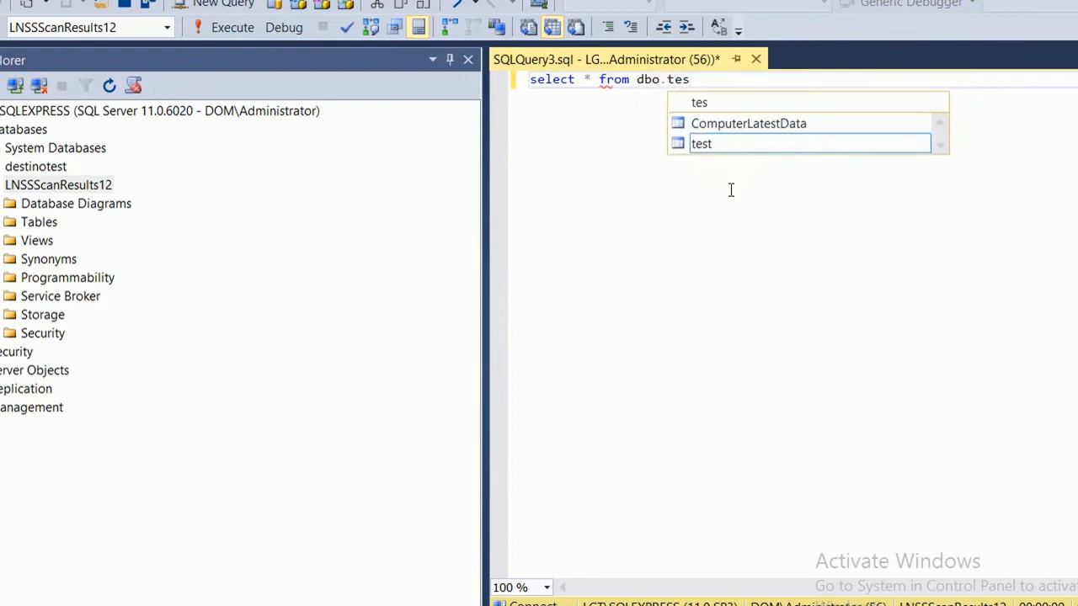
{"action": "left_click", "coordinate": [720, 147]}
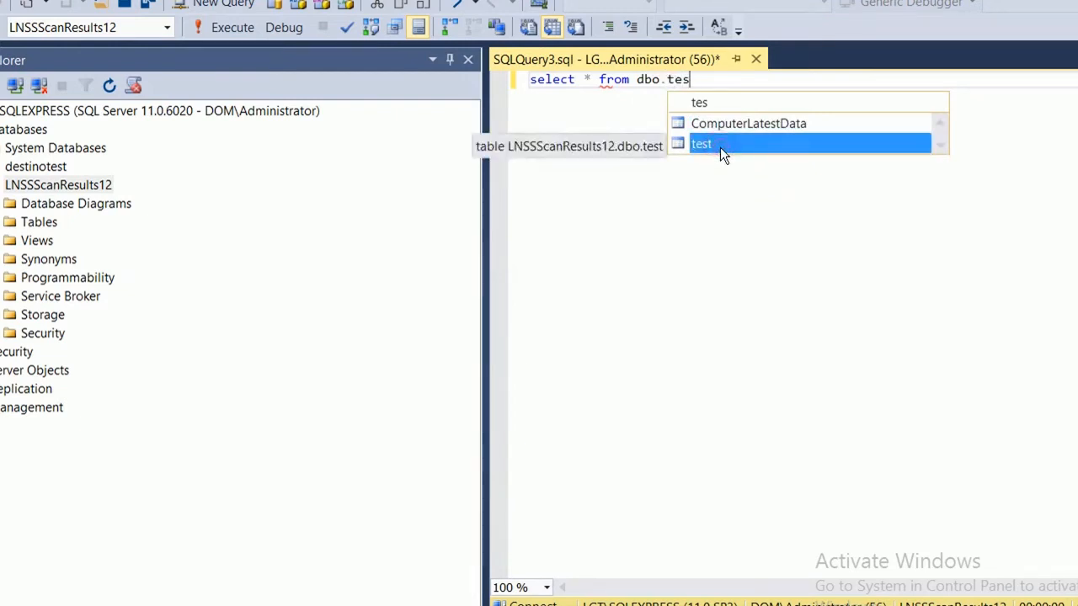
{"action": "left_click", "coordinate": [713, 151]}
{"action": "left_click", "coordinate": [713, 151]}
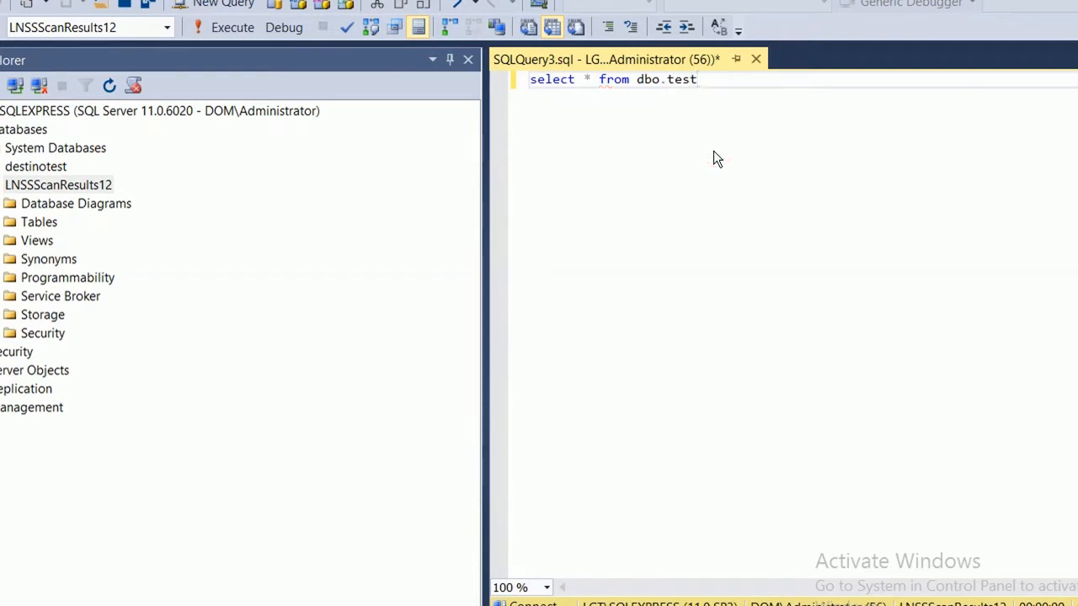
{"action": "key", "text": "super+p"}
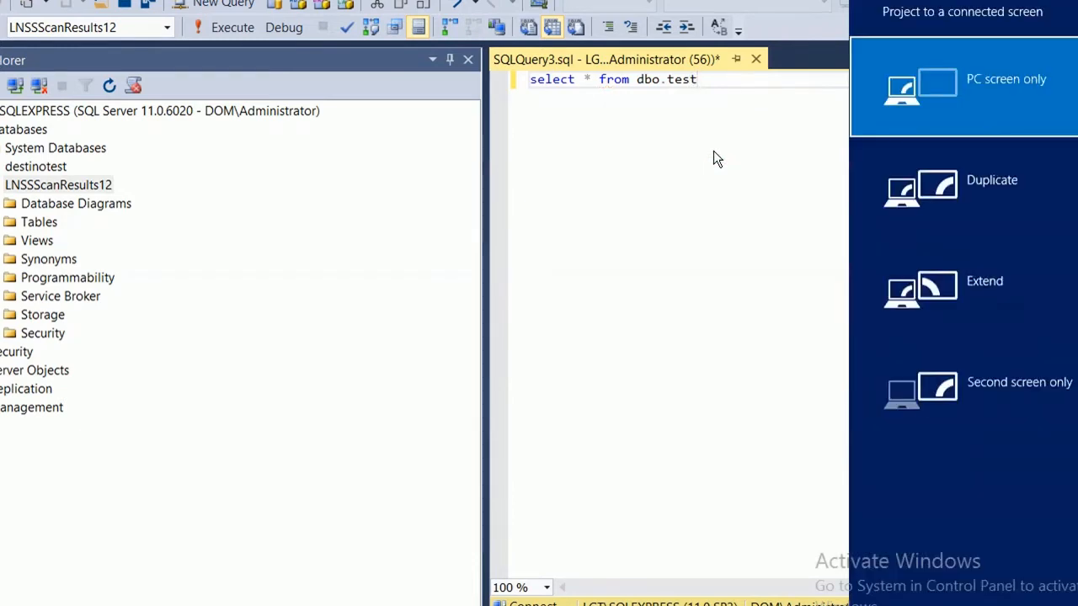
{"action": "key", "text": "Escape"}
{"action": "left_click", "coordinate": [633, 189]}
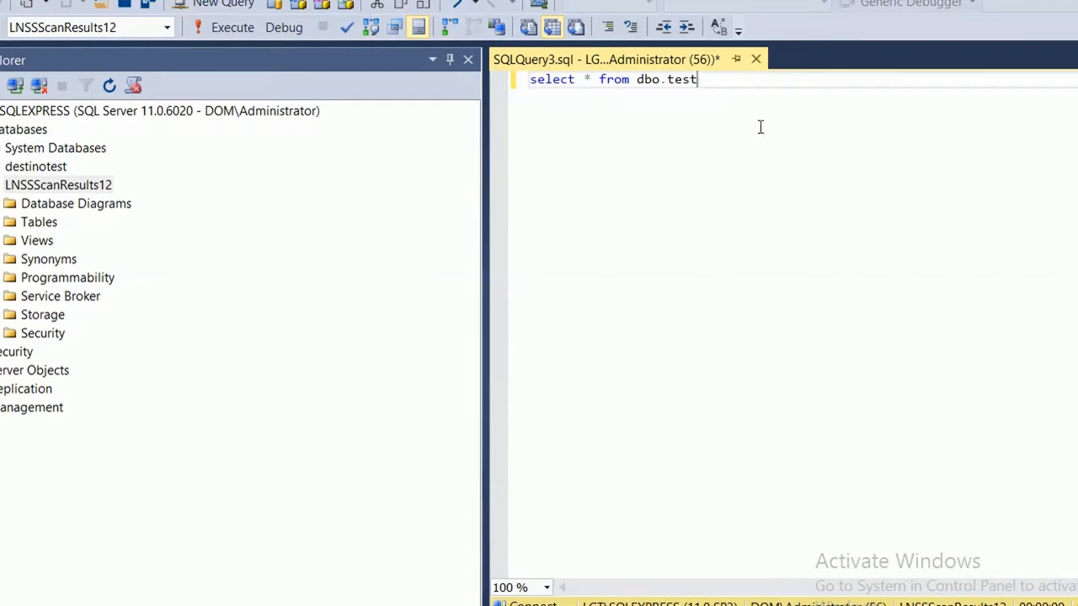
{"action": "left_click", "coordinate": [200, 35]}
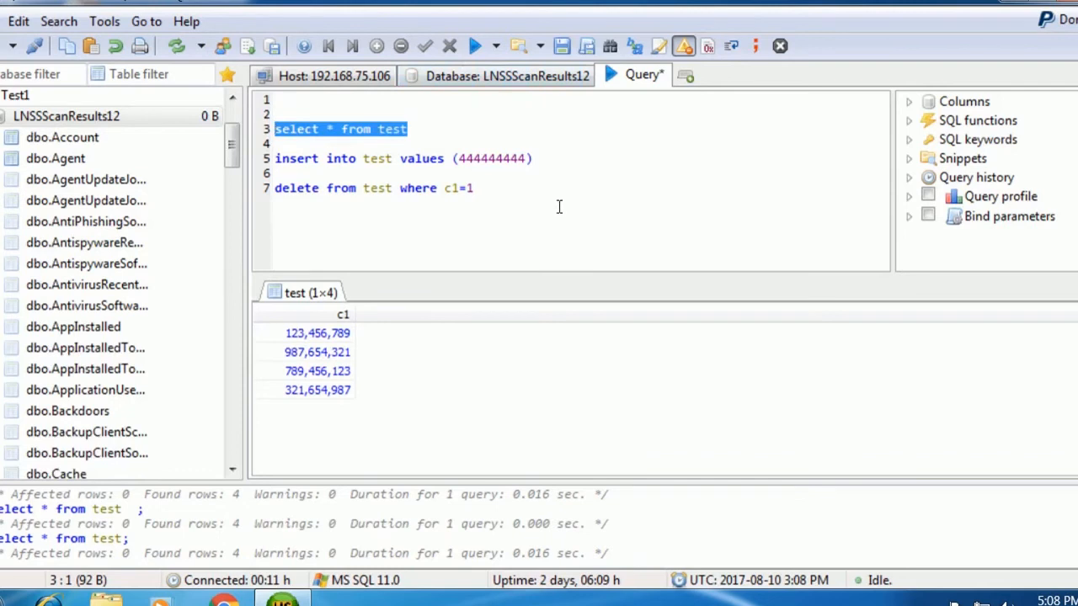
Run only the insert of 444444444 into test, and change the delete condition to 444444444.
{"action": "left_click", "coordinate": [584, 150]}
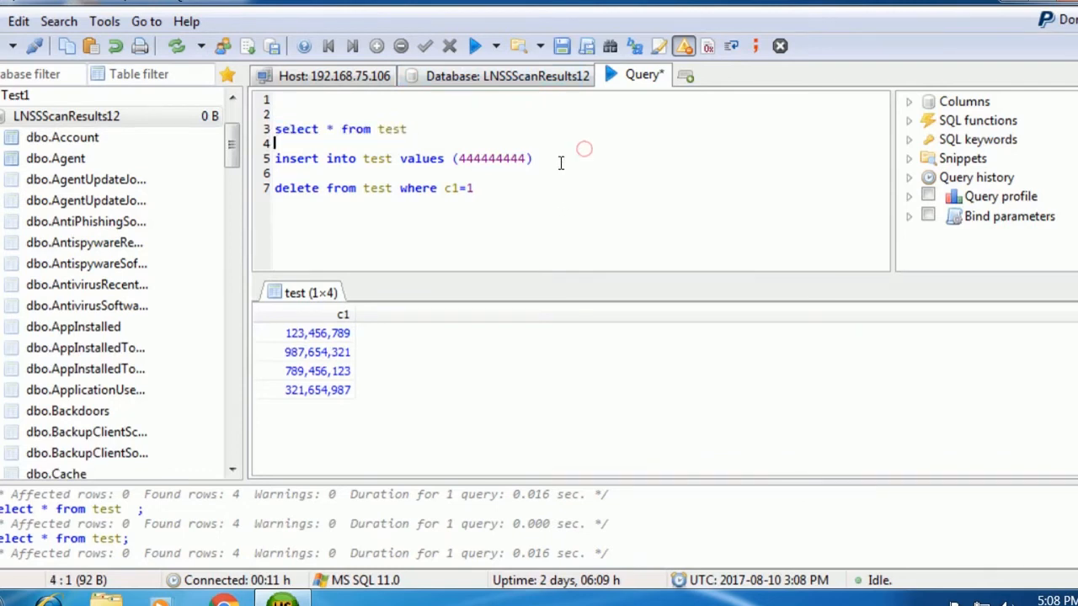
{"action": "left_click_drag", "start_coordinate": [555, 163], "coordinate": [274, 160]}
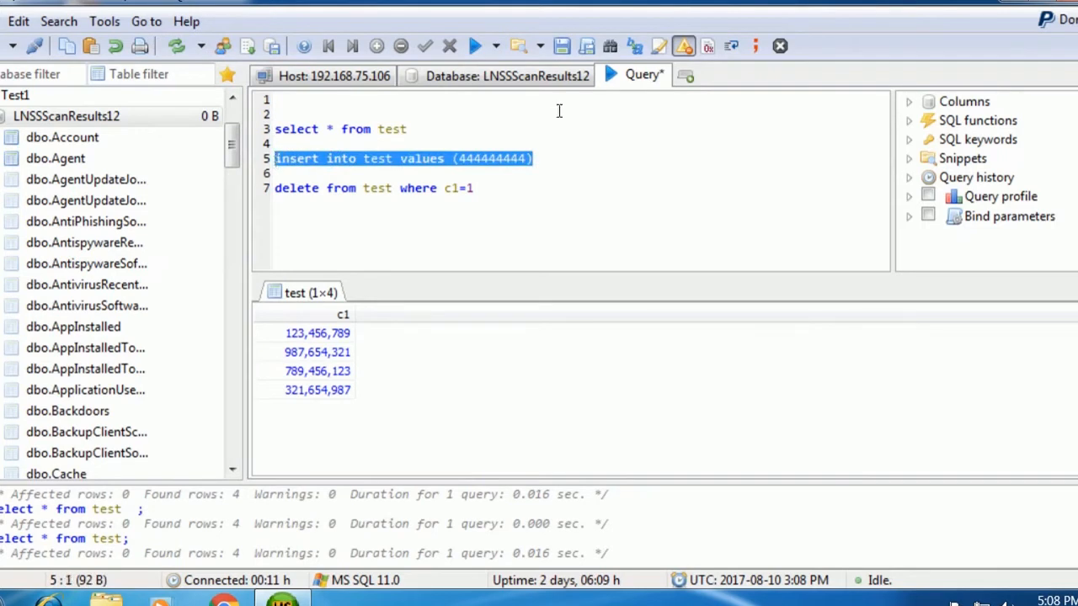
{"action": "left_click", "coordinate": [498, 46]}
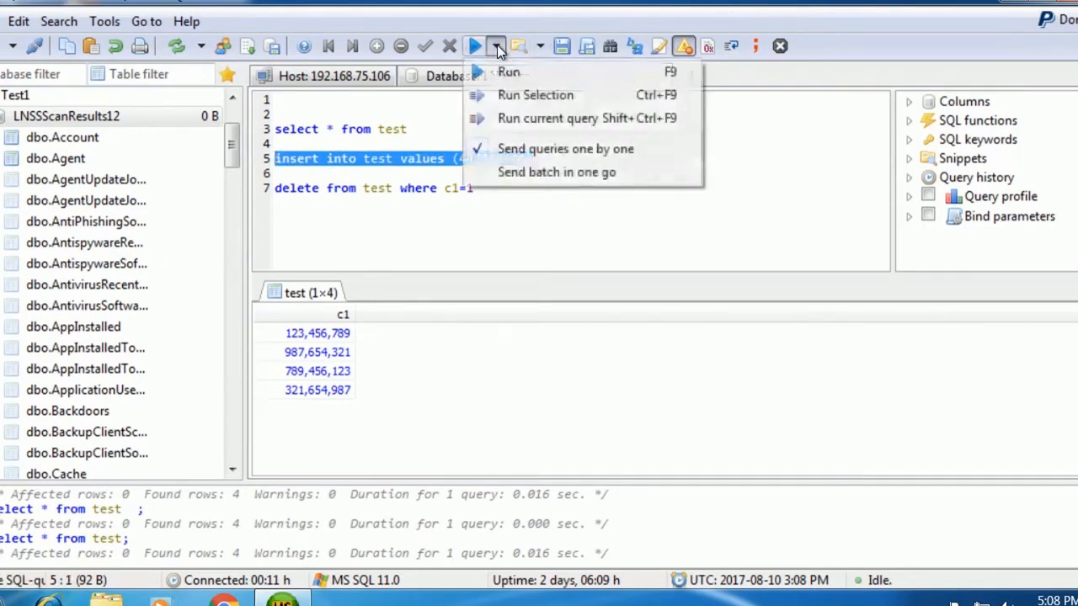
{"action": "left_click", "coordinate": [527, 94]}
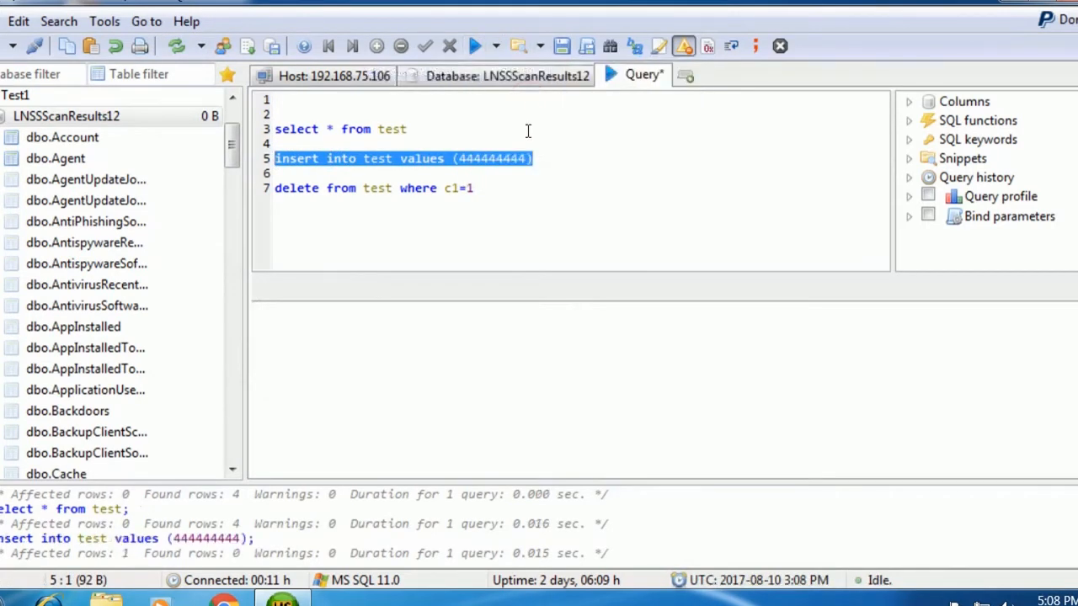
{"action": "left_click", "coordinate": [479, 193]}
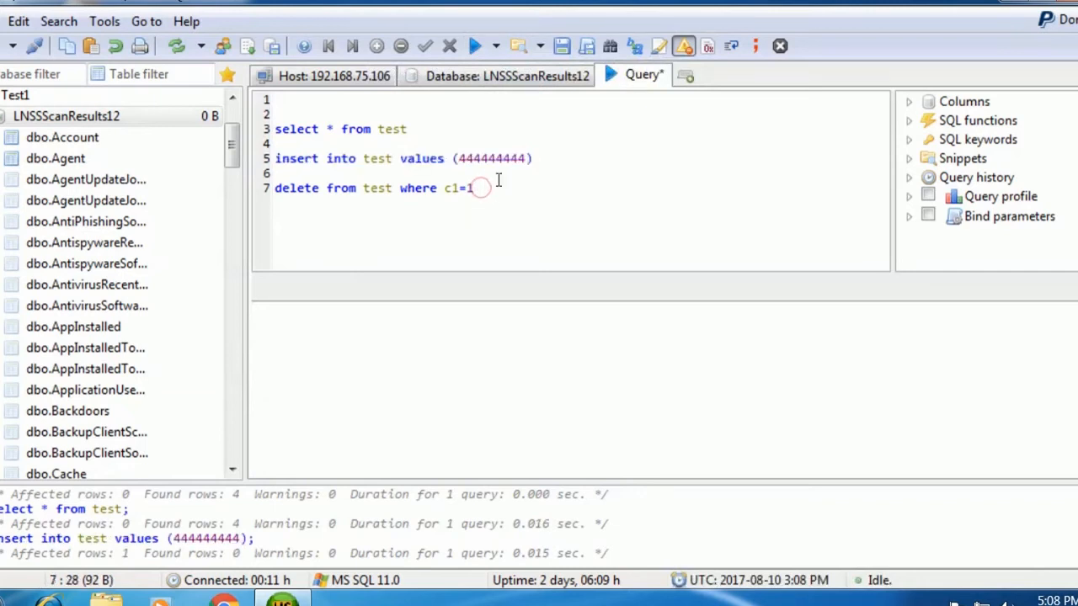
{"action": "key", "text": "BackSpace"}
{"action": "type", "text": "444444444"}
Run the select statement and re-execute the query to see the new 444444444 row.
{"action": "left_click_drag", "start_coordinate": [430, 128], "coordinate": [429, 126]}
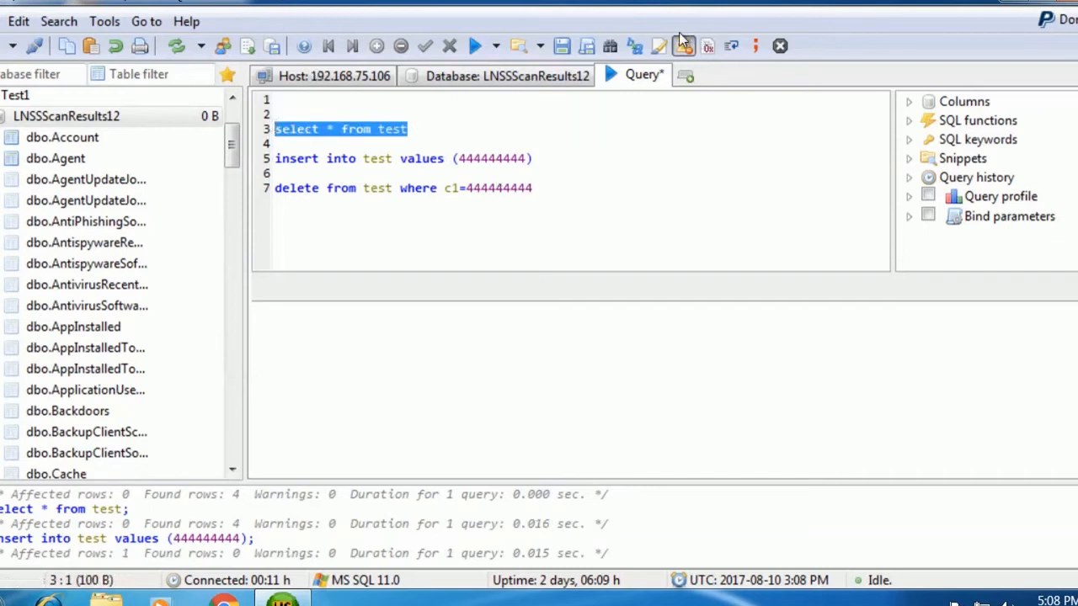
{"action": "left_click", "coordinate": [496, 46]}
{"action": "left_click", "coordinate": [510, 95]}
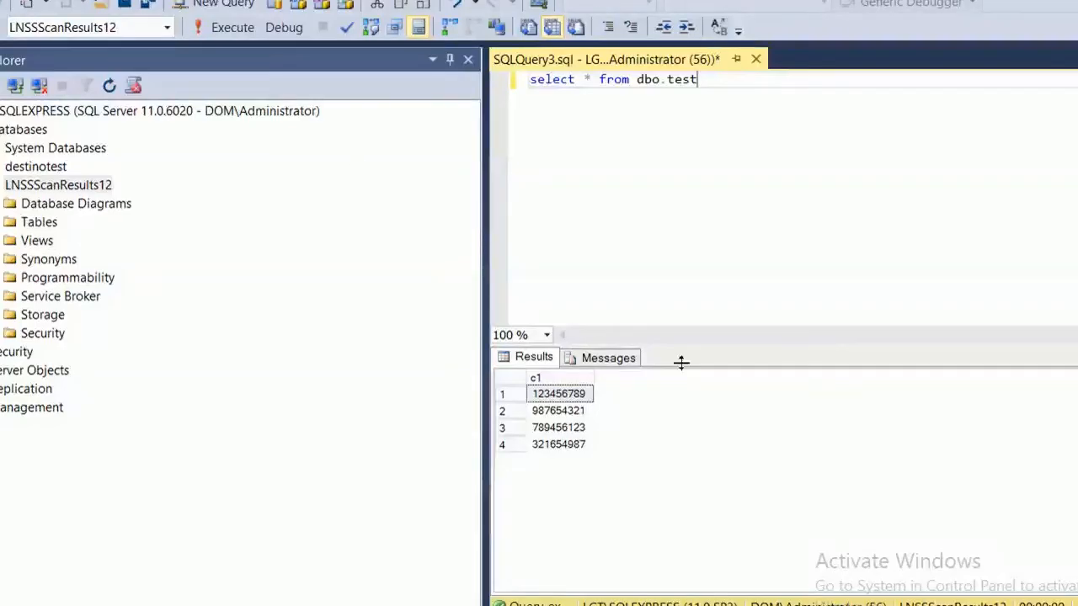
{"action": "left_click", "coordinate": [229, 28]}
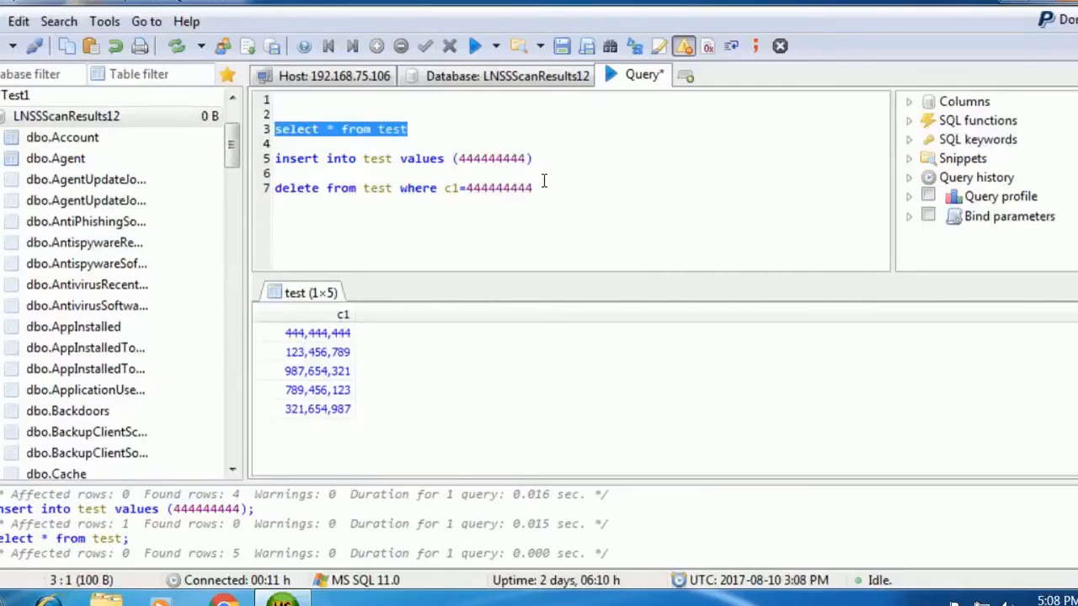
Run only the delete statement, then re-execute the query to confirm the row is gone.
{"action": "left_click", "coordinate": [544, 184]}
{"action": "left_click_drag", "start_coordinate": [539, 188], "coordinate": [274, 188]}
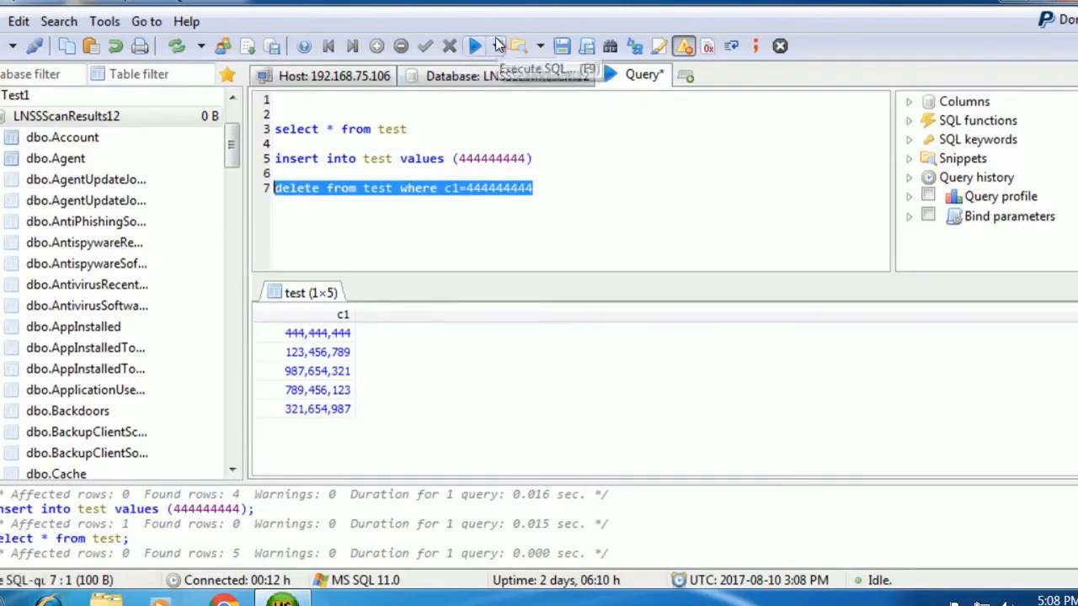
{"action": "left_click", "coordinate": [497, 46]}
{"action": "left_click", "coordinate": [506, 95]}
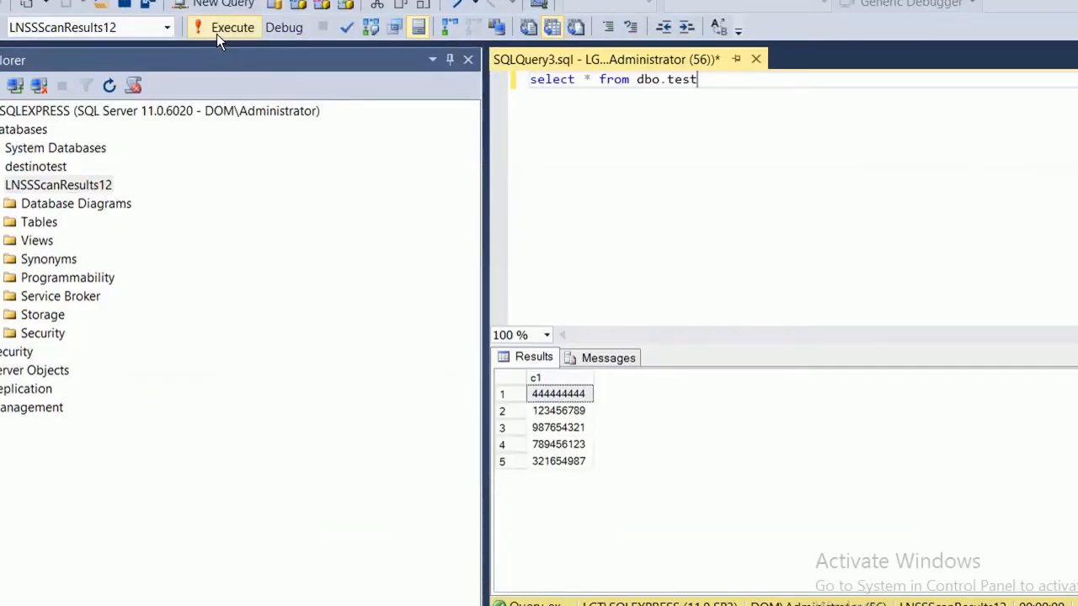
{"action": "left_click", "coordinate": [221, 28]}
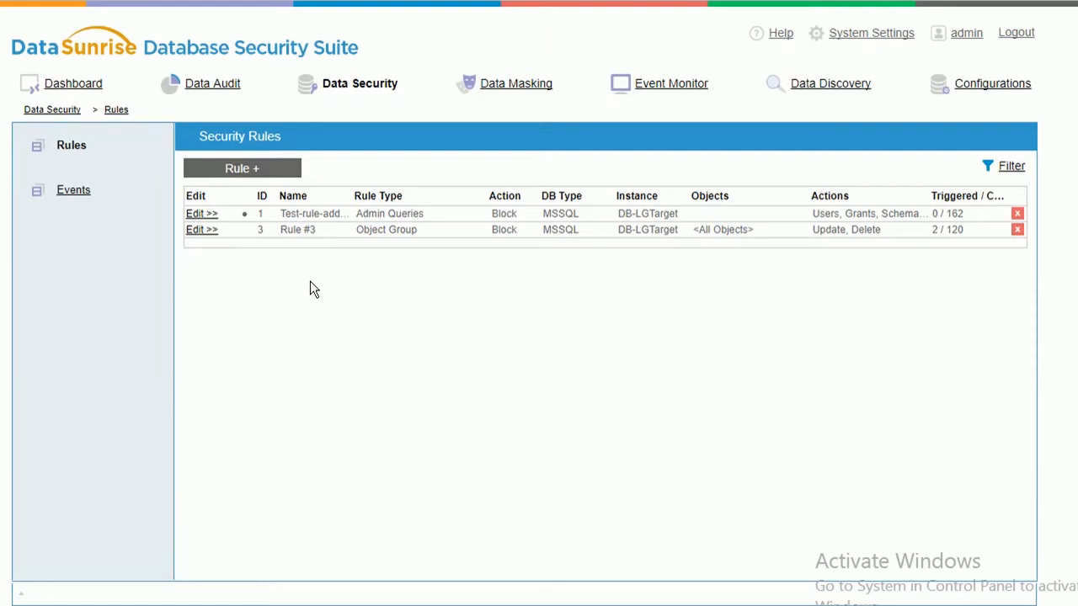
Open the obfusc1 masking rule and keep Fixed Number as its masking type.
{"action": "left_click", "coordinate": [500, 84]}
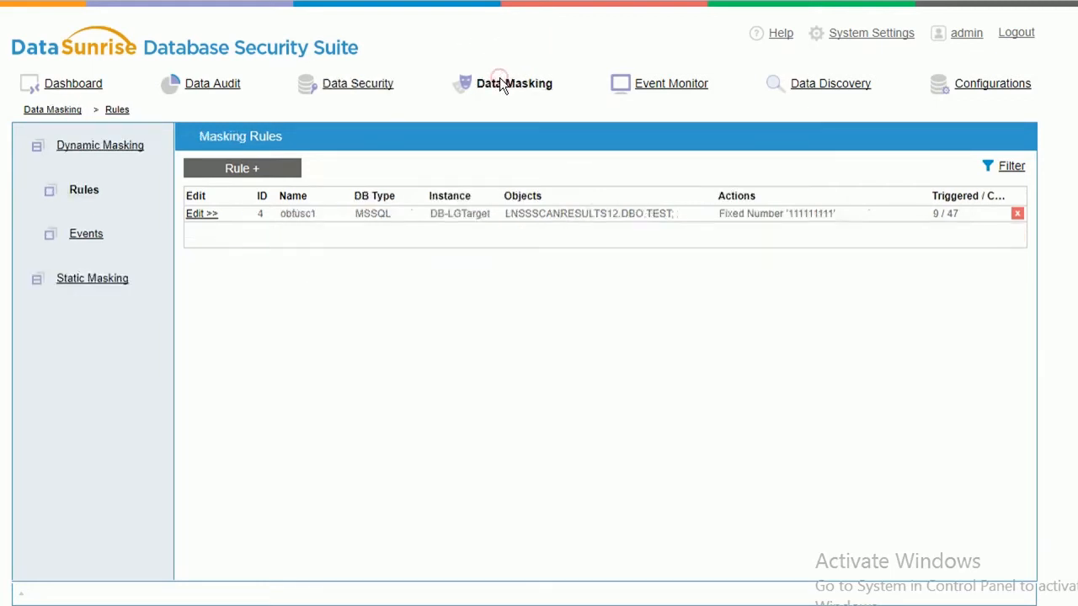
{"action": "left_click", "coordinate": [193, 215]}
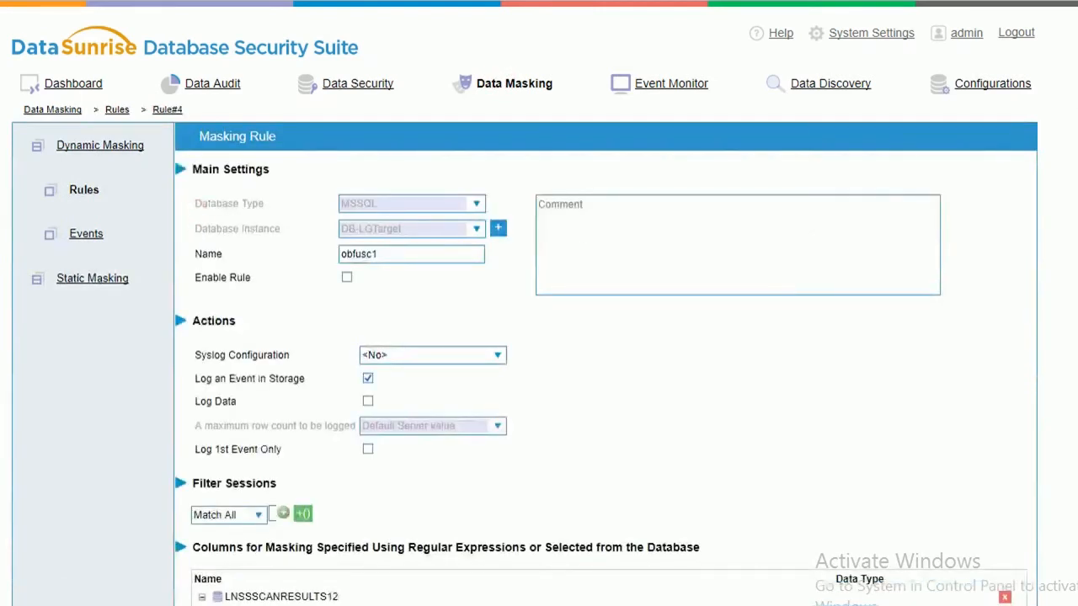
{"action": "scroll", "coordinate": [539, 337], "scroll_direction": "down", "scroll_amount": 3}
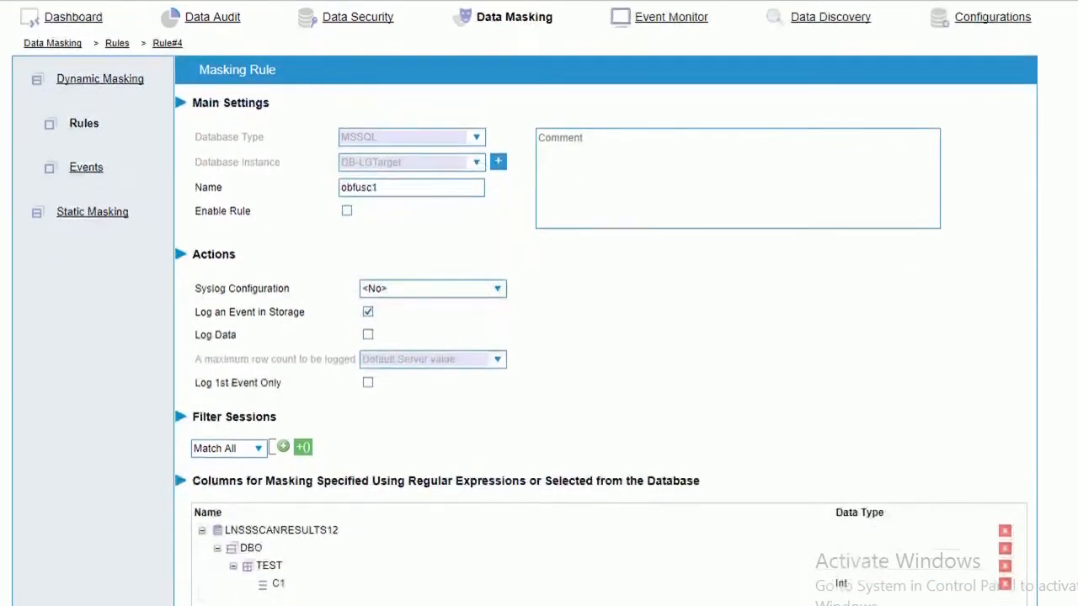
{"action": "scroll", "coordinate": [539, 337], "scroll_direction": "down", "scroll_amount": 1}
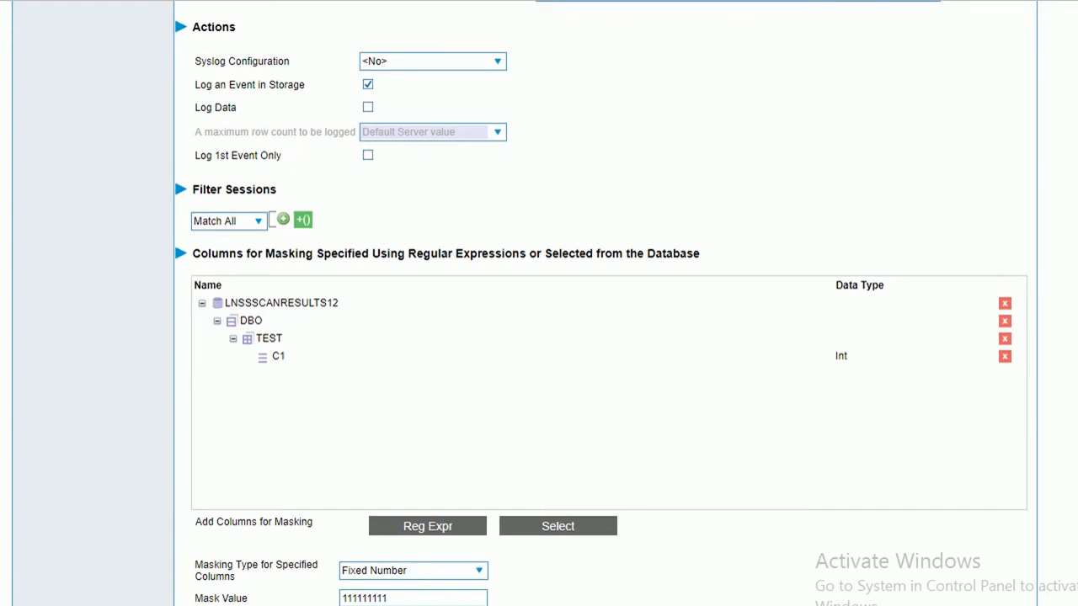
{"action": "scroll", "coordinate": [539, 337], "scroll_direction": "down", "scroll_amount": 2}
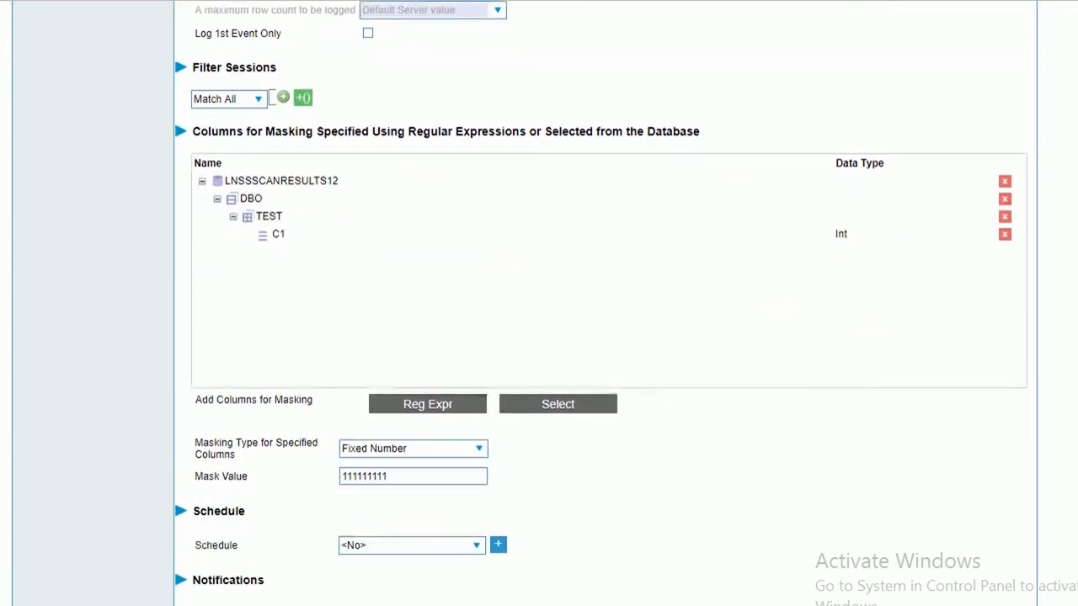
{"action": "scroll", "coordinate": [601, 336], "scroll_direction": "down", "scroll_amount": 1}
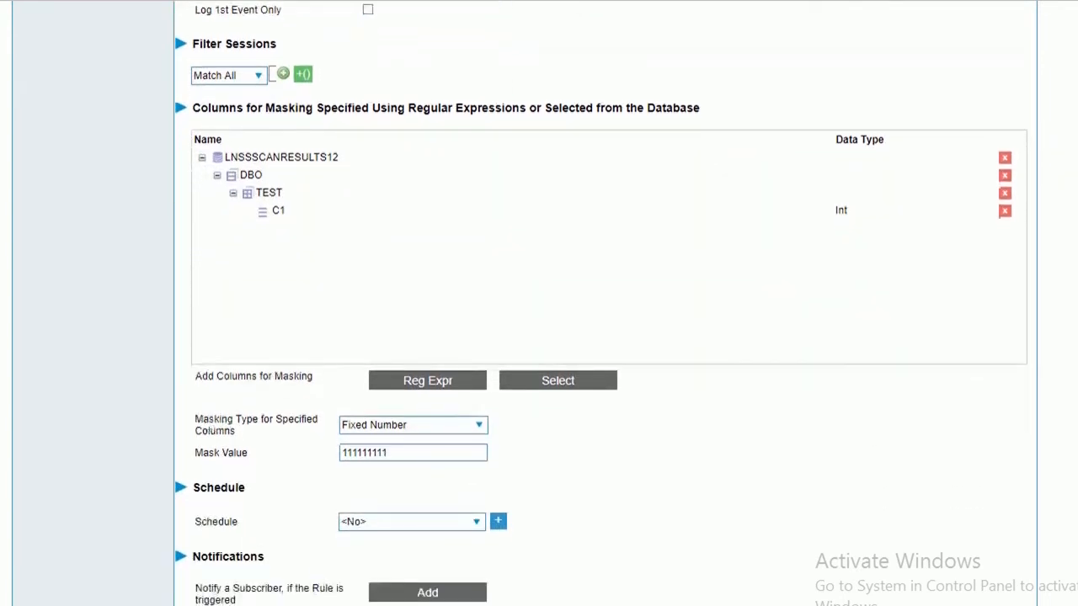
{"action": "left_click", "coordinate": [416, 424]}
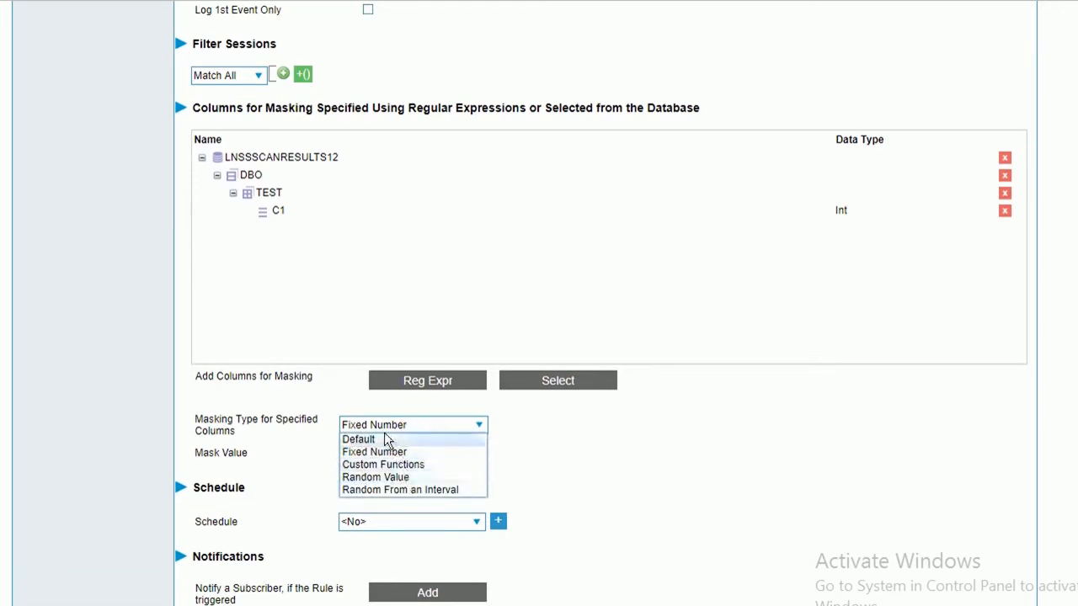
{"action": "left_click", "coordinate": [624, 447]}
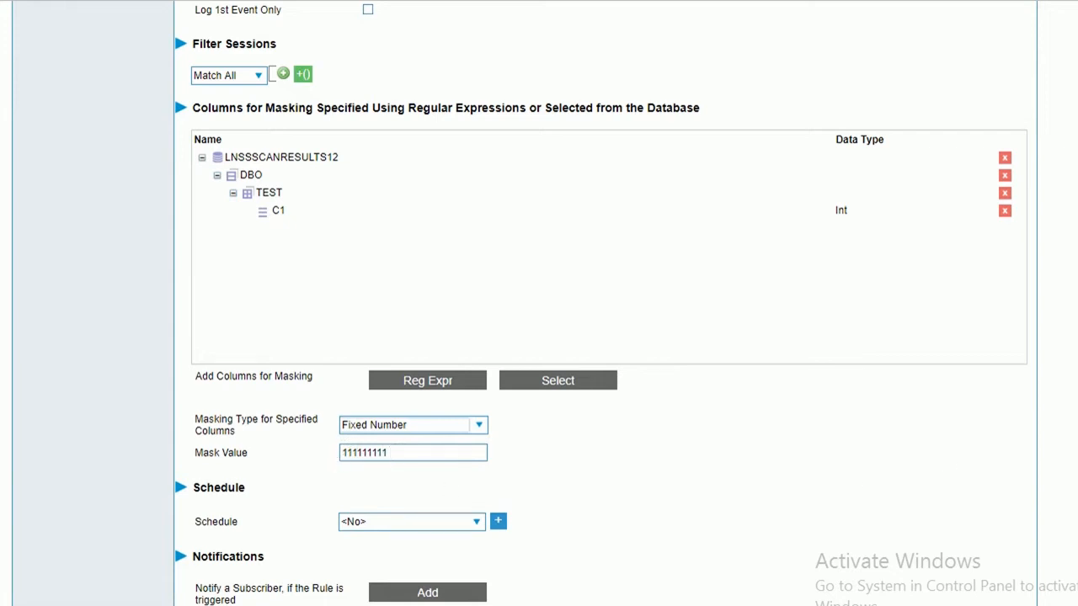
Re-enable the obfusc1 rule masking C1 with 111111111 and save it.
{"action": "scroll", "coordinate": [522, 276], "scroll_direction": "up", "scroll_amount": 5}
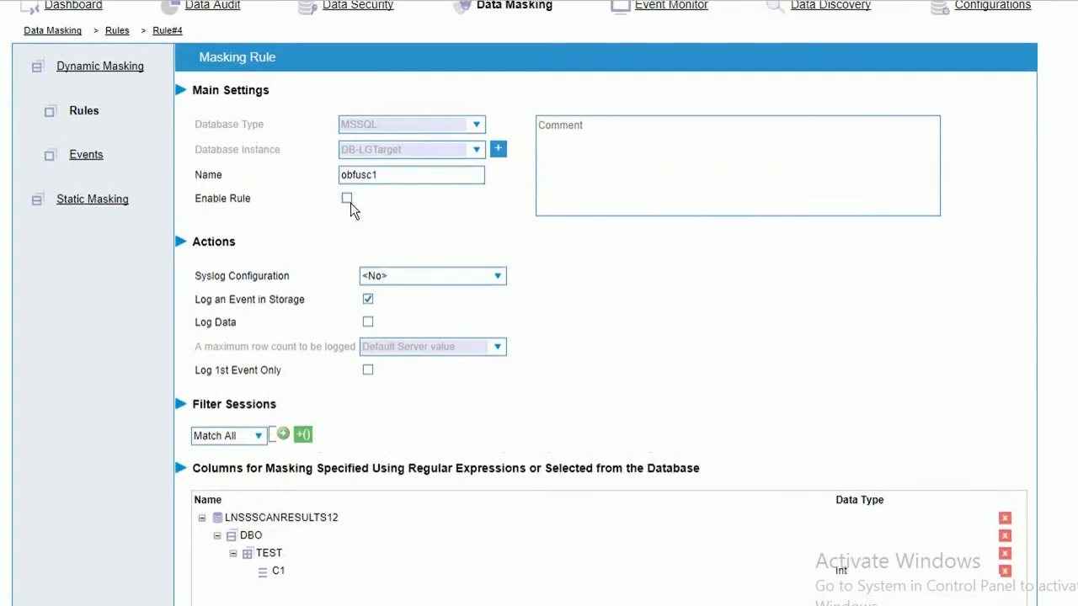
{"action": "left_click", "coordinate": [347, 199]}
{"action": "scroll", "coordinate": [1032, 241], "scroll_direction": "down", "scroll_amount": 2}
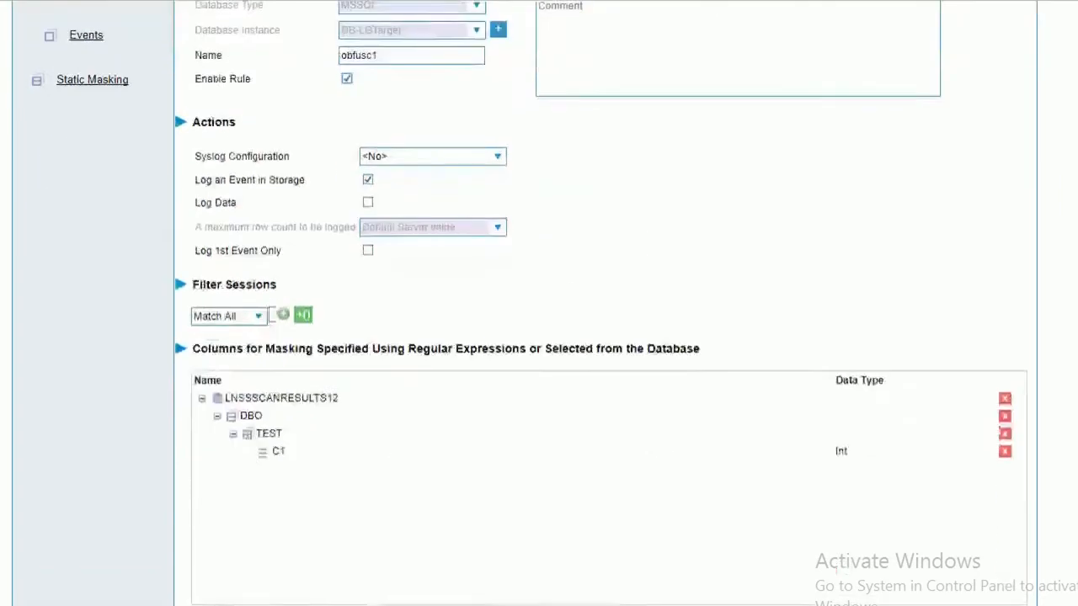
{"action": "scroll", "coordinate": [1032, 240], "scroll_direction": "down", "scroll_amount": 5}
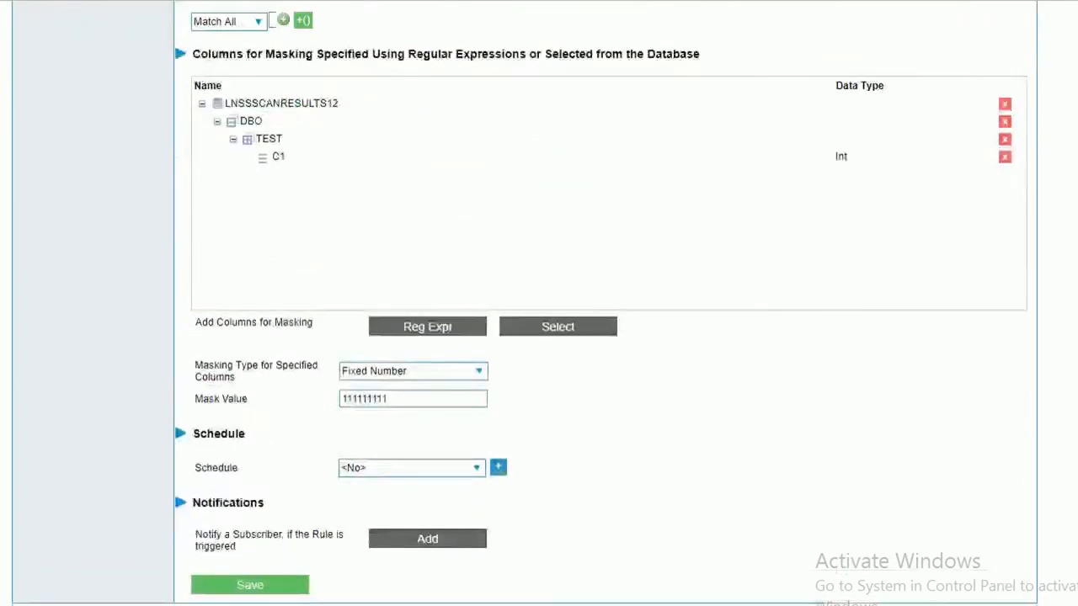
{"action": "left_click", "coordinate": [250, 587]}
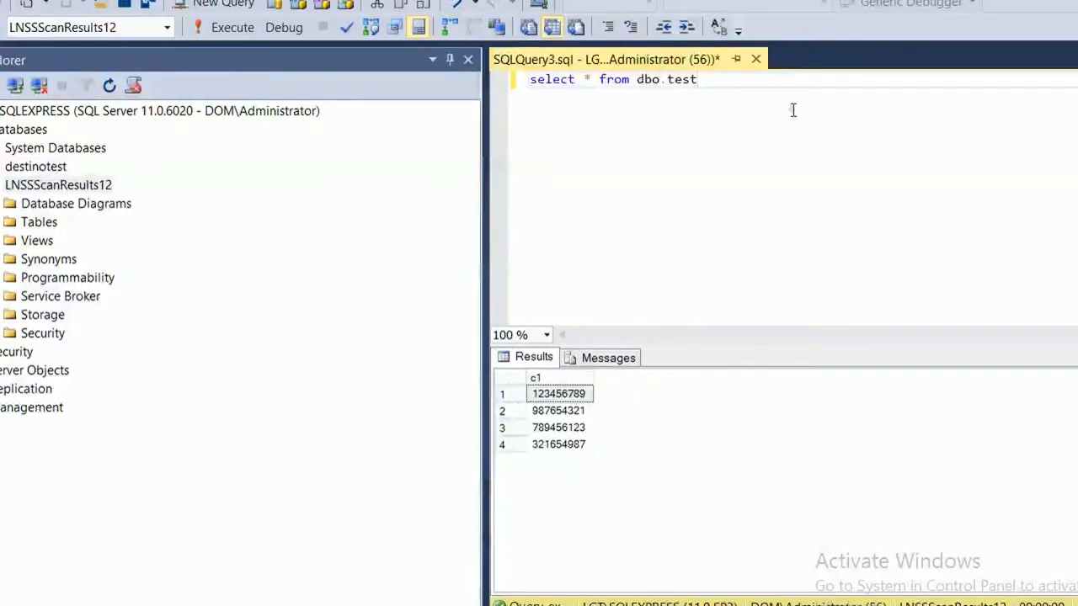
Run the direct-connection query for unmasked values, then select 'select * from test' on line 3.
{"action": "left_click", "coordinate": [792, 110]}
{"action": "left_click", "coordinate": [224, 28]}
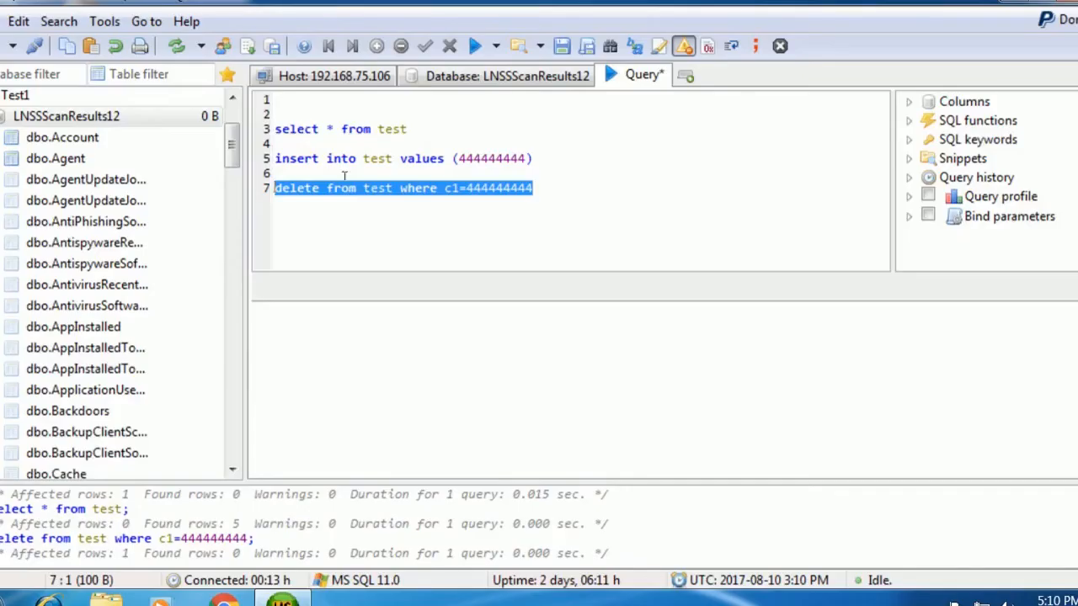
{"action": "left_click_drag", "start_coordinate": [554, 192], "coordinate": [275, 187]}
{"action": "left_click", "coordinate": [474, 125]}
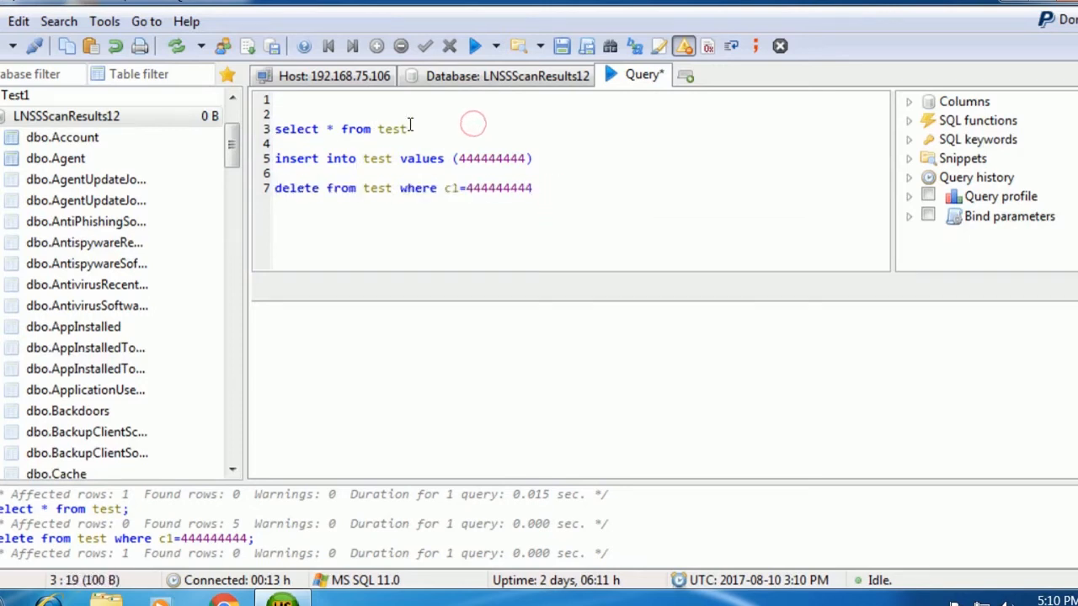
{"action": "left_click_drag", "start_coordinate": [474, 125], "coordinate": [324, 119]}
{"action": "left_click_drag", "start_coordinate": [409, 129], "coordinate": [275, 130]}
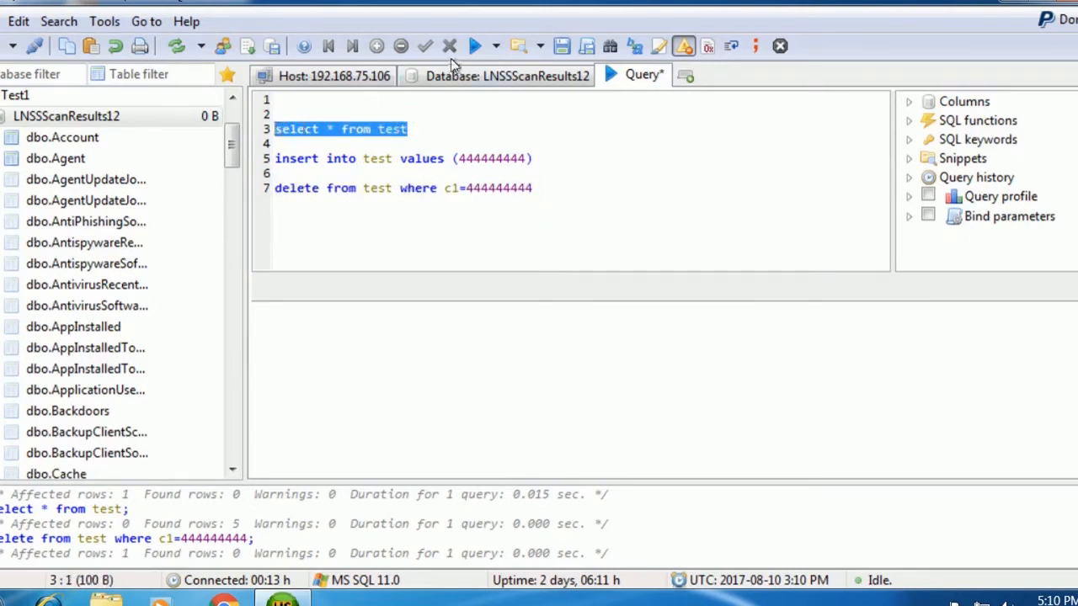
Run only the selection, returning four C1 rows masked as 111,111,111, then rerun the unmasked direct query.
{"action": "left_click", "coordinate": [499, 45]}
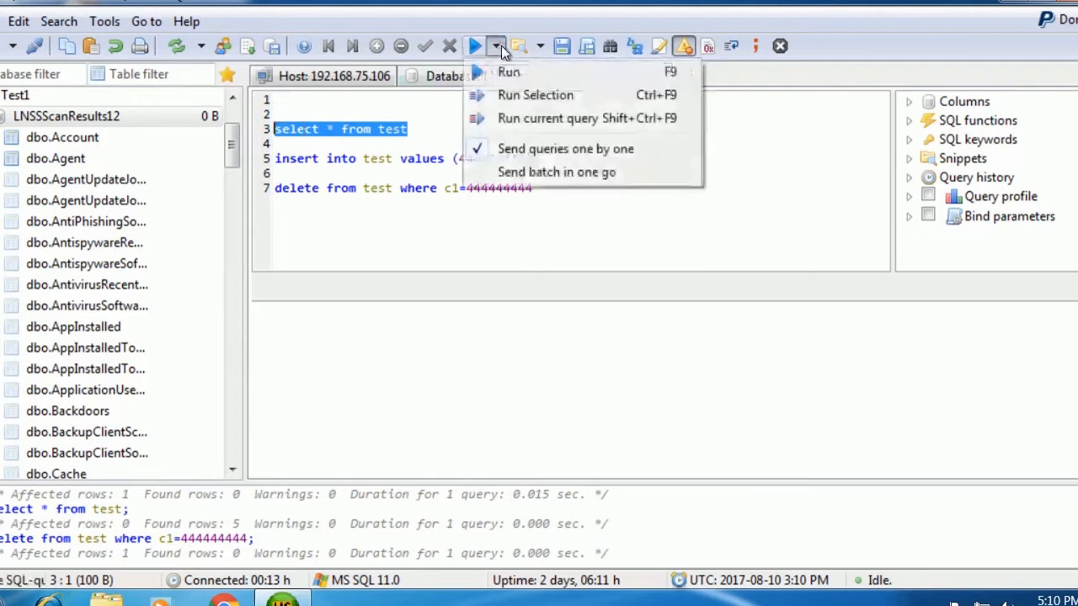
{"action": "left_click", "coordinate": [516, 96]}
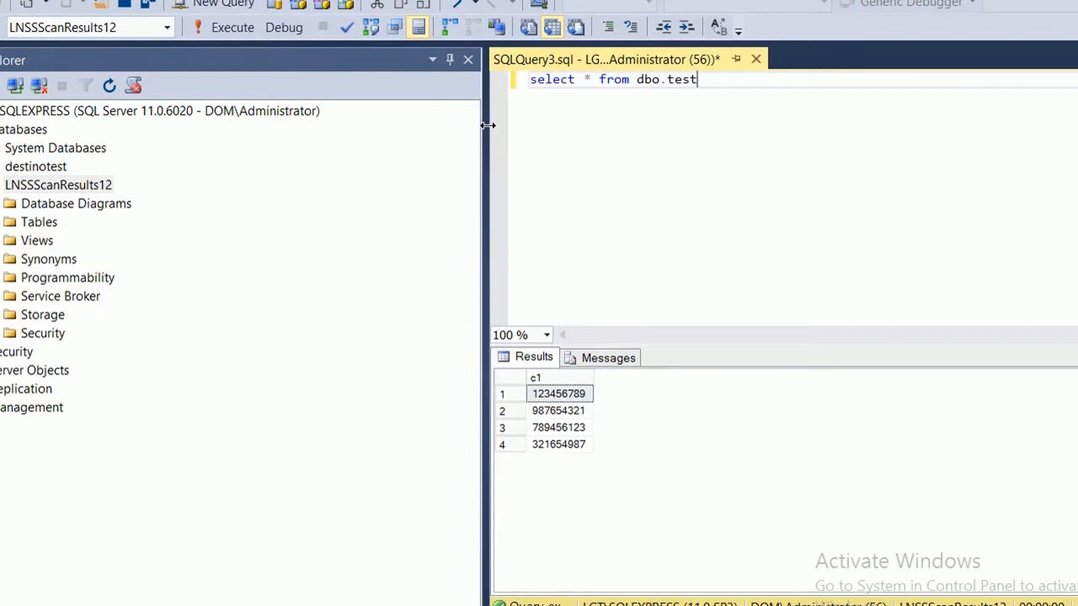
{"action": "left_click", "coordinate": [649, 143]}
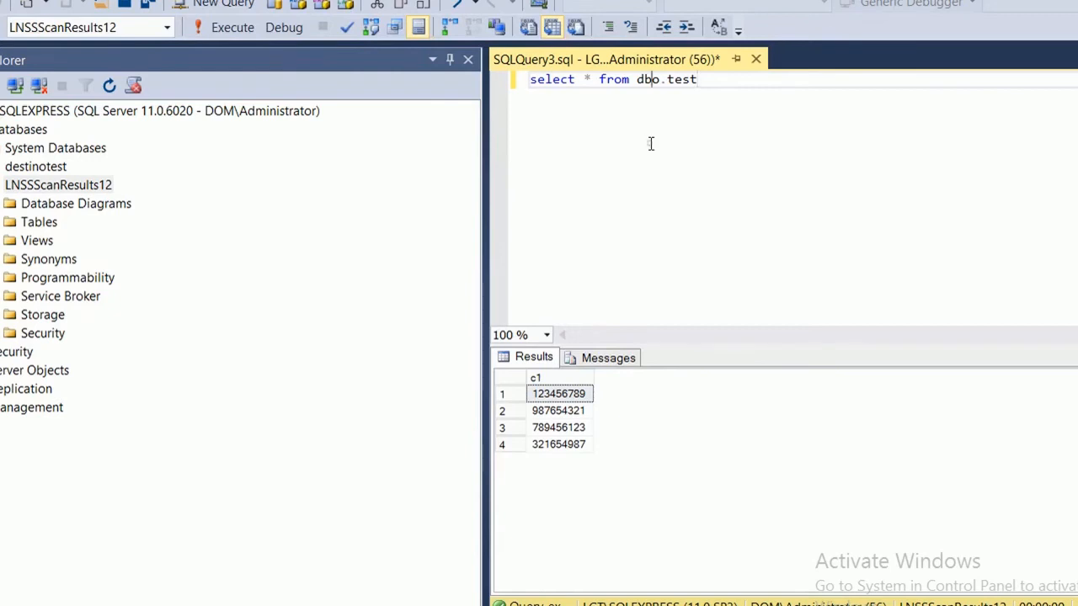
{"action": "left_click", "coordinate": [217, 27]}
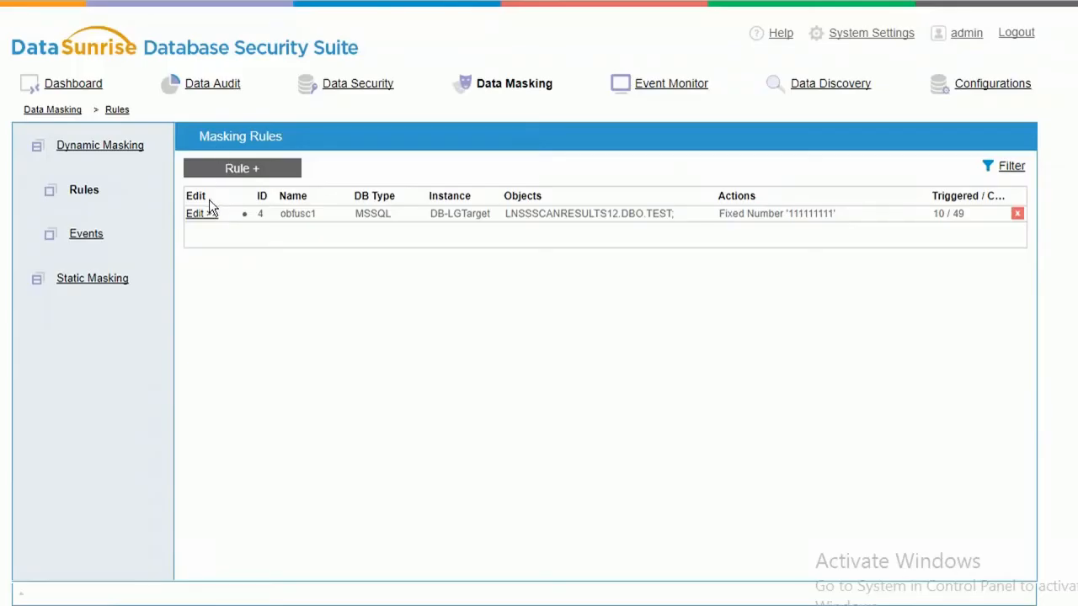
Change obfusc1's Specified Columns masking type from Fixed Number to Random Value and save the rule.
{"action": "left_click", "coordinate": [202, 218]}
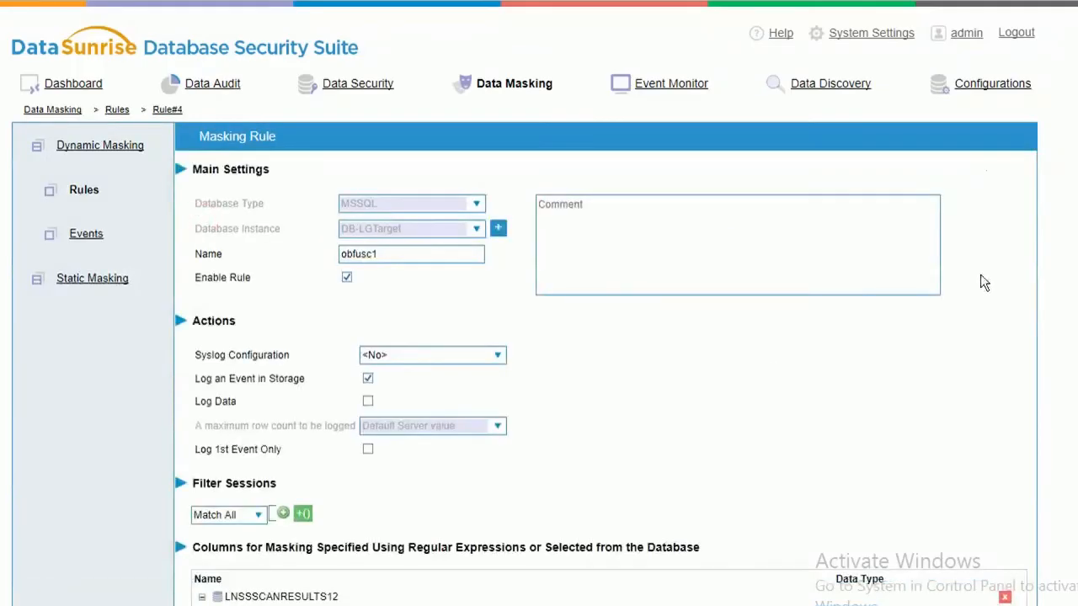
{"action": "scroll", "coordinate": [539, 337], "scroll_direction": "down", "scroll_amount": 5}
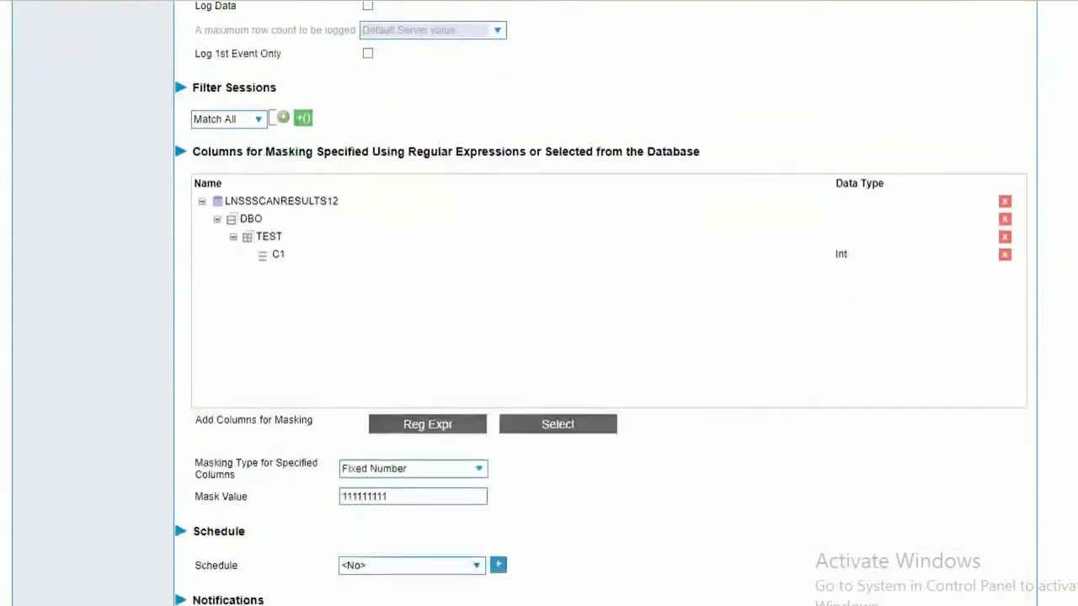
{"action": "left_click", "coordinate": [479, 473]}
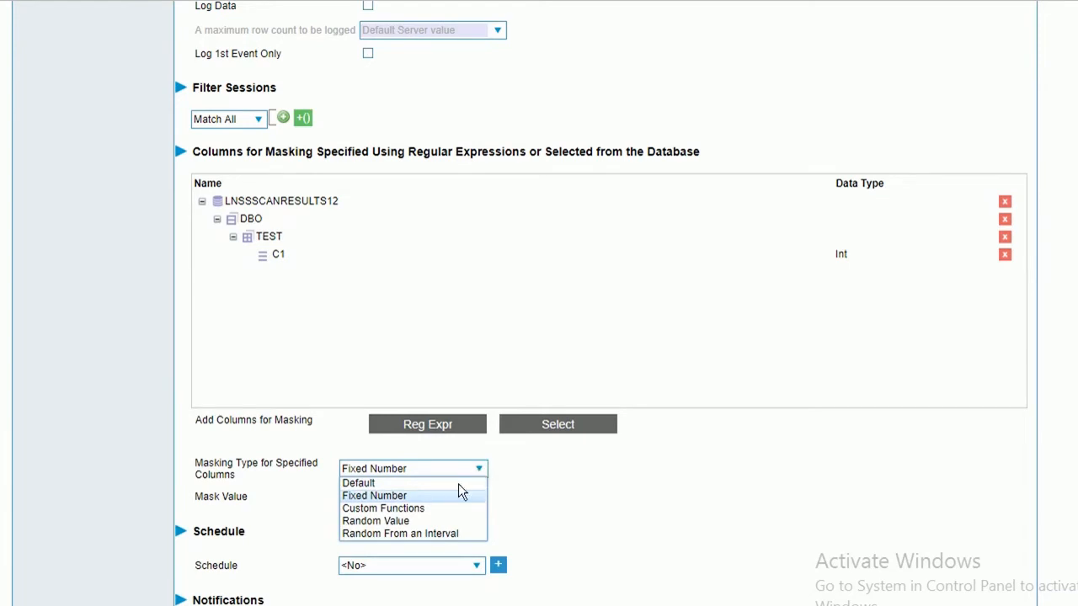
{"action": "left_click", "coordinate": [425, 520]}
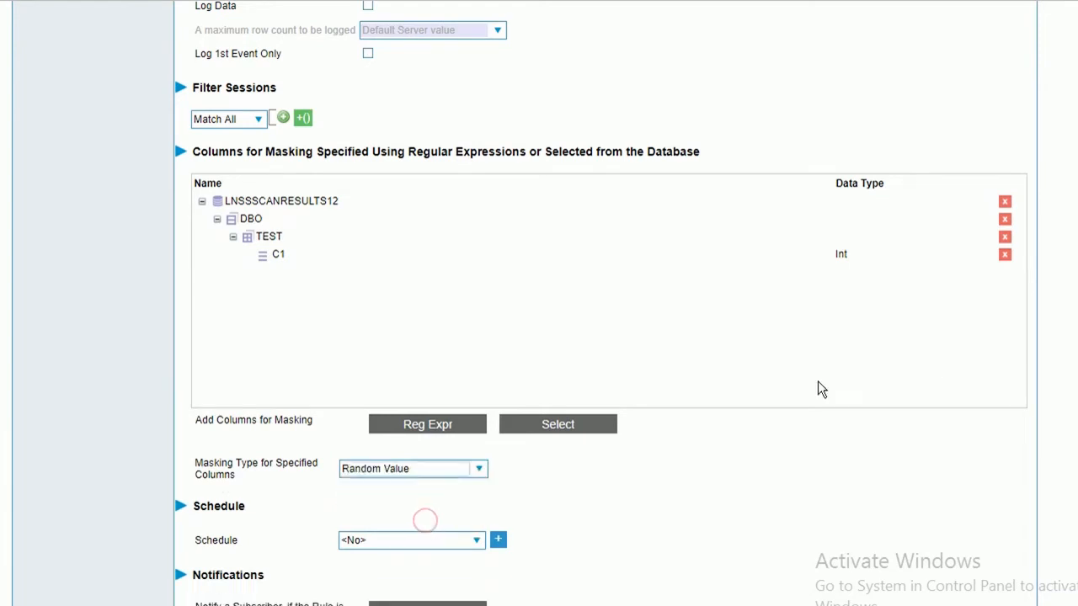
{"action": "scroll", "coordinate": [539, 337], "scroll_direction": "down", "scroll_amount": 1}
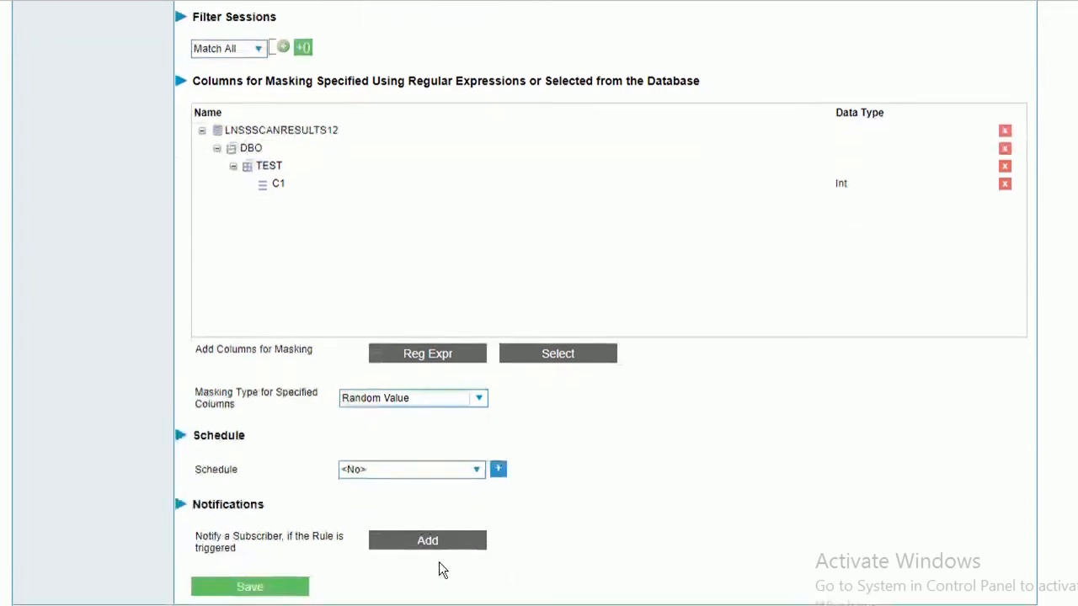
{"action": "left_click", "coordinate": [271, 589]}
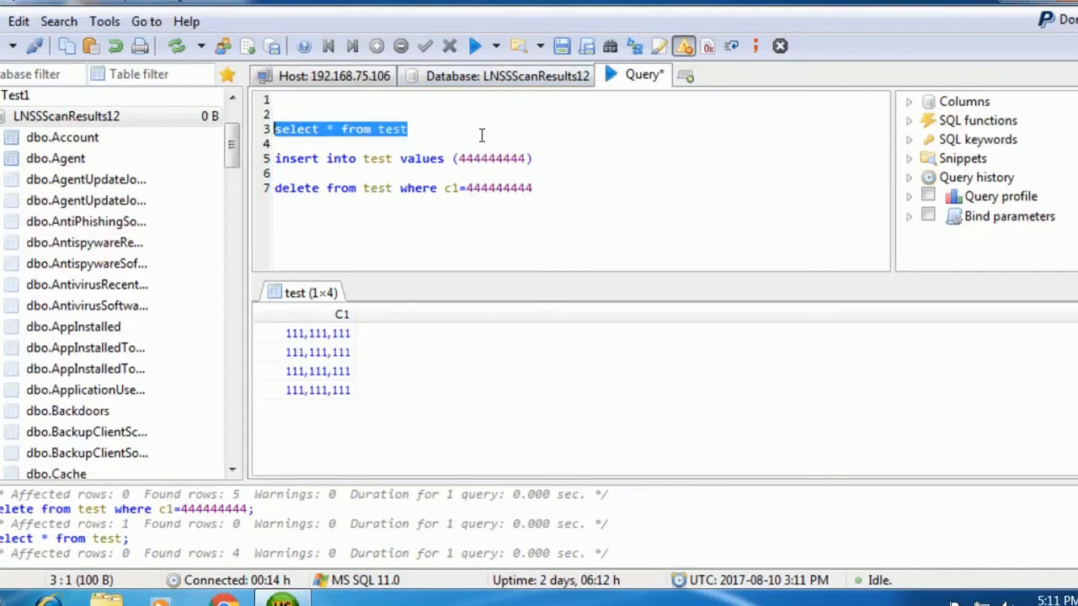
Rerun 'select * from test' three times via Run Selection, getting new random C1 values each time.
{"action": "left_click", "coordinate": [497, 46]}
{"action": "left_click", "coordinate": [512, 93]}
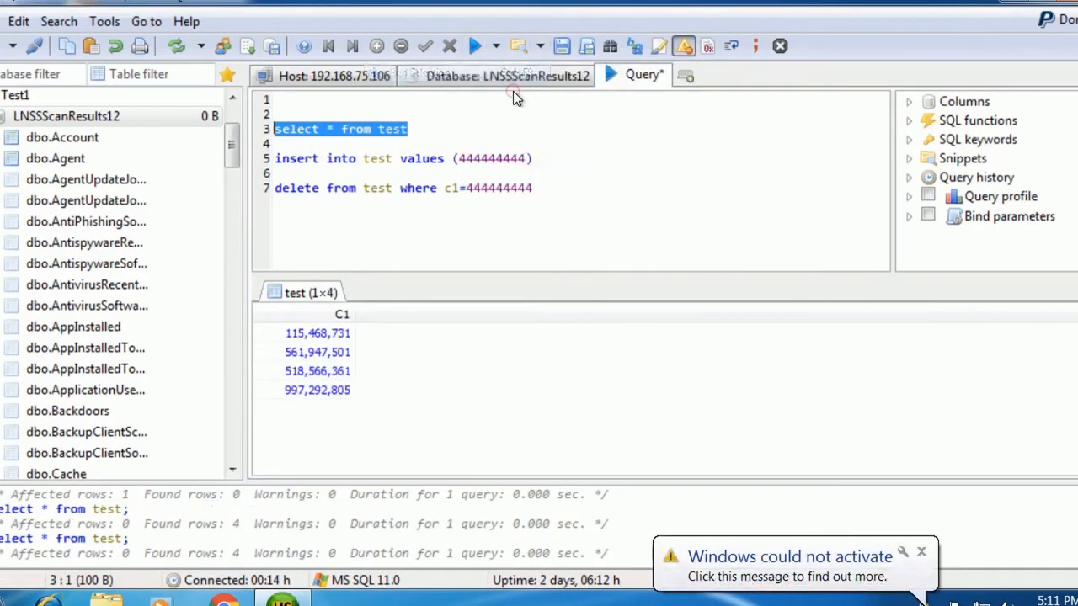
{"action": "left_click", "coordinate": [495, 48]}
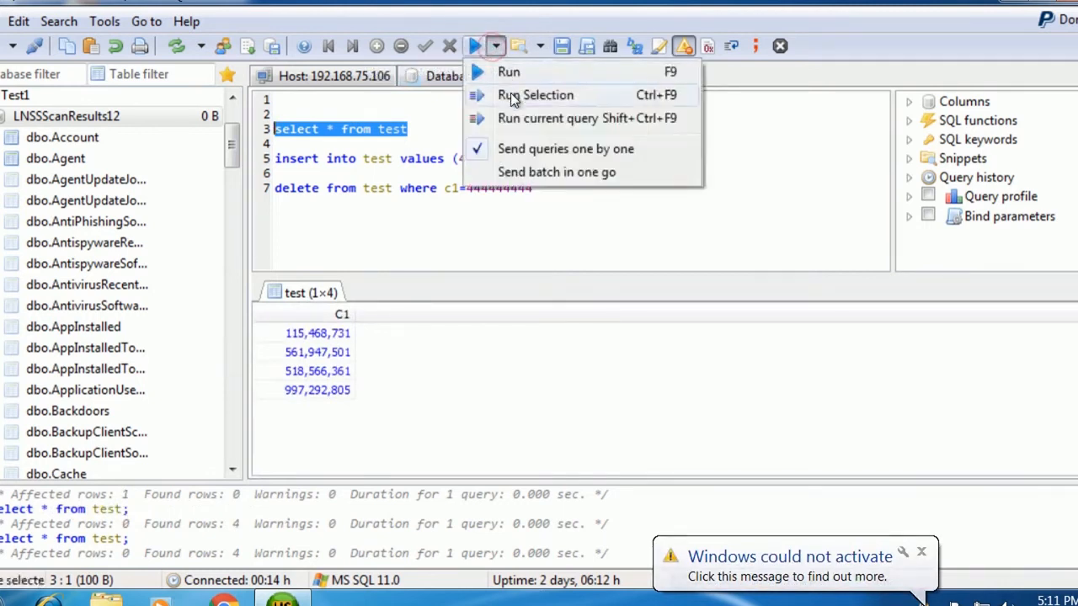
{"action": "left_click", "coordinate": [512, 94]}
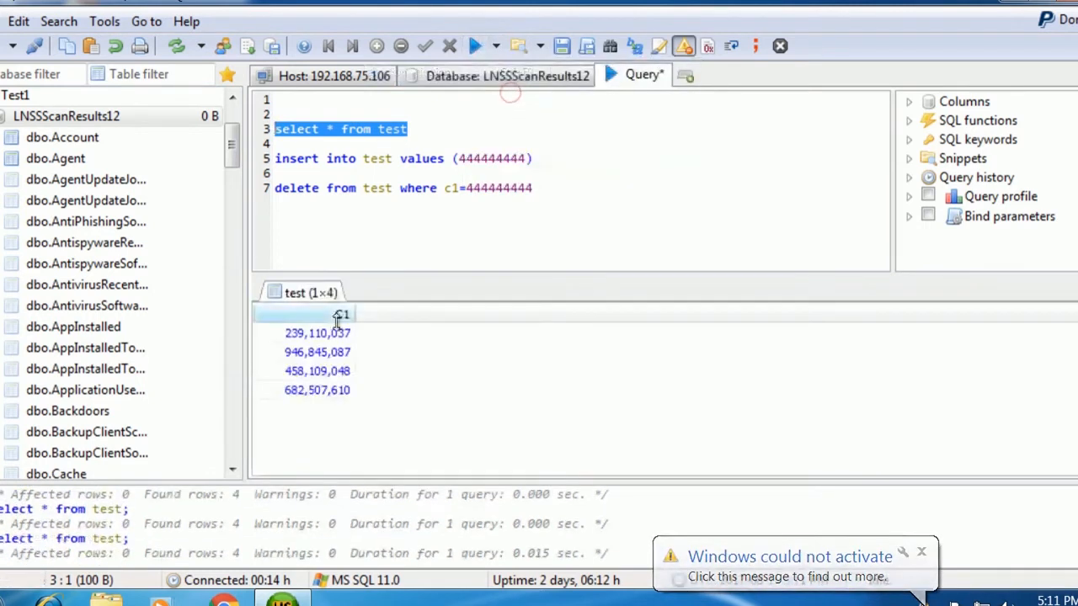
{"action": "left_click", "coordinate": [495, 47]}
{"action": "left_click", "coordinate": [513, 94]}
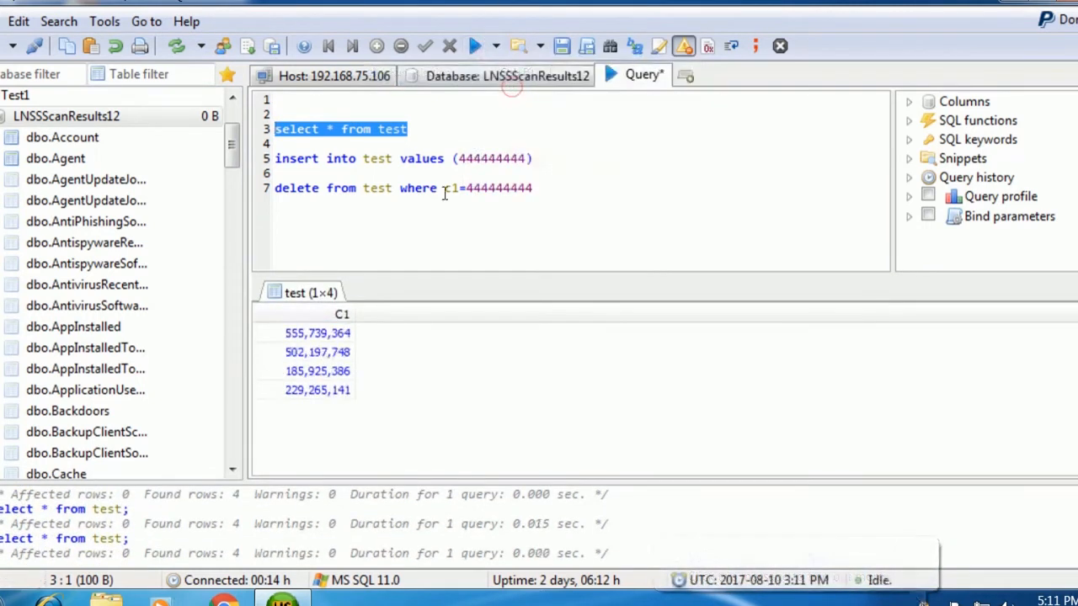
{"action": "left_click", "coordinate": [487, 128]}
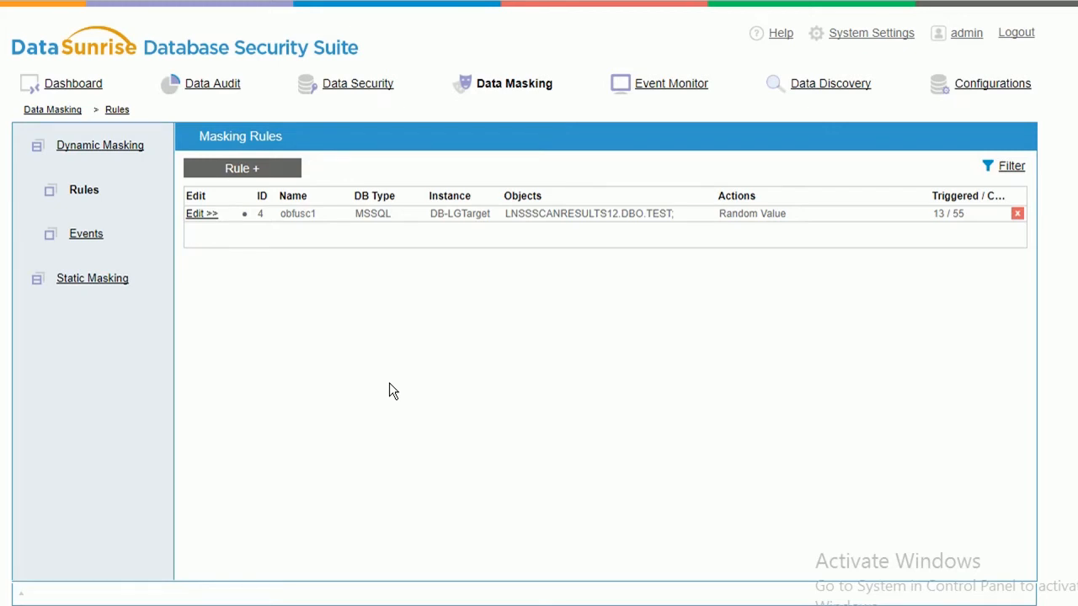
{"action": "left_click", "coordinate": [365, 85]}
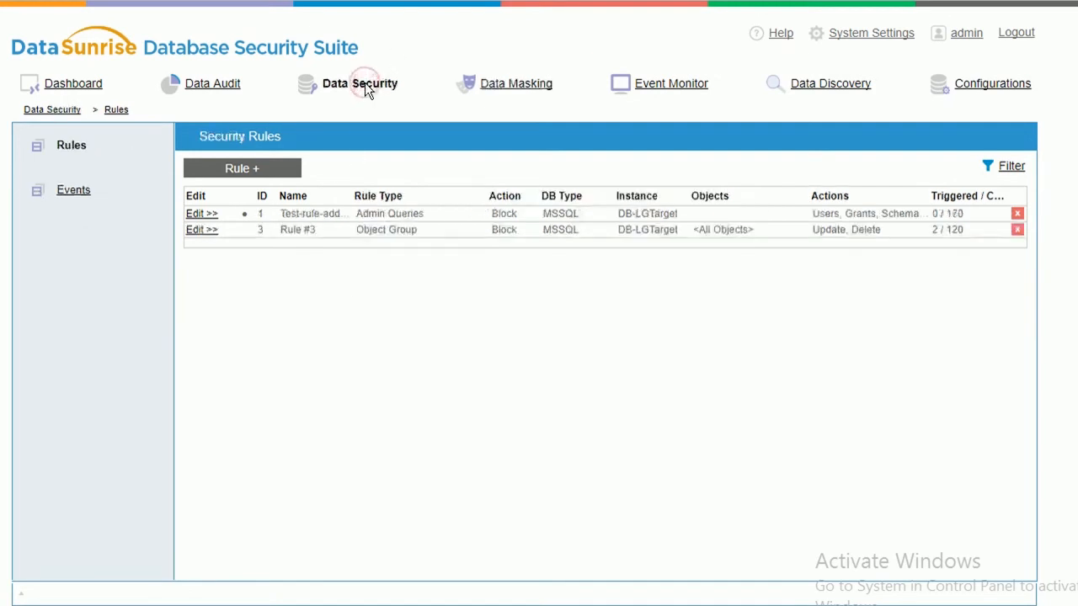
{"action": "left_click", "coordinate": [493, 89]}
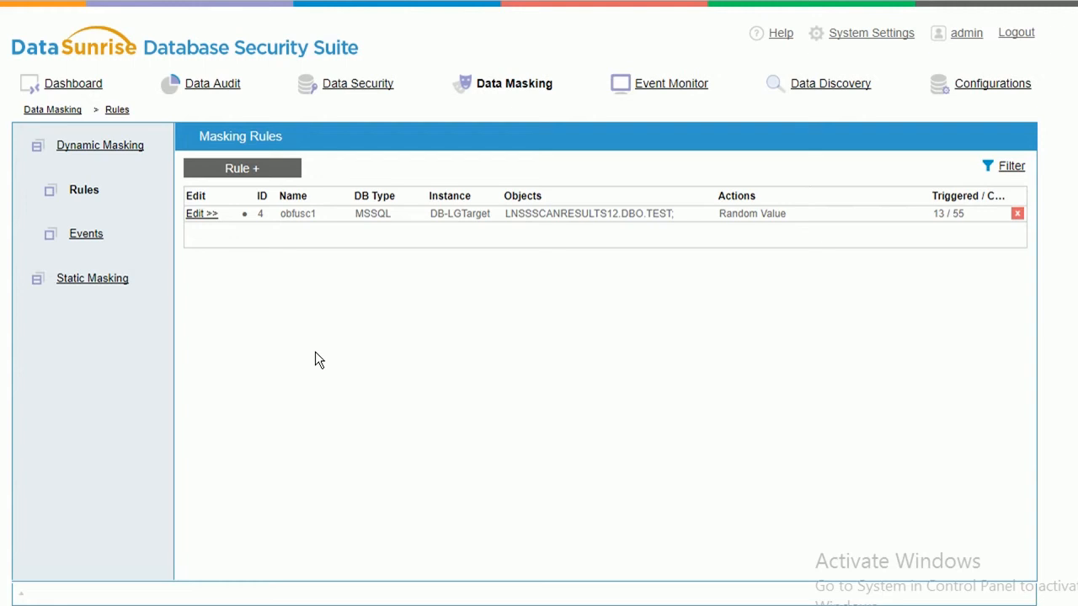
Start a new static masking process and connect it to source instance DB-LGTarget with the account password.
{"action": "left_click", "coordinate": [69, 285]}
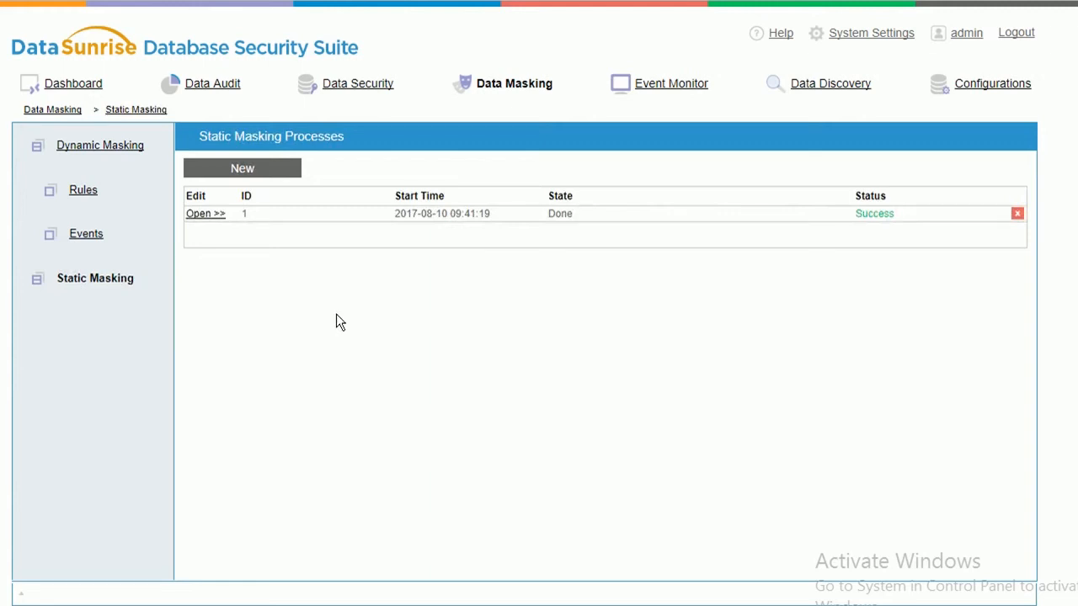
{"action": "left_click", "coordinate": [212, 215]}
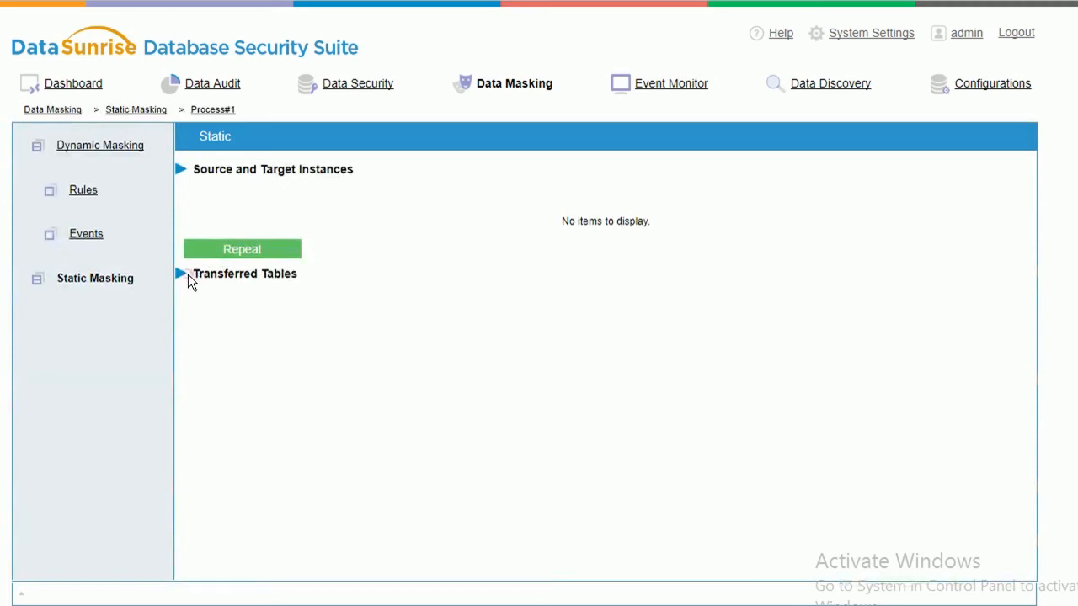
{"action": "left_click", "coordinate": [93, 277]}
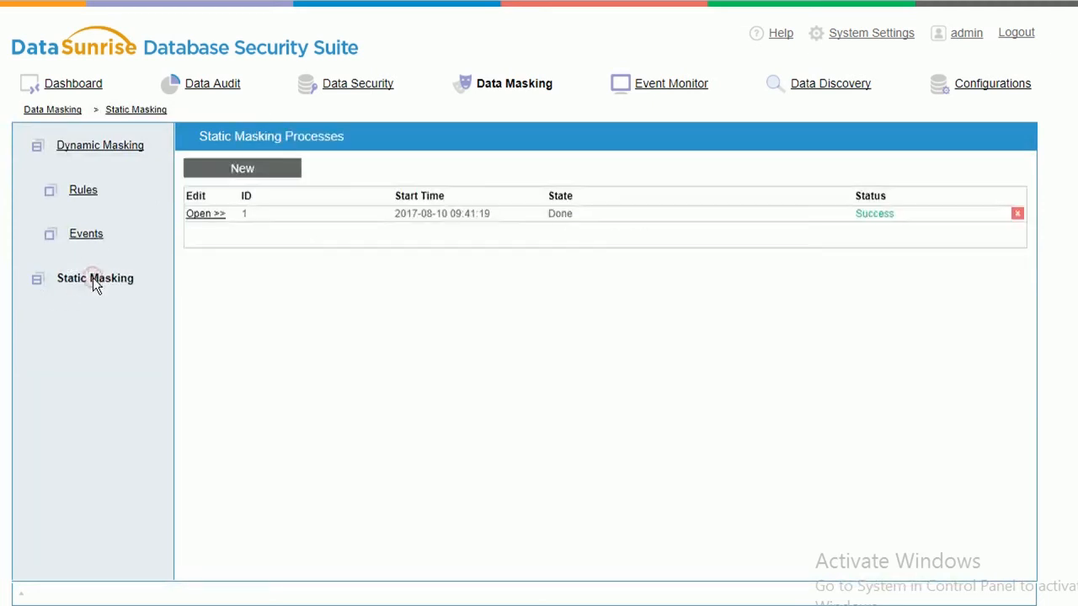
{"action": "left_click", "coordinate": [286, 172]}
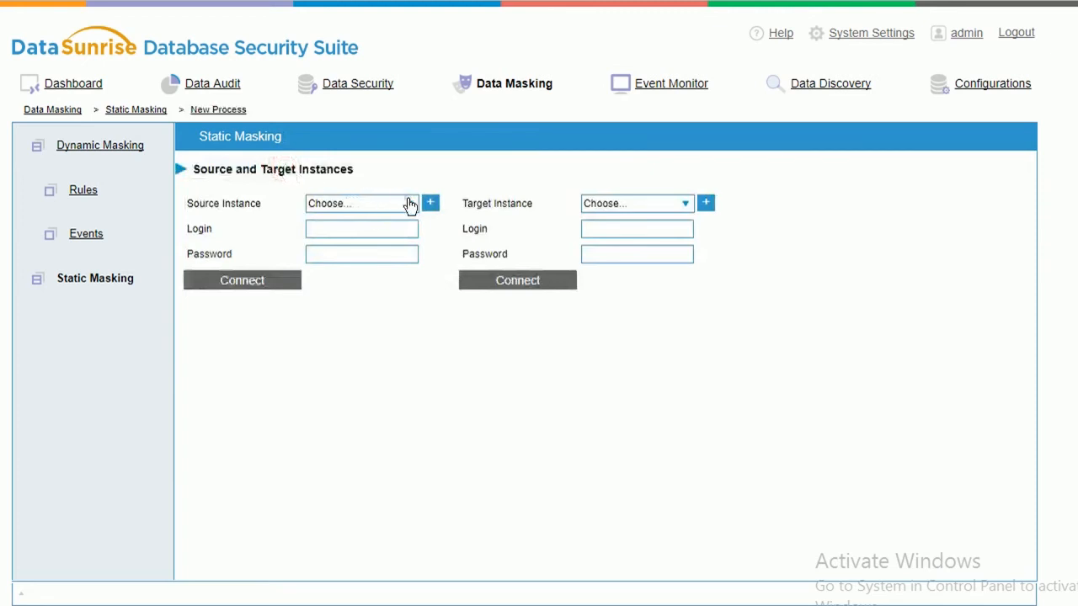
{"action": "left_click", "coordinate": [410, 206]}
{"action": "left_click", "coordinate": [381, 218]}
{"action": "left_click", "coordinate": [381, 224]}
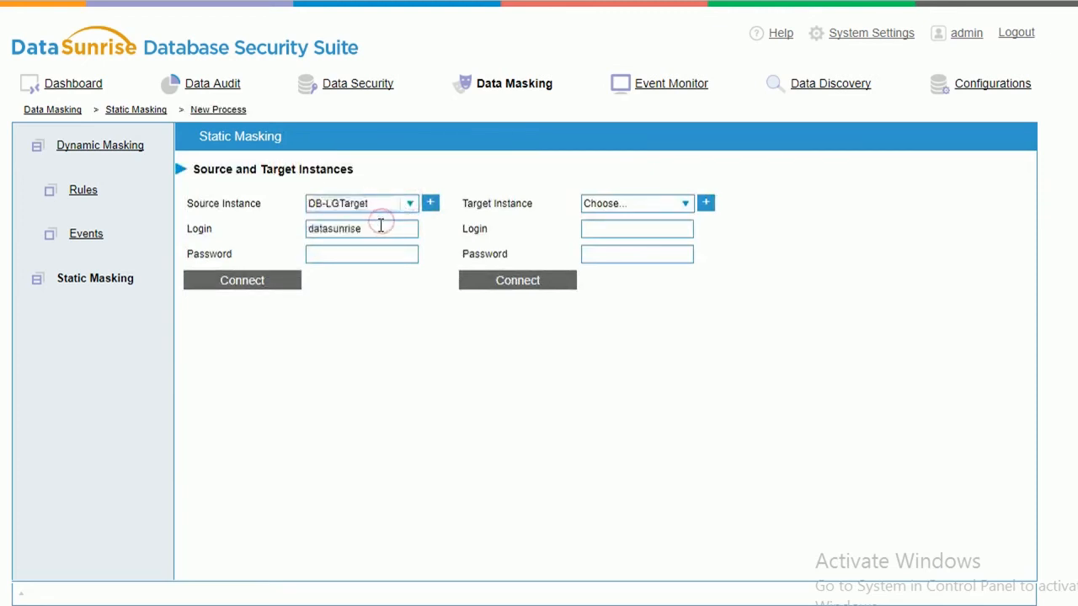
{"action": "left_click", "coordinate": [375, 261]}
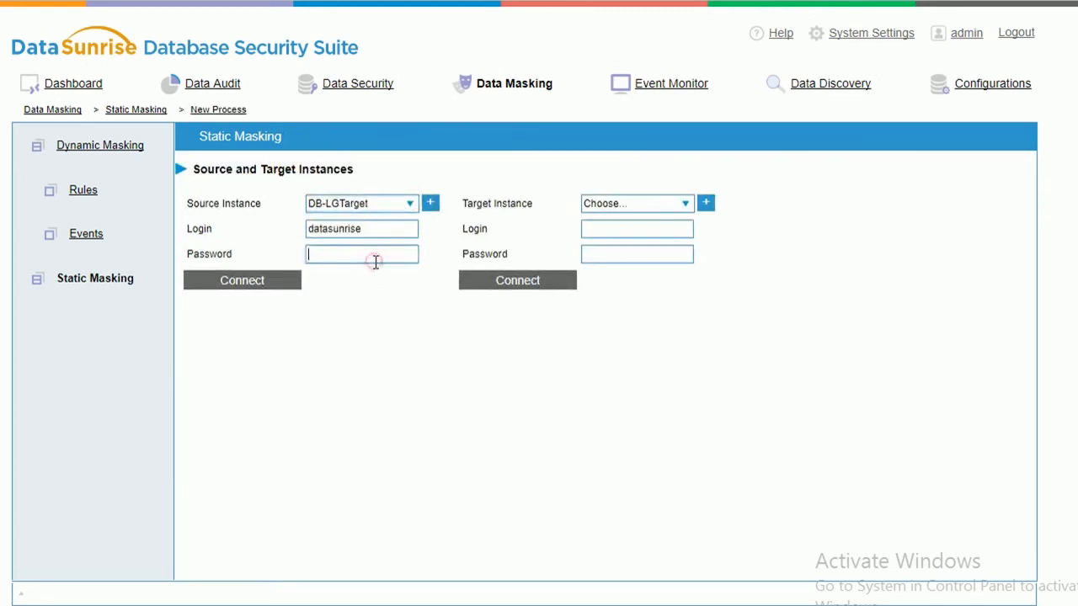
{"action": "type", "text": "••••••••••••••"}
{"action": "left_click", "coordinate": [259, 282]}
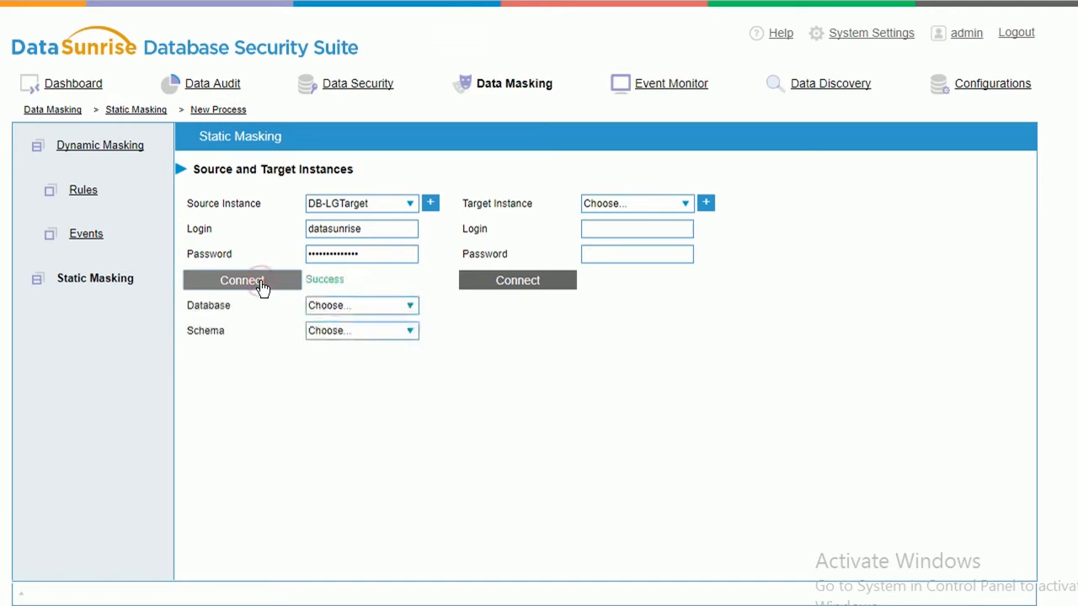
Choose LNSSSCANRESULTS12 as the source database and DBO as the schema.
{"action": "left_click", "coordinate": [356, 309]}
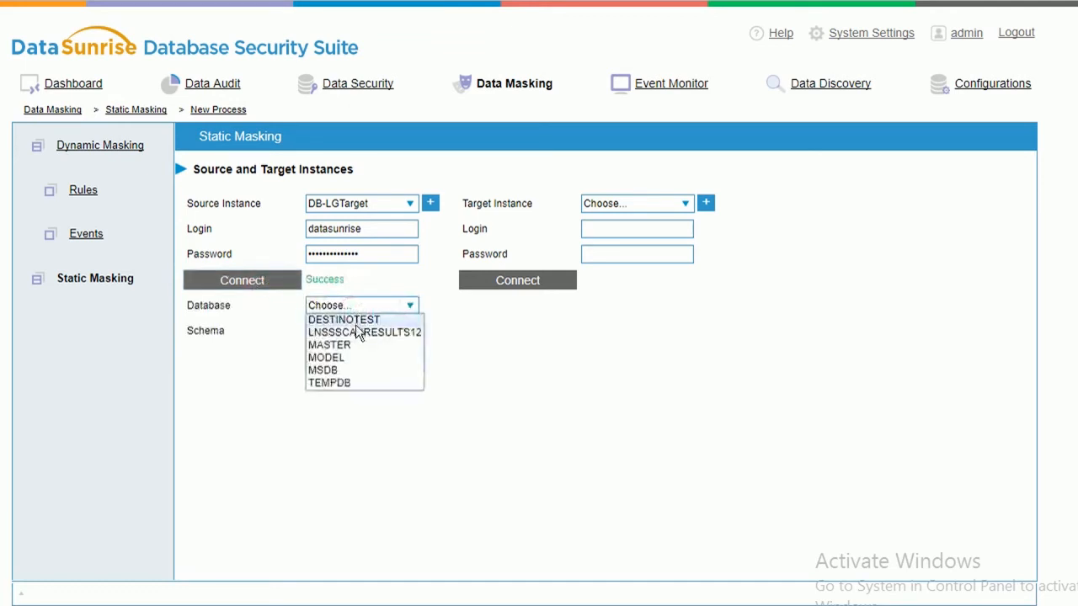
{"action": "left_click", "coordinate": [353, 335]}
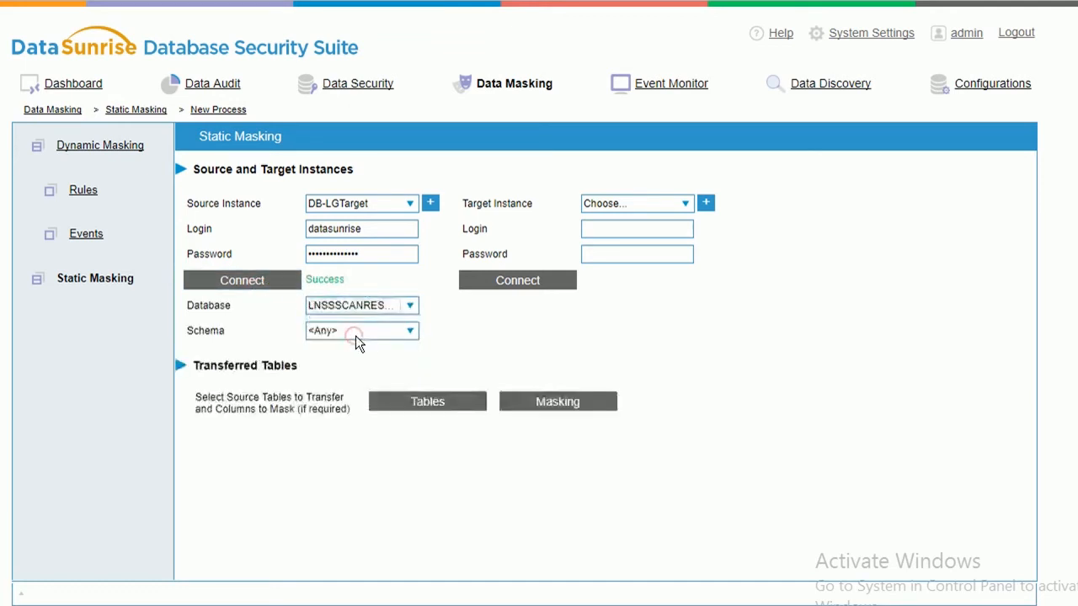
{"action": "left_click", "coordinate": [368, 334]}
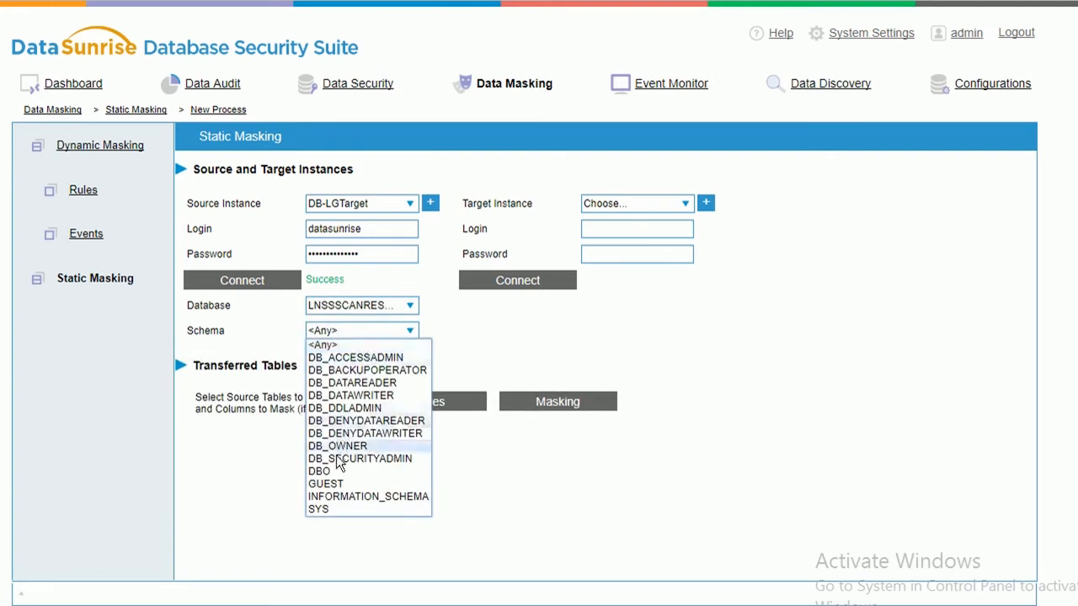
{"action": "left_click", "coordinate": [335, 459]}
{"action": "left_click", "coordinate": [409, 330]}
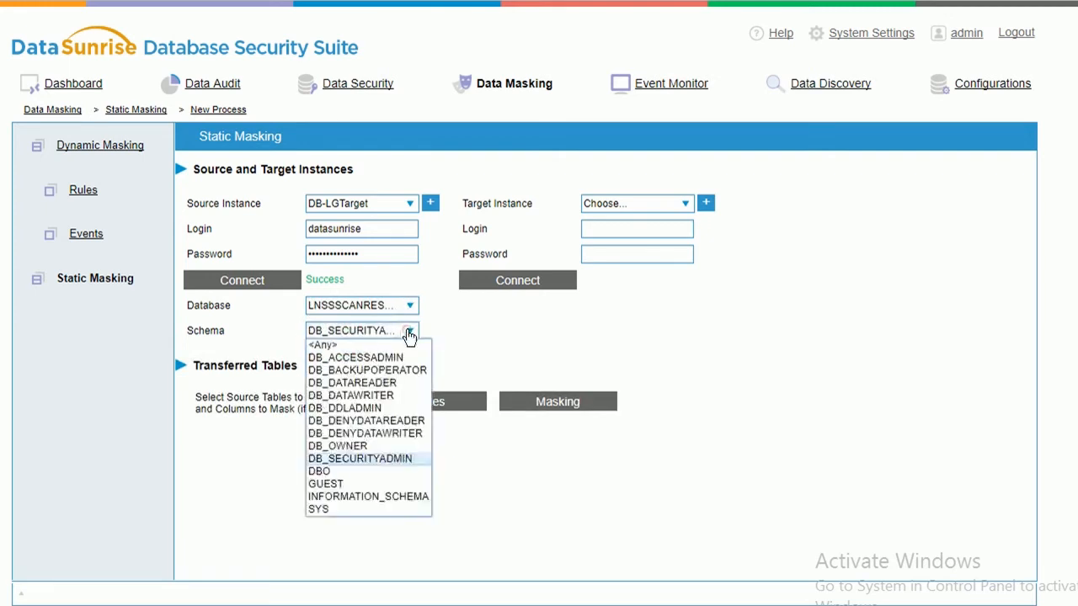
{"action": "left_click", "coordinate": [328, 472]}
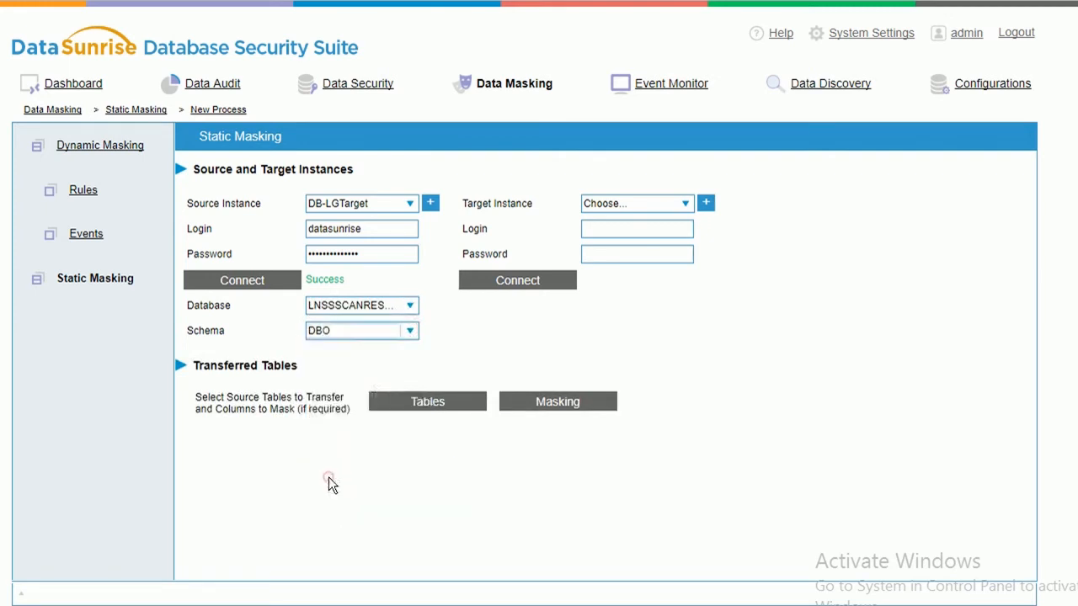
Tick LNSSSCANRESULTS12 > DBO > TEST in the source tables picker, leaving the target instance unset.
{"action": "left_click", "coordinate": [429, 404]}
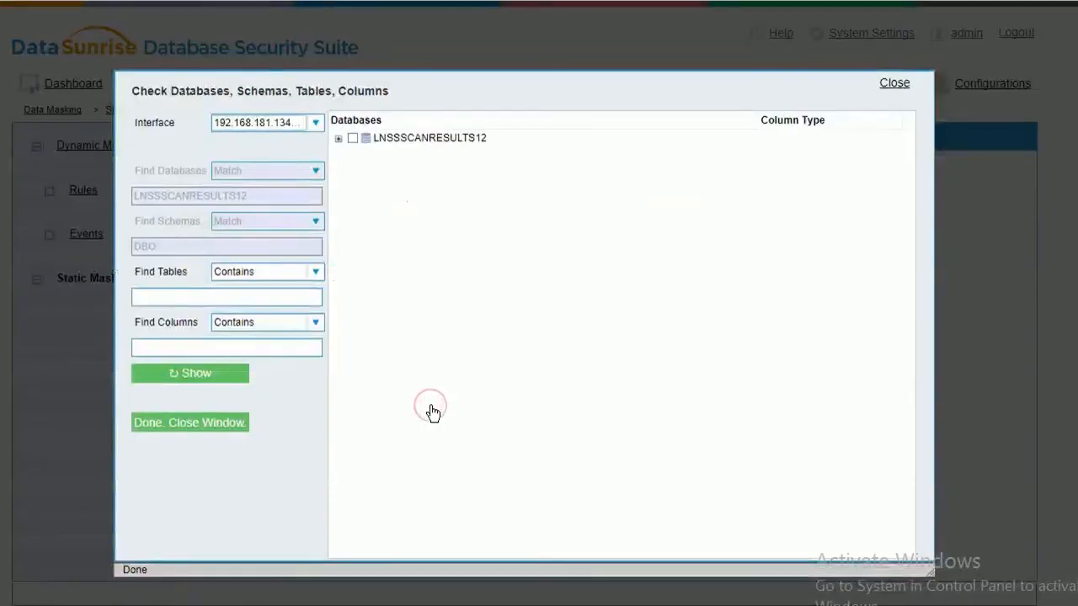
{"action": "left_click", "coordinate": [340, 138]}
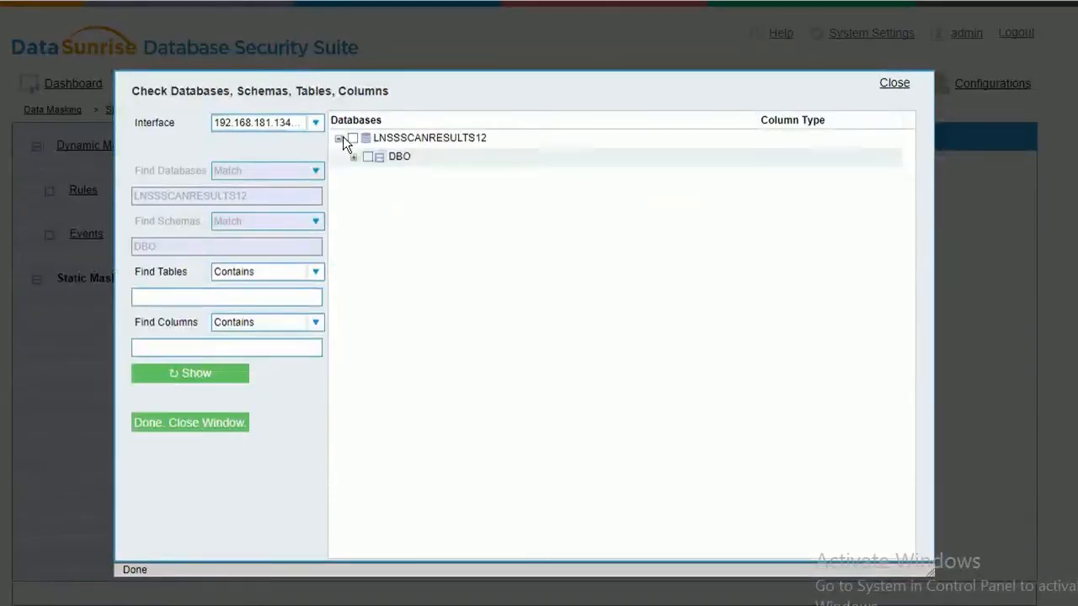
{"action": "left_click", "coordinate": [348, 156]}
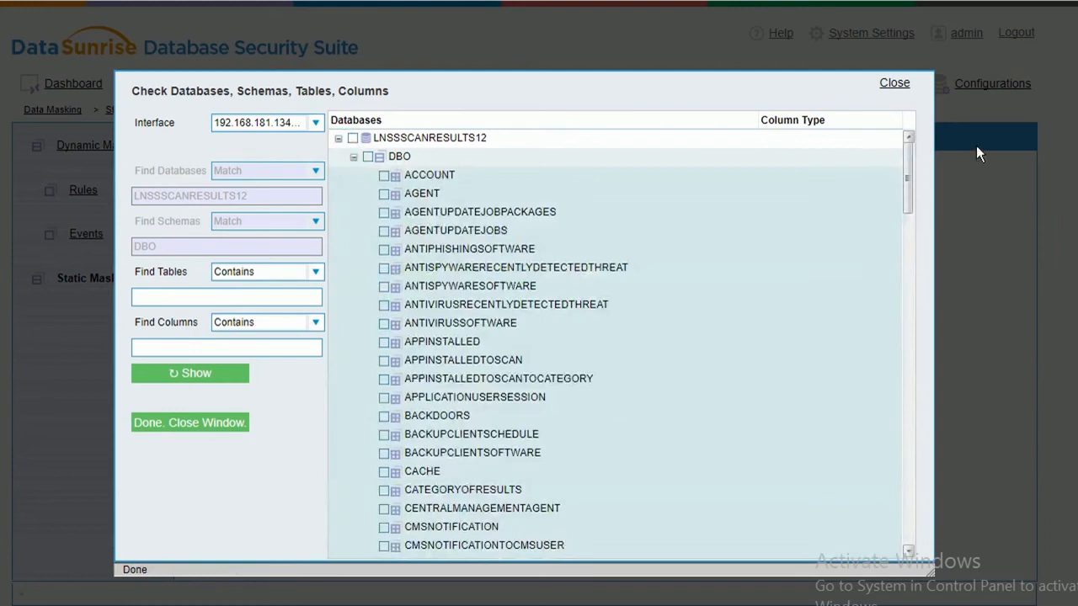
{"action": "left_click_drag", "start_coordinate": [911, 171], "coordinate": [927, 478]}
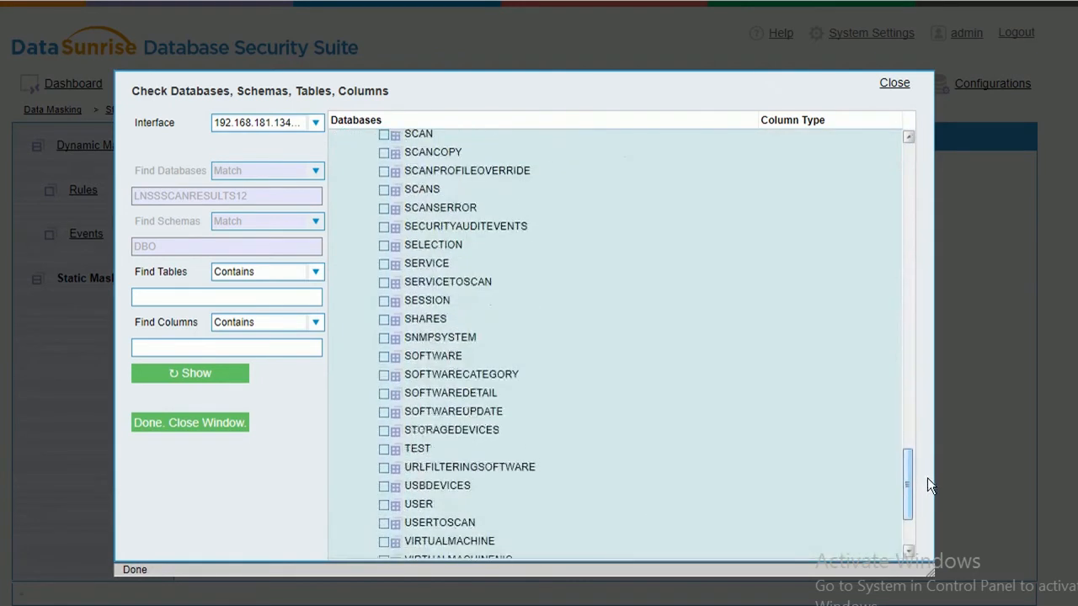
{"action": "left_click", "coordinate": [385, 450]}
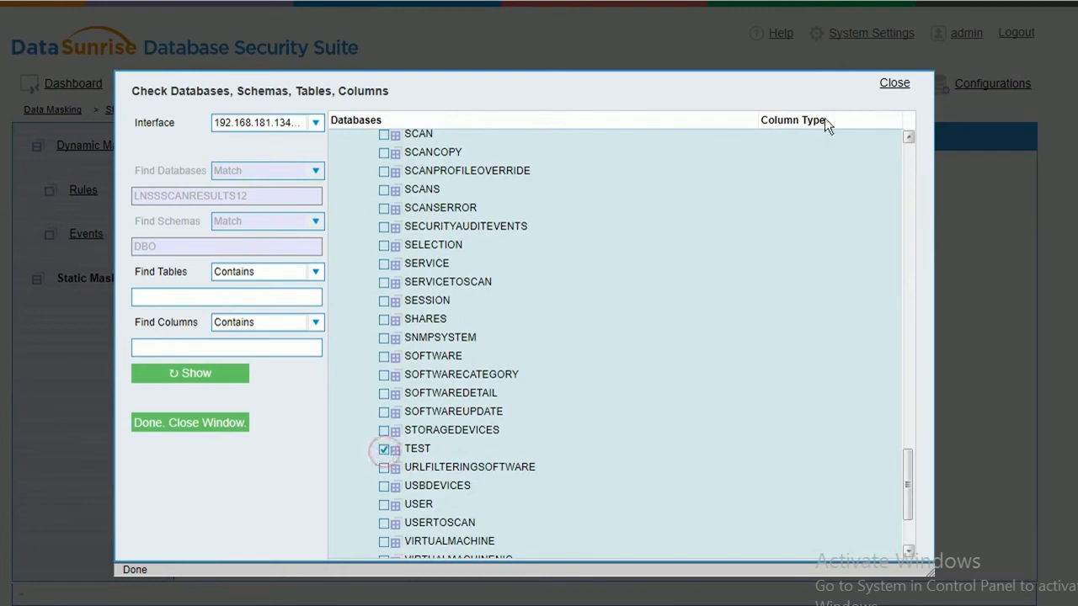
{"action": "left_click", "coordinate": [895, 83]}
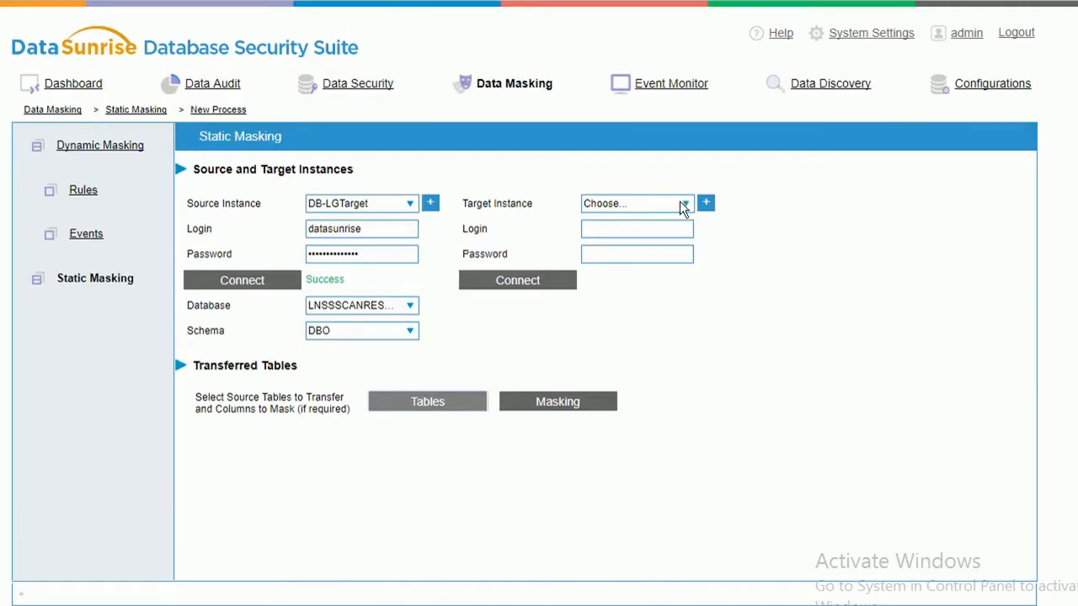
{"action": "left_click", "coordinate": [680, 204]}
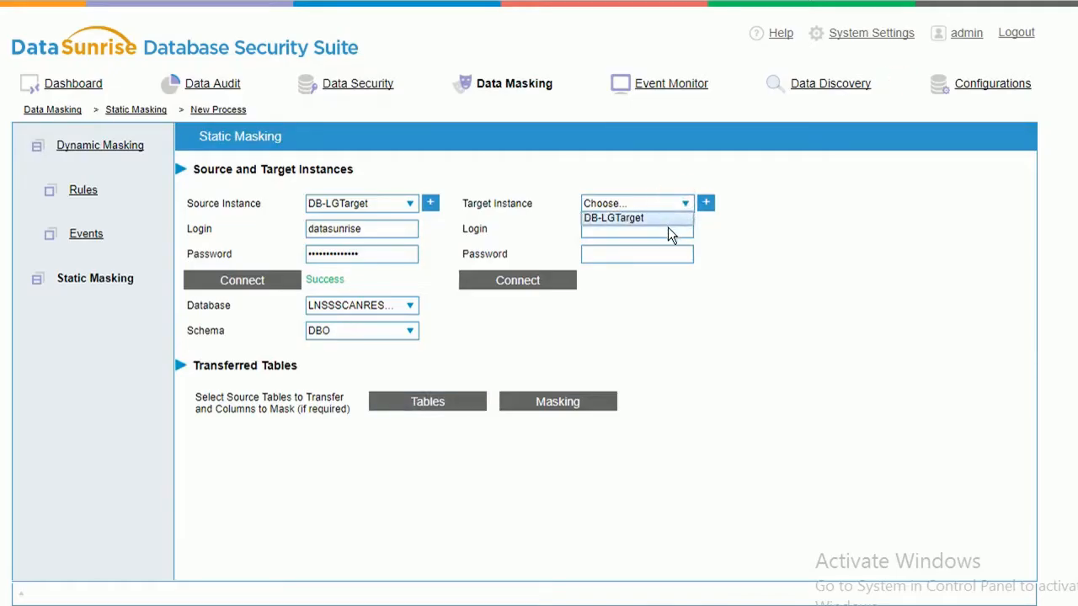
{"action": "left_click", "coordinate": [705, 239]}
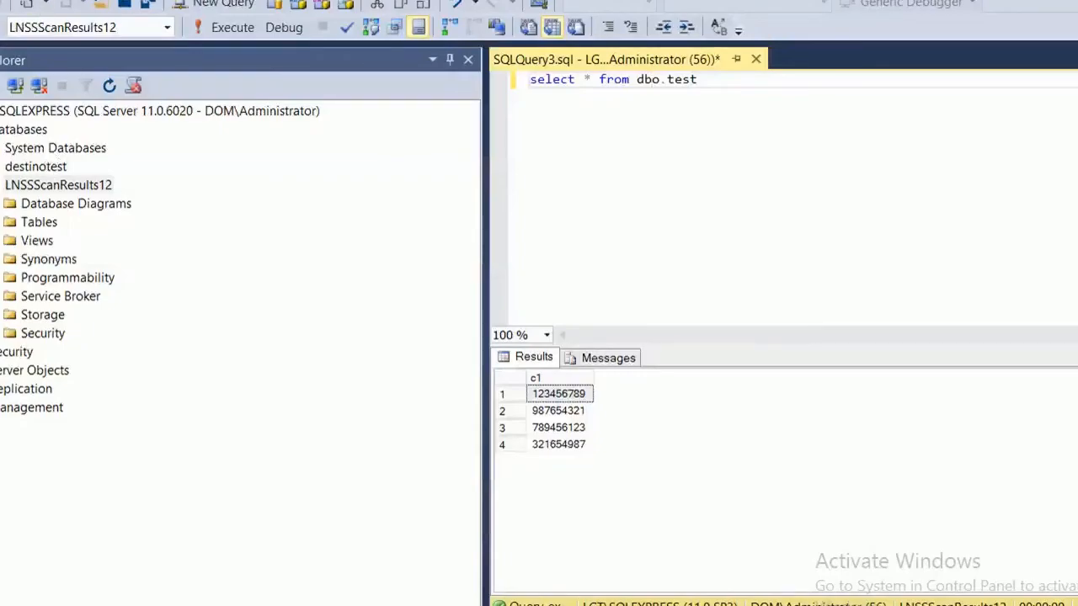
Expand destinotest's tables and edit the query's table name, typing destinotest.dbo in its place.
{"action": "left_click", "coordinate": [1, 167]}
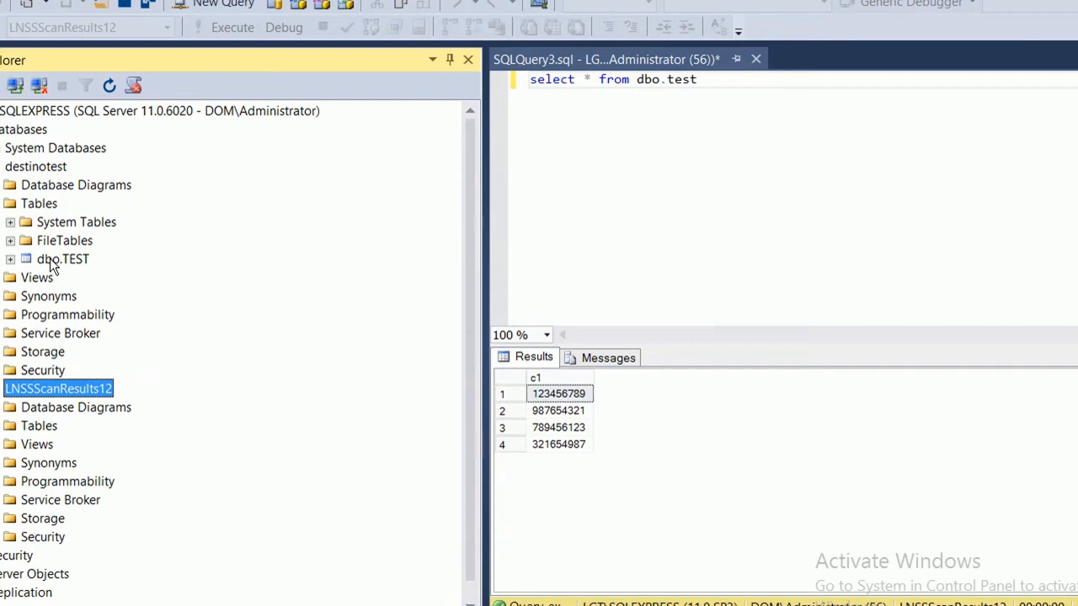
{"action": "left_click_drag", "start_coordinate": [763, 83], "coordinate": [667, 80]}
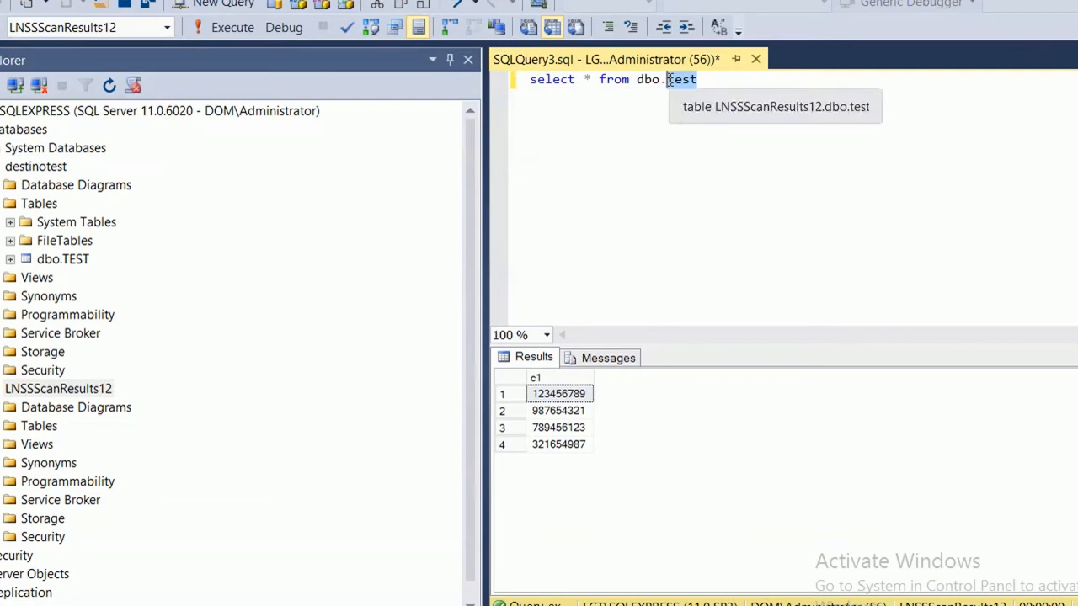
{"action": "type", "text": "TE"}
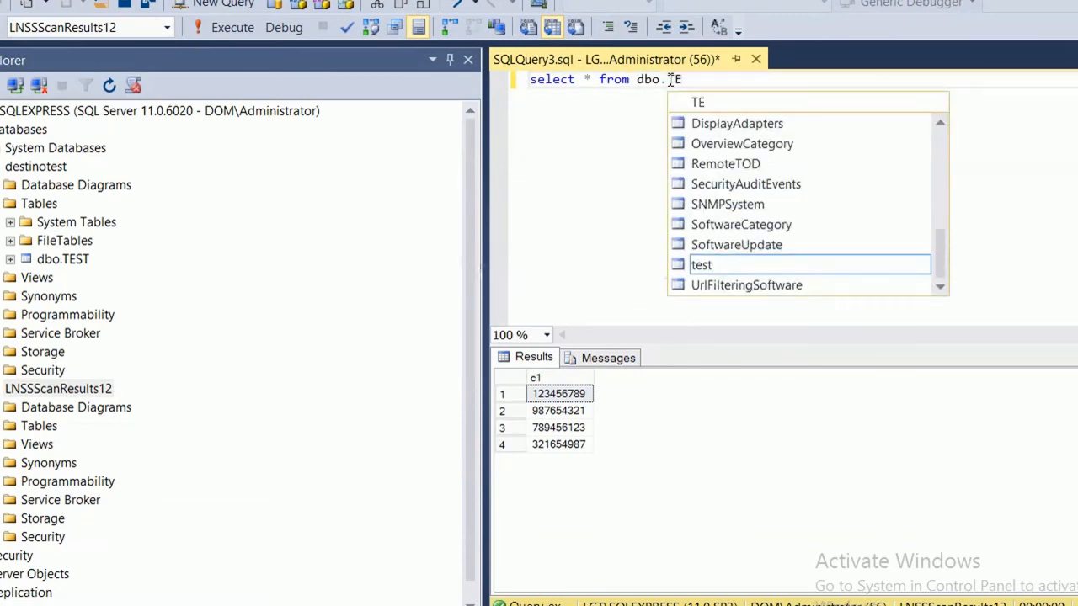
{"action": "key", "text": "BackSpace"}
{"action": "key", "text": "BackSpace"}
{"action": "key", "text": "BackSpace"}
{"action": "key", "text": "BackSpace"}
{"action": "key", "text": "BackSpace"}
{"action": "key", "text": "BackSpace"}
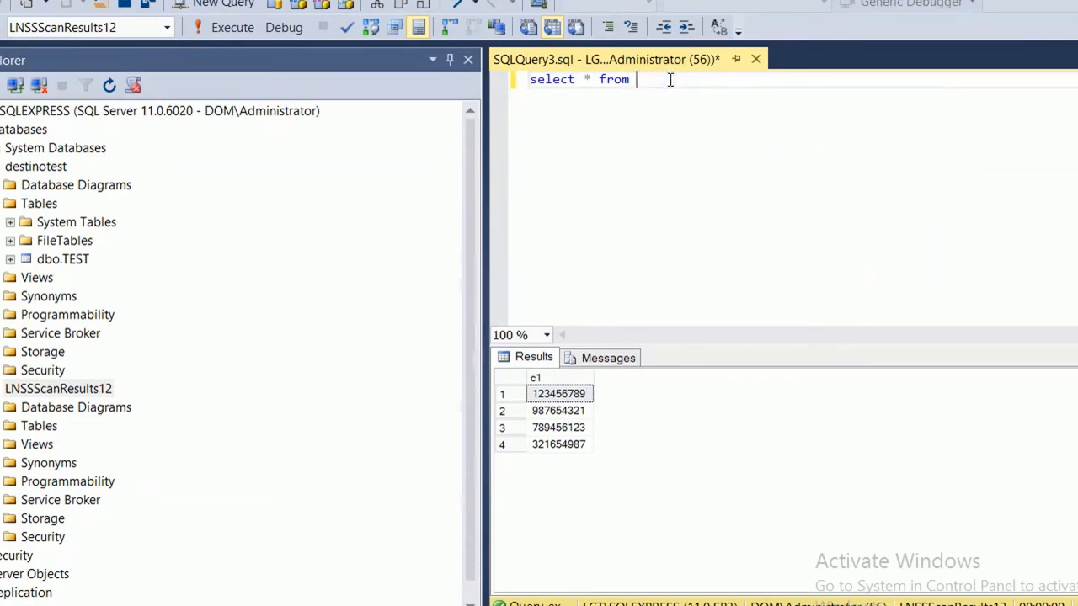
{"action": "type", "text": "desti"}
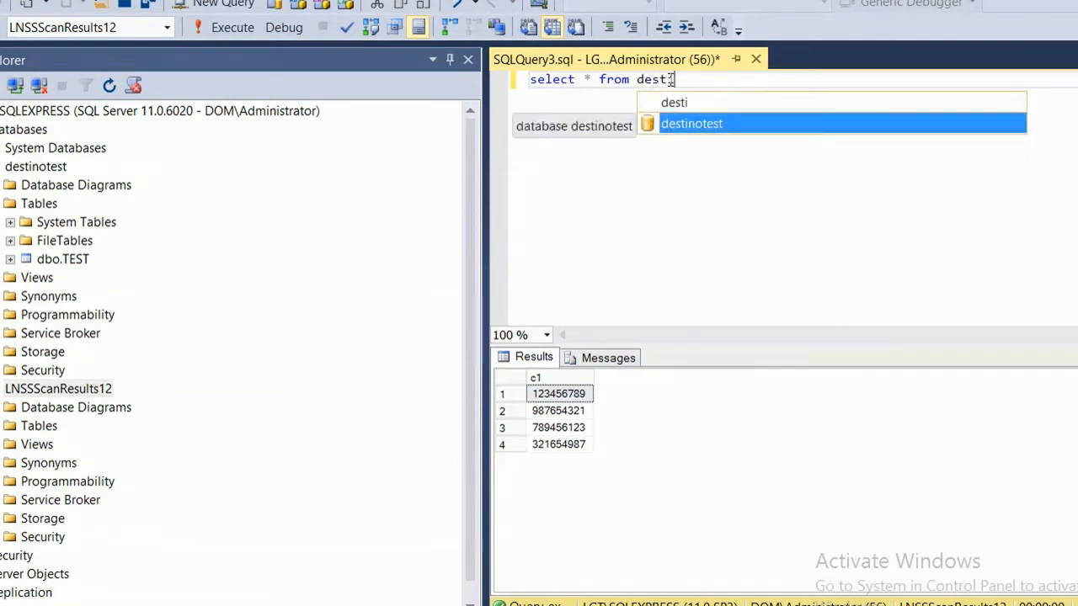
{"action": "key", "text": "Tab"}
{"action": "type", "text": "d"}
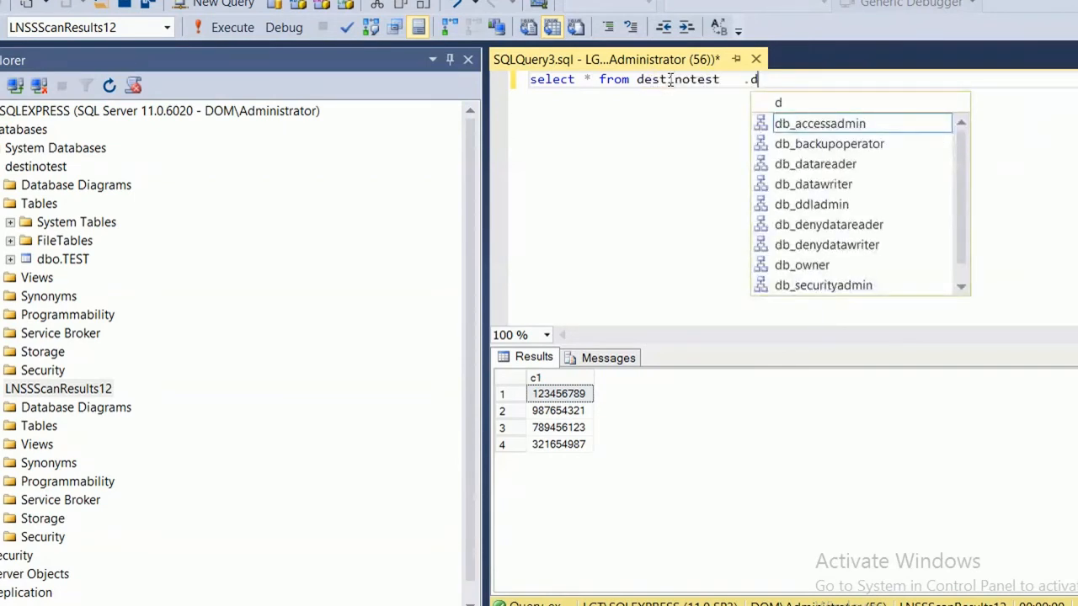
{"action": "key", "text": "BackSpace"}
{"action": "type", "text": ".db"}
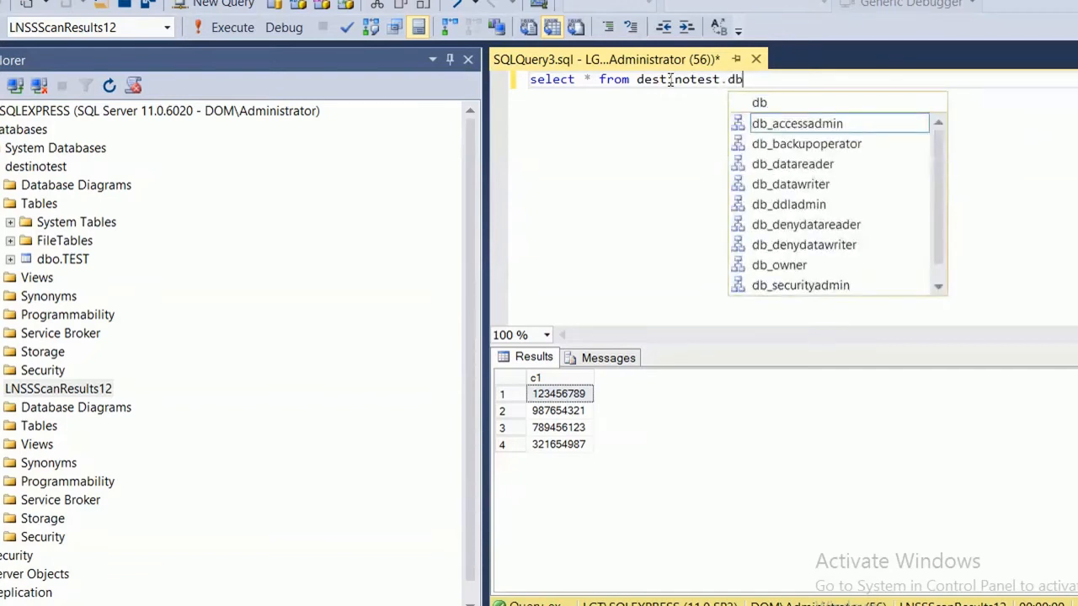
{"action": "type", "text": "o"}
{"action": "key", "text": "BackSpace"}
{"action": "key", "text": "BackSpace"}
{"action": "key", "text": "BackSpace"}
{"action": "key", "text": "BackSpace"}
{"action": "key", "text": "BackSpace"}
{"action": "key", "text": "BackSpace"}
{"action": "key", "text": "BackSpace"}
{"action": "key", "text": "BackSpace"}
{"action": "key", "text": "BackSpace"}
{"action": "key", "text": "BackSpace"}
{"action": "key", "text": "BackSpace"}
{"action": "key", "text": "BackSpace"}
{"action": "key", "text": "BackSpace"}
{"action": "key", "text": "BackSpace"}
{"action": "key", "text": "BackSpace"}
{"action": "key", "text": "BackSpace"}
{"action": "key", "text": "BackSpace"}
{"action": "key", "text": "BackSpace"}
{"action": "key", "text": "BackSpace"}
{"action": "key", "text": "BackSpace"}
{"action": "key", "text": "BackSpace"}
{"action": "key", "text": "BackSpace"}
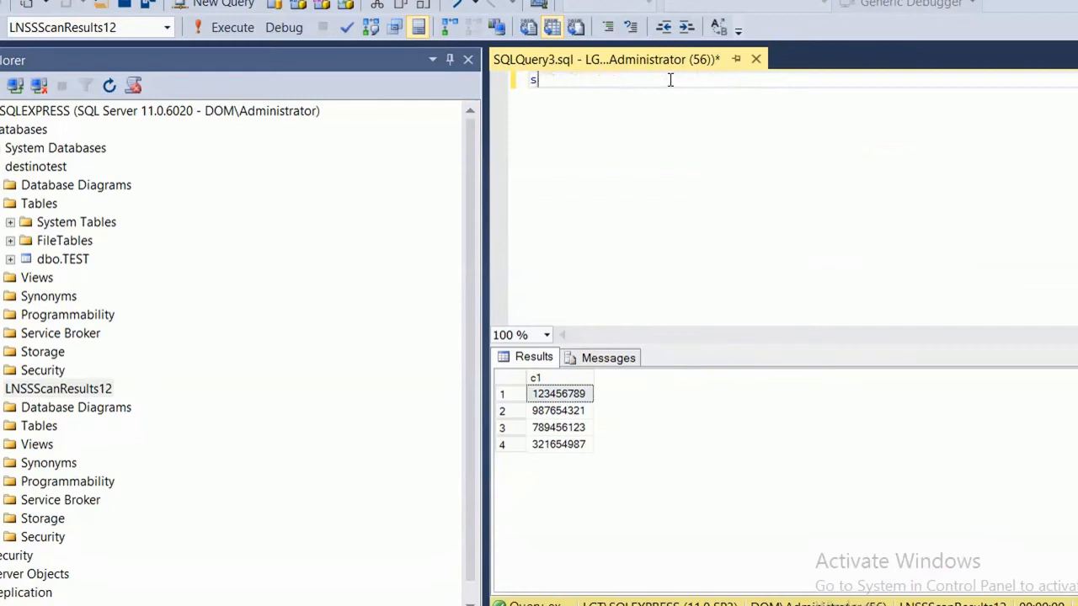
Expand destinotest's dbo.TEST table and run Select Top 1000 Rows on it.
{"action": "left_click", "coordinate": [74, 261]}
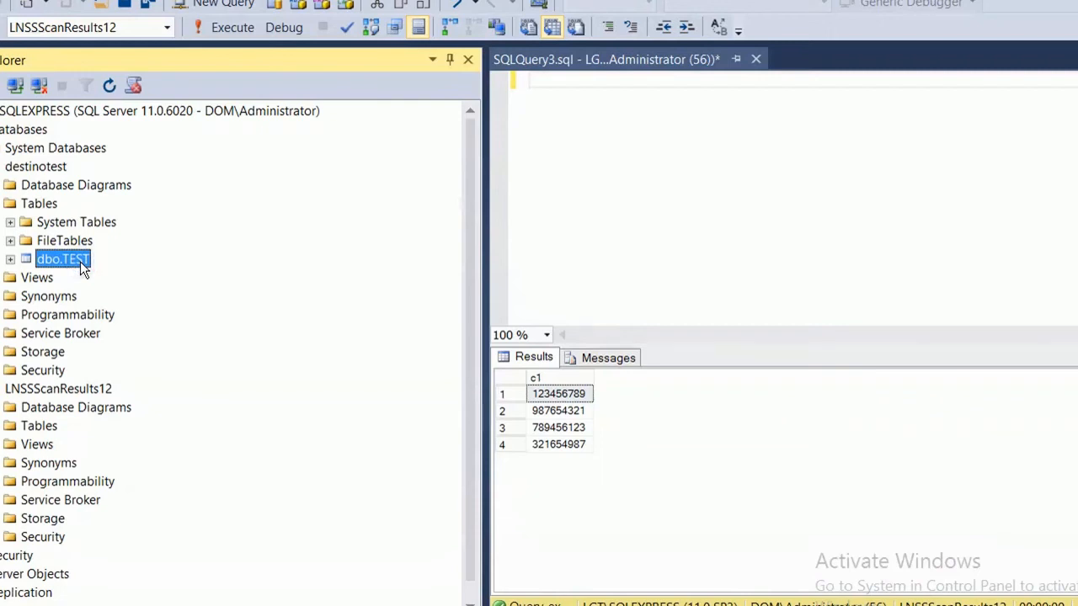
{"action": "left_click", "coordinate": [8, 257]}
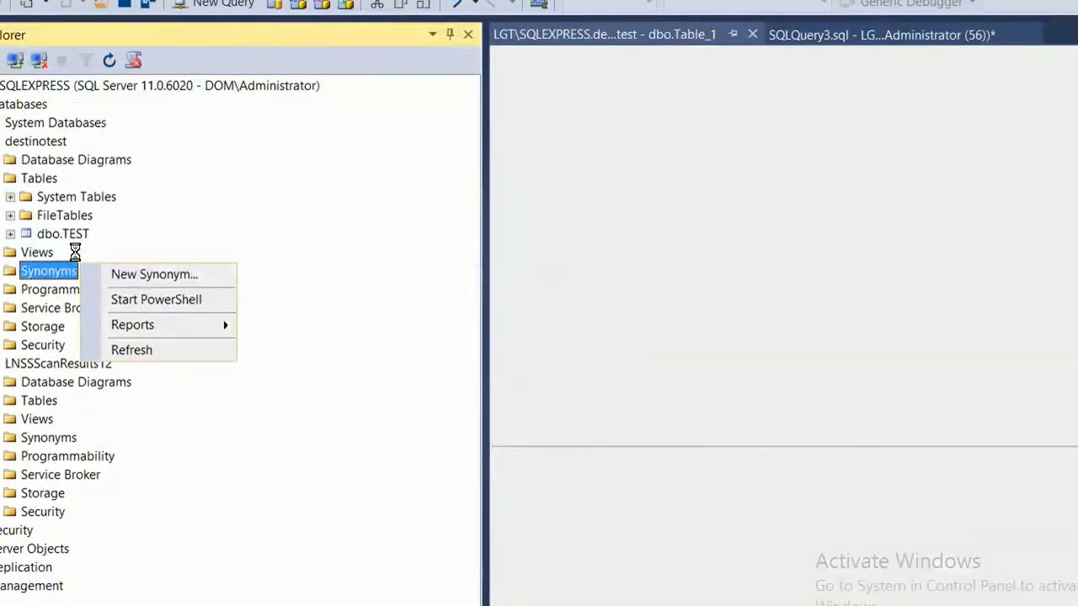
{"action": "left_click", "coordinate": [10, 234]}
{"action": "right_click", "coordinate": [46, 234]}
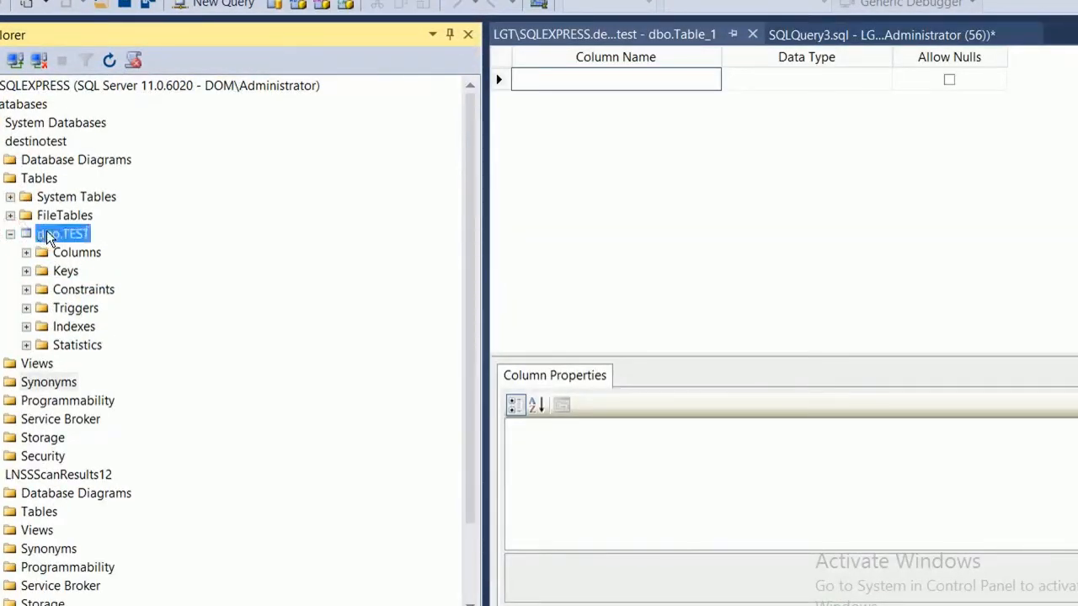
{"action": "left_click", "coordinate": [2, 260]}
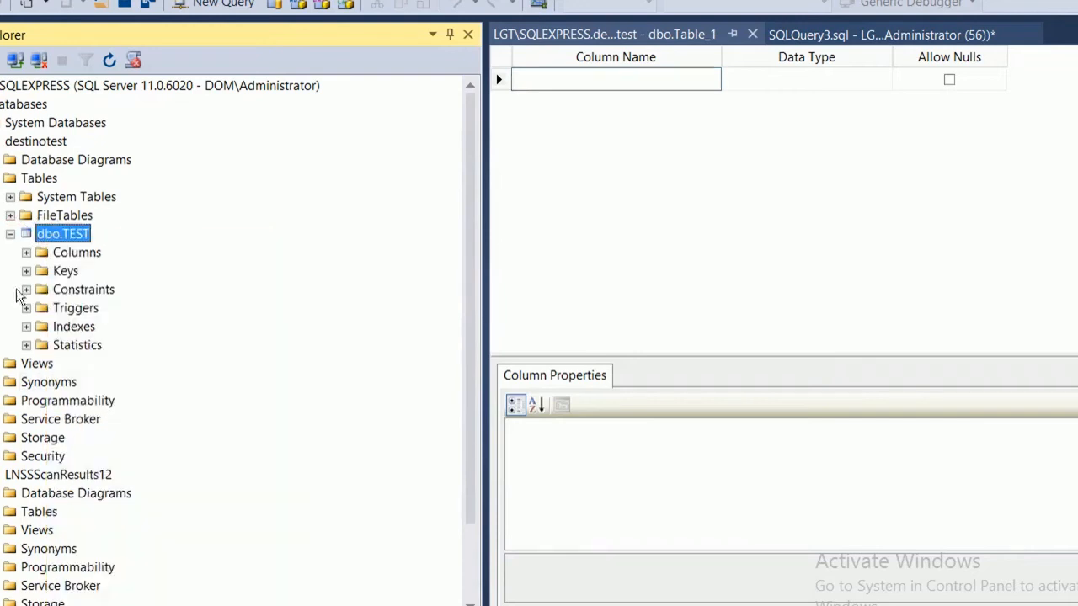
{"action": "right_click", "coordinate": [73, 238]}
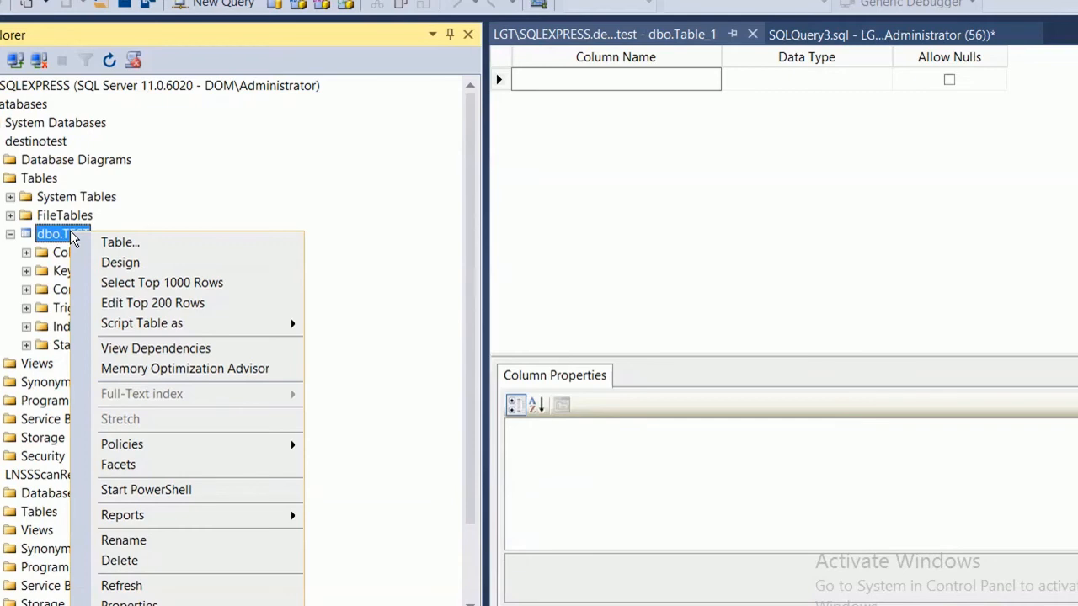
{"action": "left_click", "coordinate": [152, 282]}
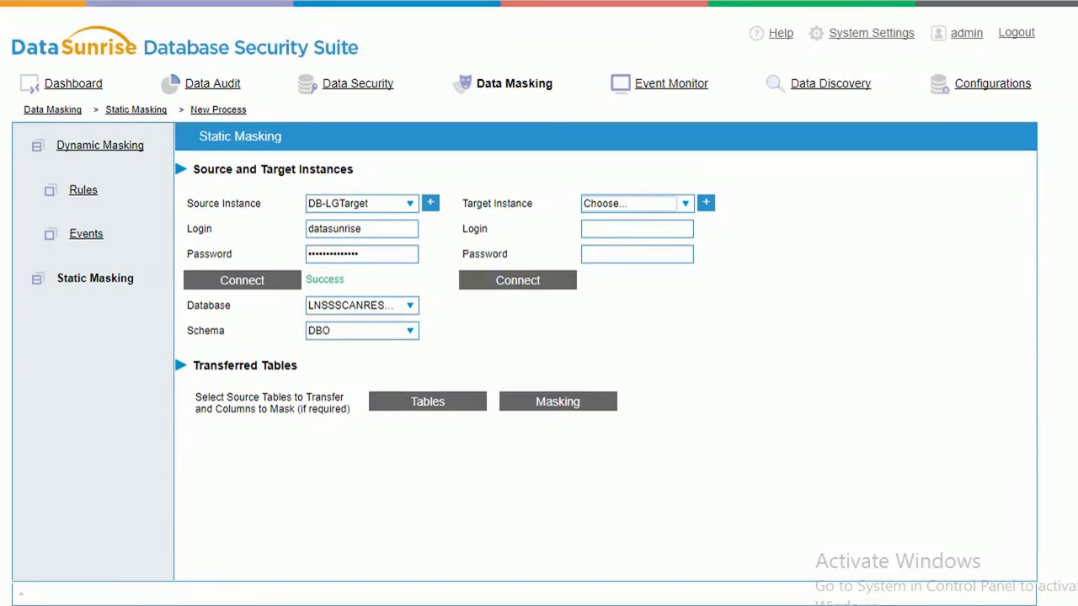
Untick Enable Rule on the obfusc1 masking rule, save it, and return to Security Rules.
{"action": "left_click", "coordinate": [376, 87]}
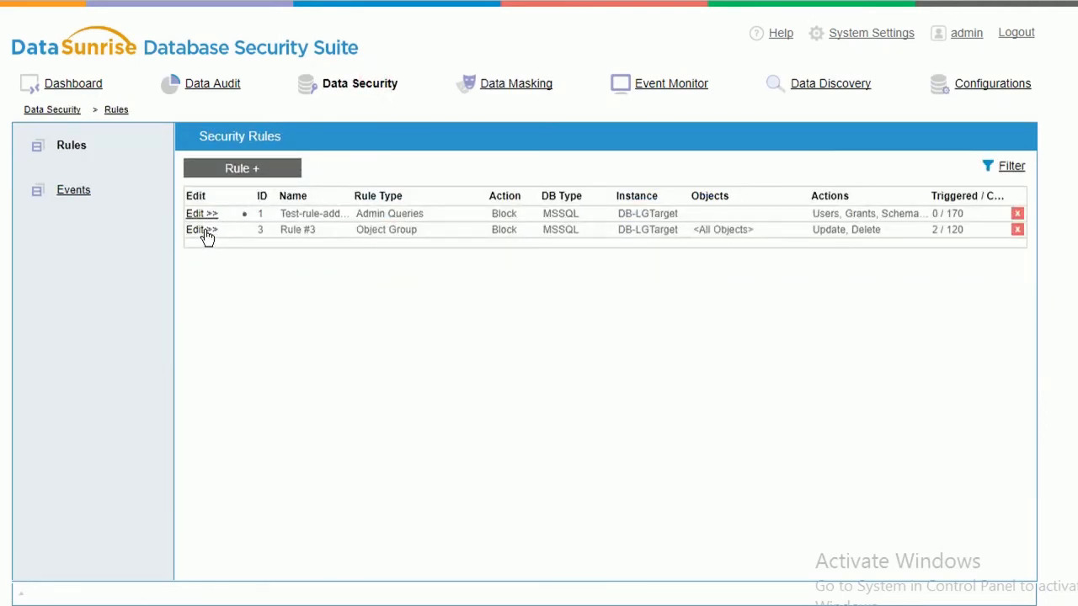
{"action": "left_click", "coordinate": [540, 82]}
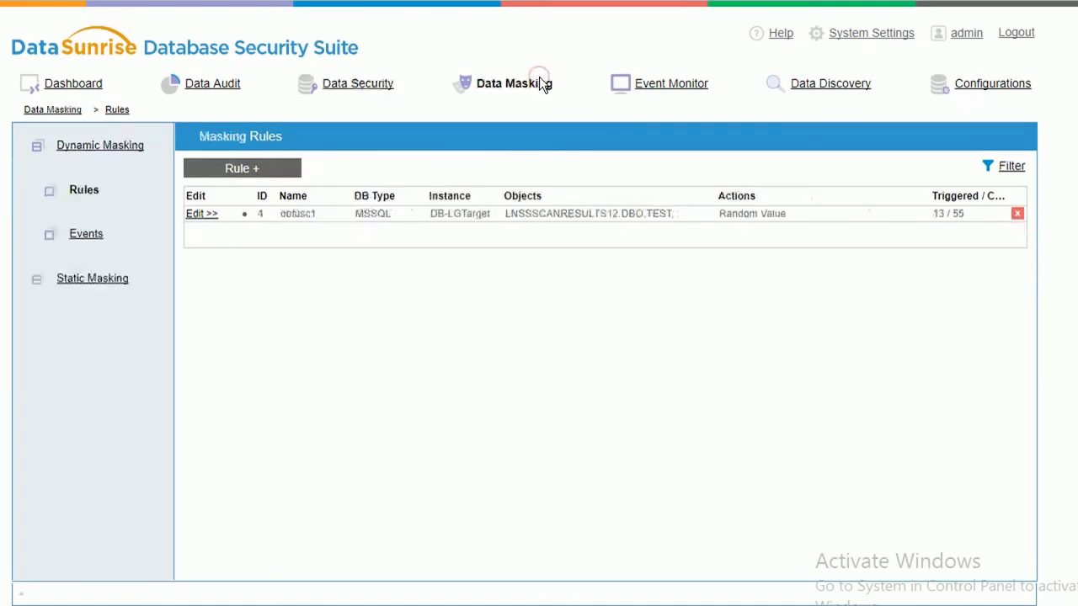
{"action": "left_click", "coordinate": [206, 214]}
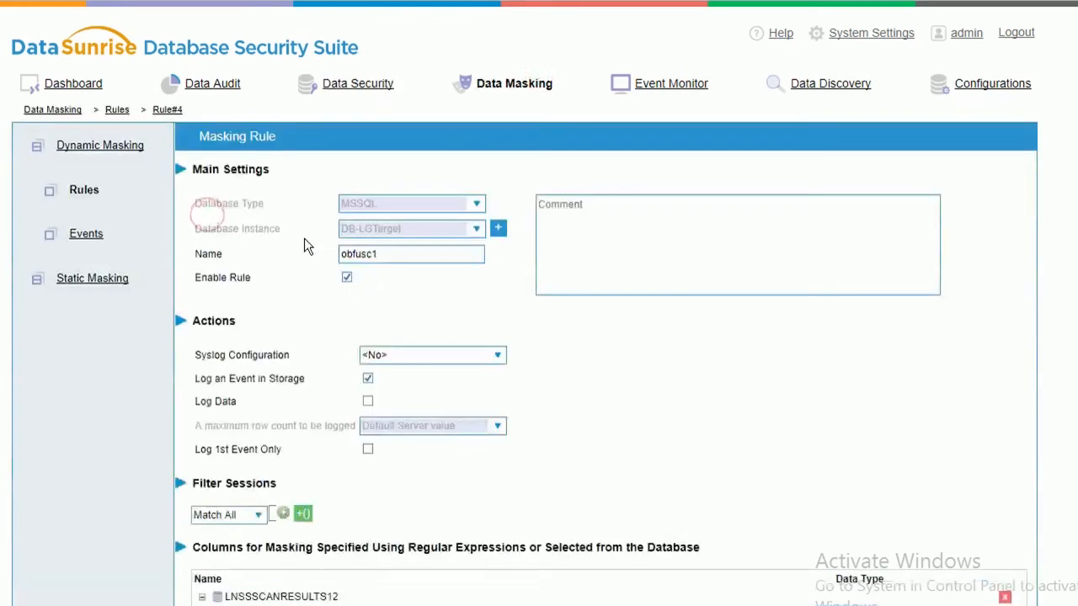
{"action": "left_click", "coordinate": [347, 277]}
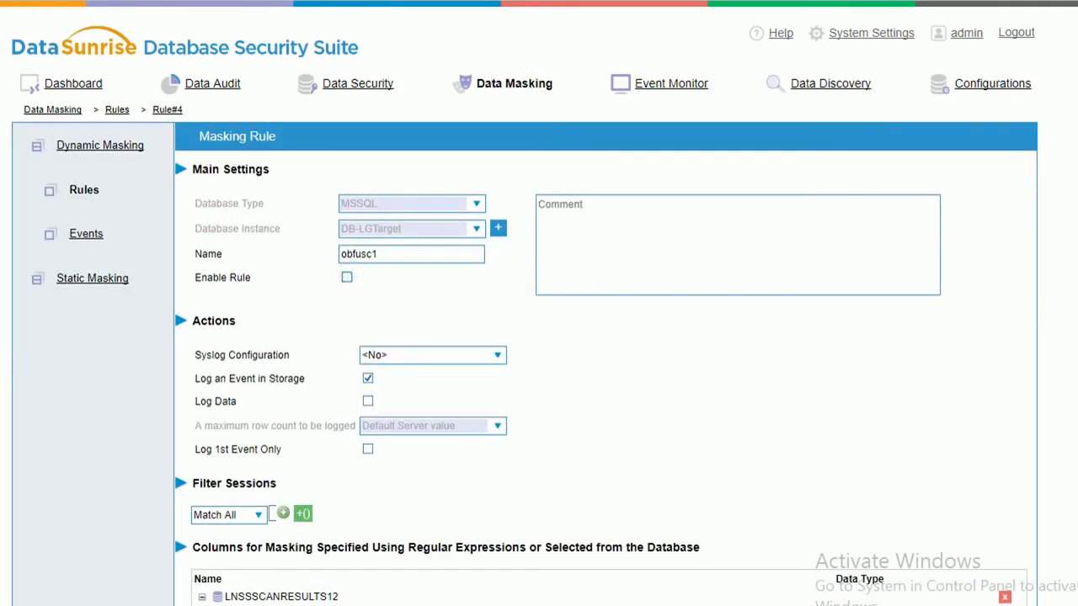
{"action": "scroll", "coordinate": [1060, 344], "scroll_direction": "down", "scroll_amount": 5}
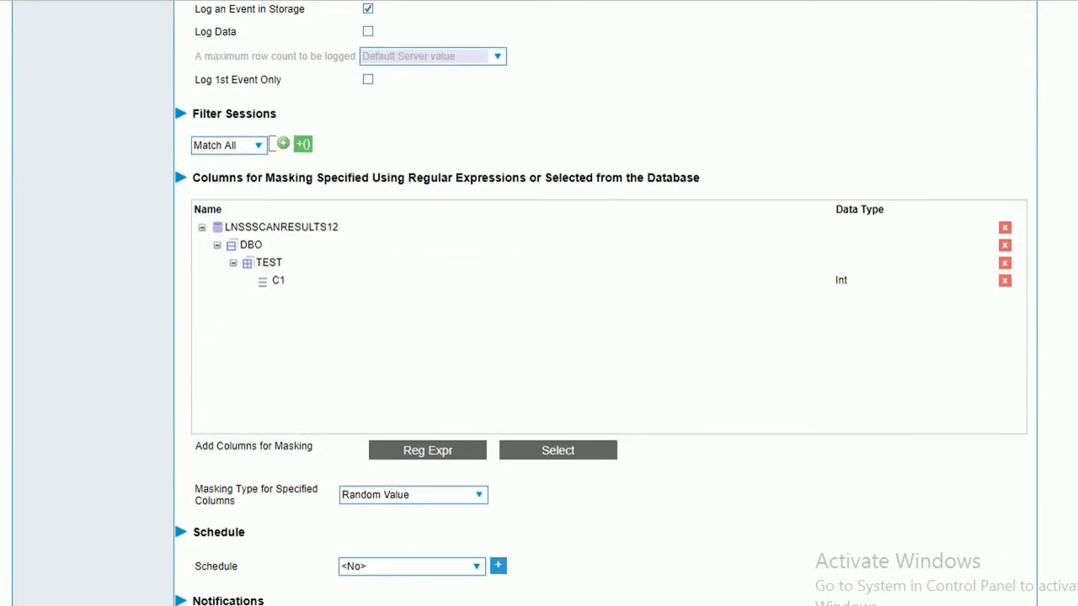
{"action": "scroll", "coordinate": [1059, 343], "scroll_direction": "down", "scroll_amount": 2}
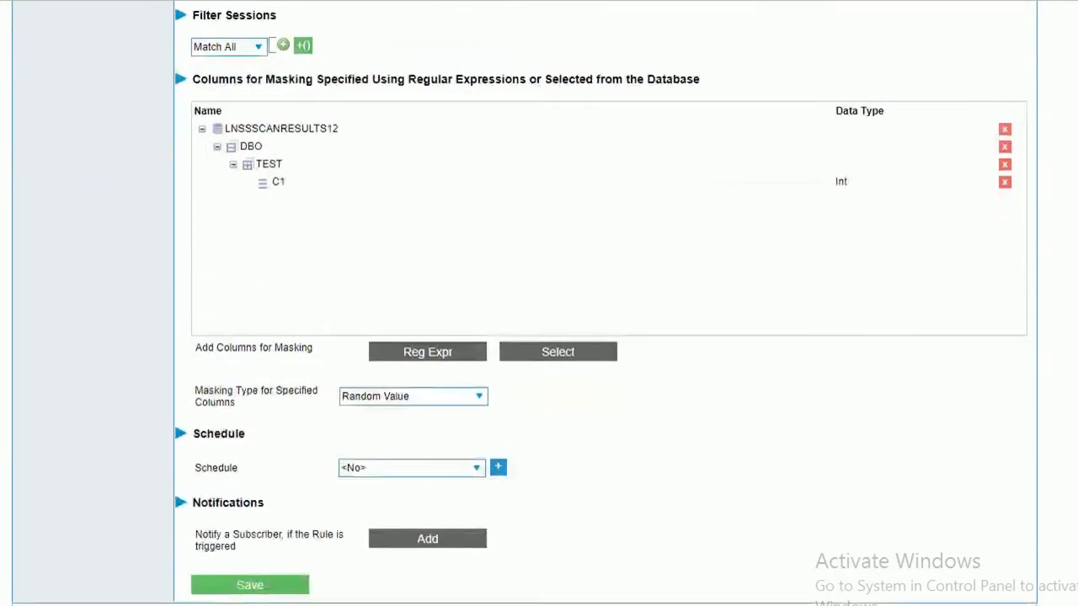
{"action": "left_click", "coordinate": [245, 590]}
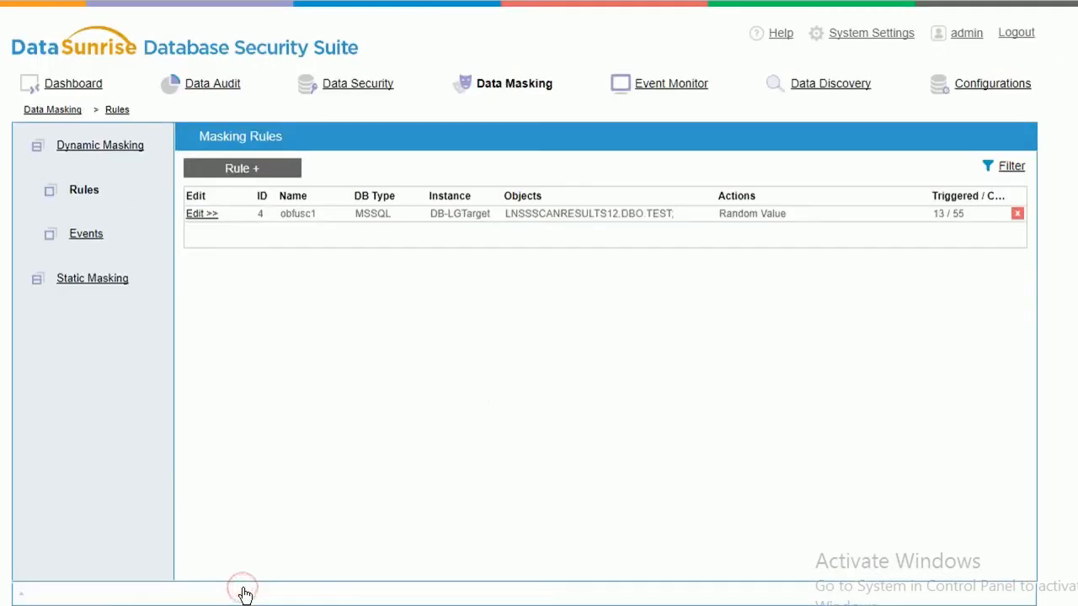
{"action": "left_click", "coordinate": [351, 95]}
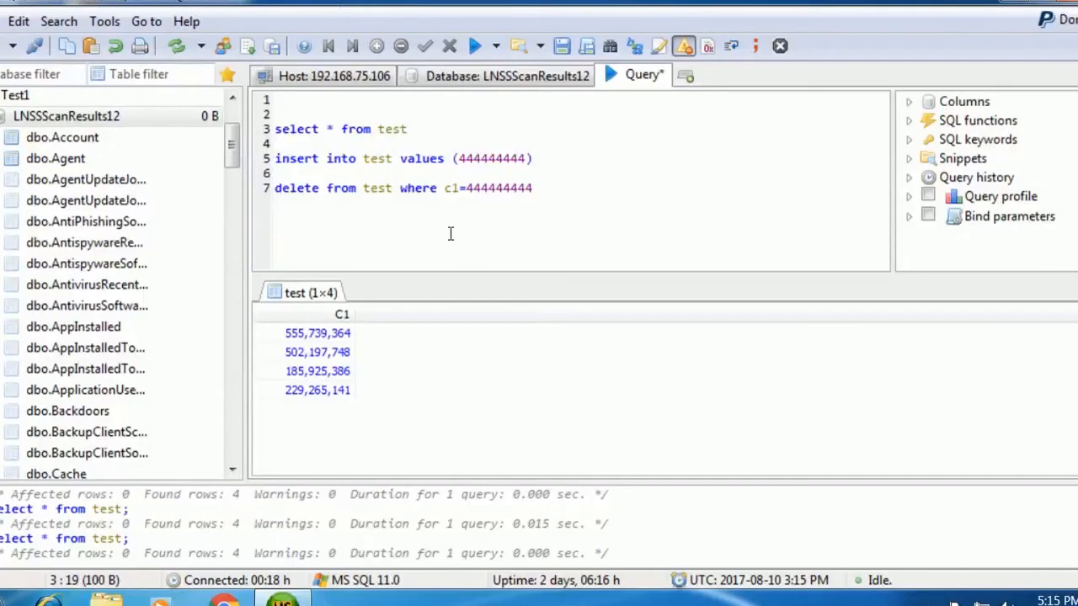
Run 'select * from test' twice via Run Selection, seeing real values, then edit Rule #3.
{"action": "left_click_drag", "start_coordinate": [417, 129], "coordinate": [271, 129]}
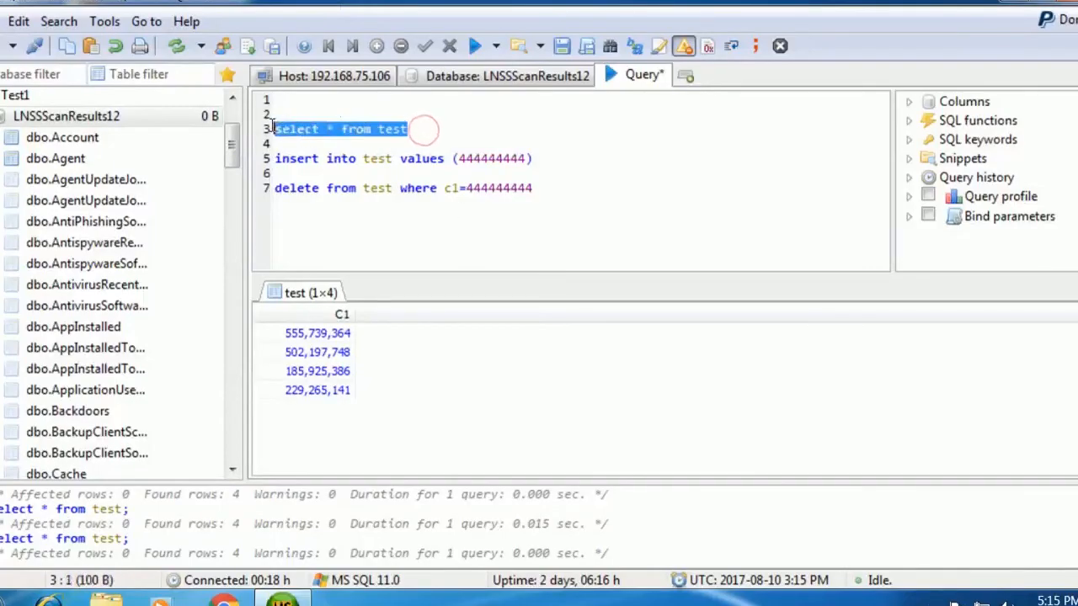
{"action": "left_click", "coordinate": [496, 45]}
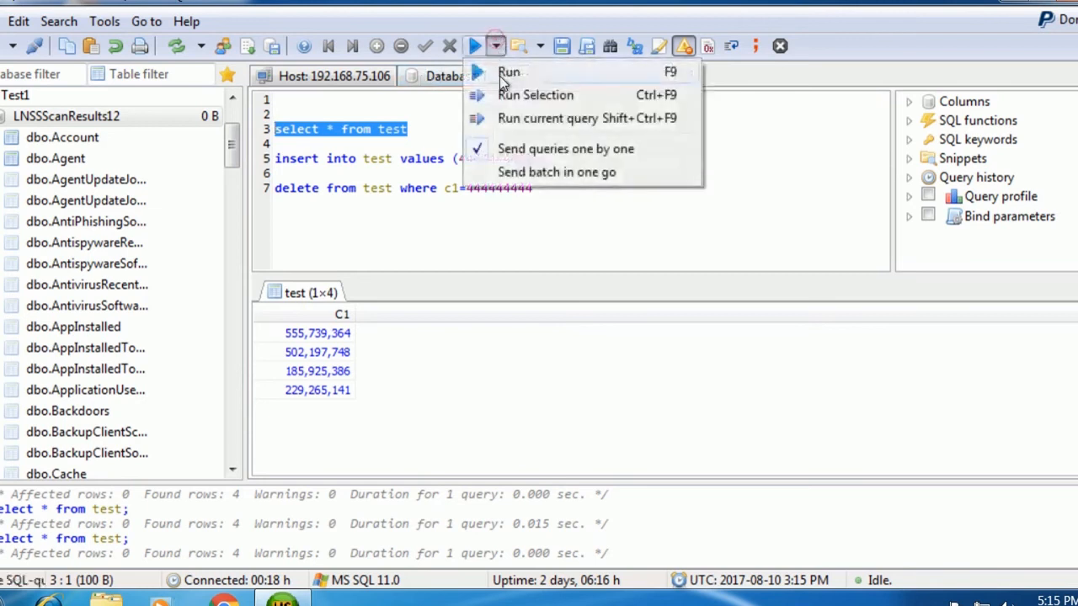
{"action": "left_click", "coordinate": [517, 101]}
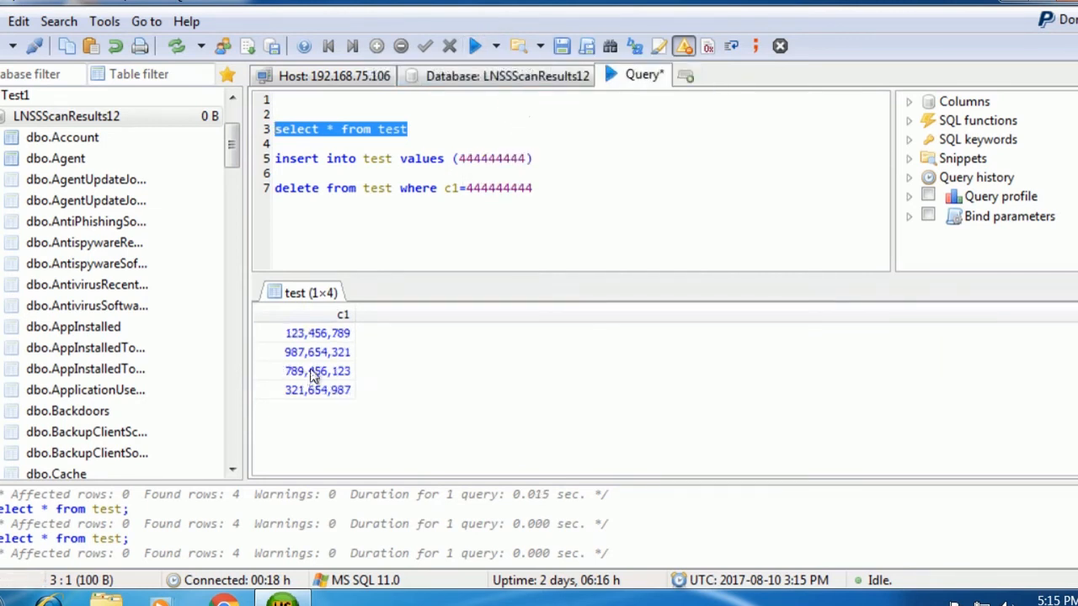
{"action": "left_click", "coordinate": [497, 46]}
{"action": "left_click", "coordinate": [498, 91]}
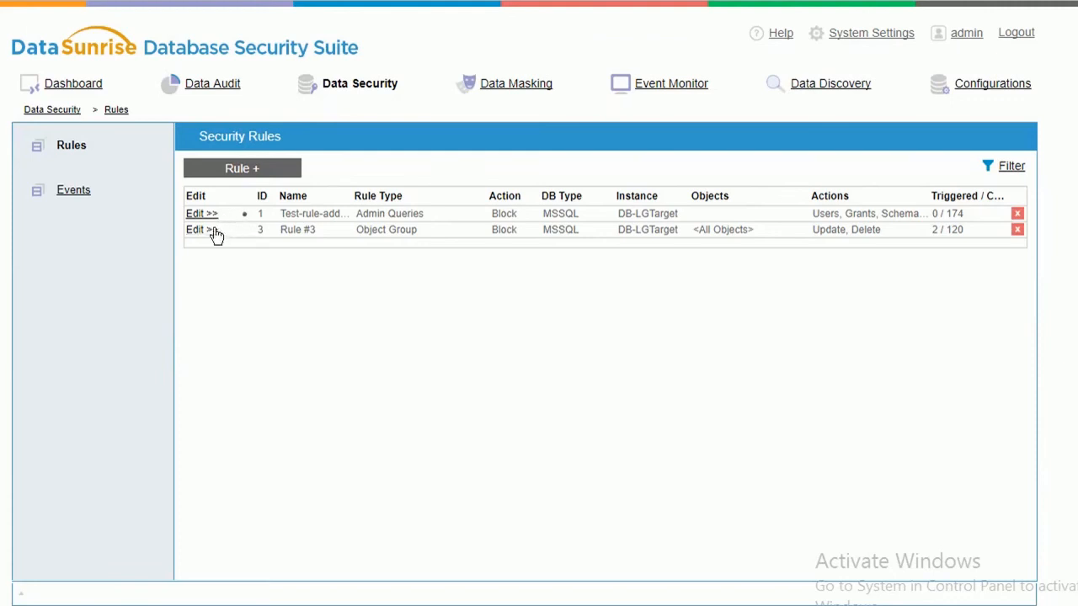
{"action": "left_click", "coordinate": [214, 232]}
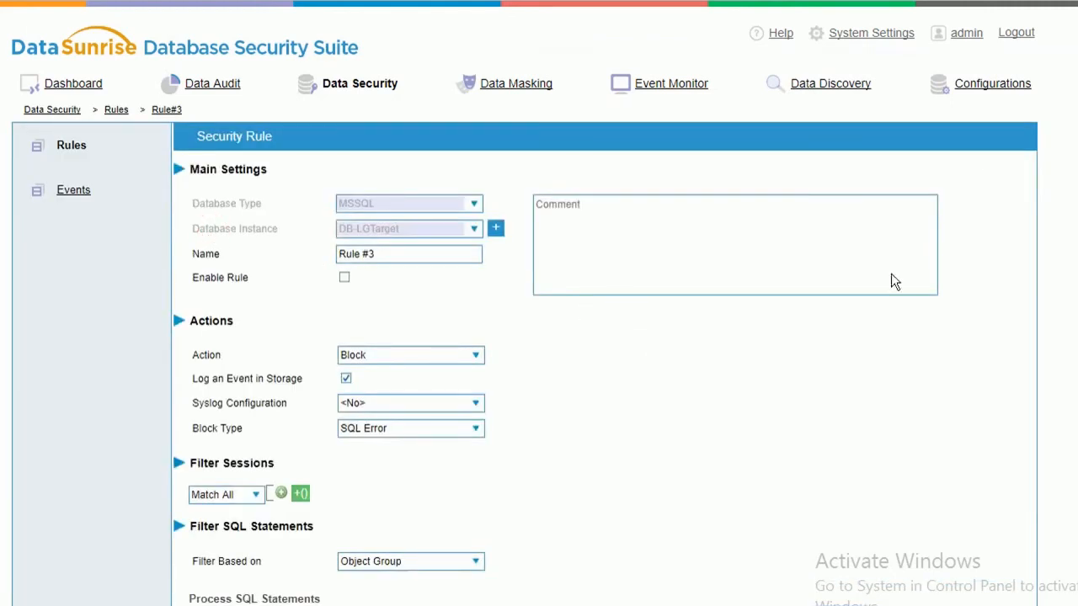
Tick Enable Rule on Rule #3, which blocks Update and Delete, and save it.
{"action": "scroll", "coordinate": [539, 336], "scroll_direction": "down", "scroll_amount": 3}
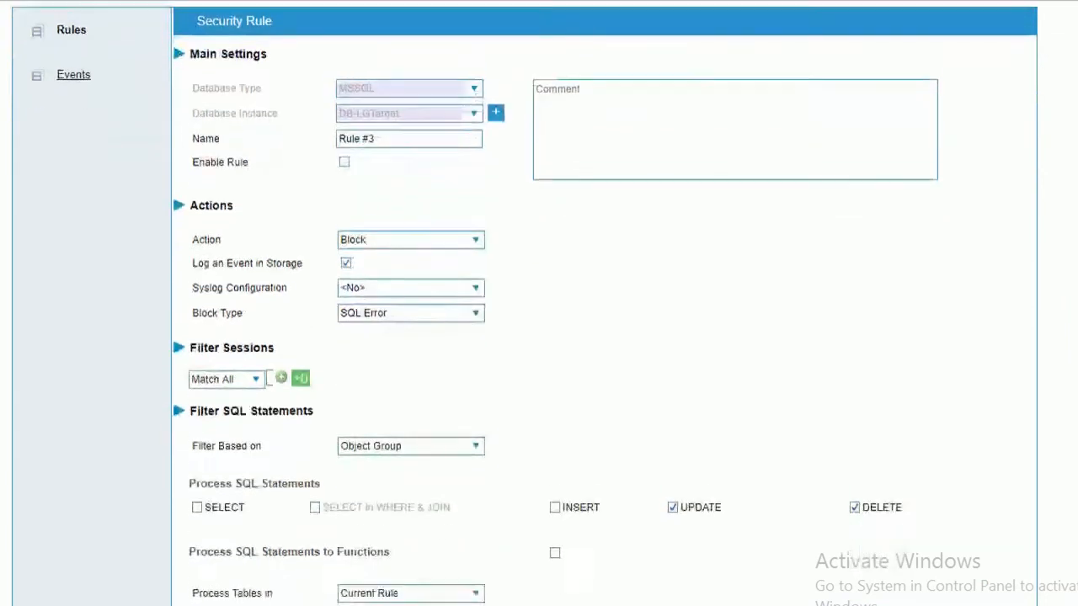
{"action": "scroll", "coordinate": [539, 337], "scroll_direction": "down", "scroll_amount": 1}
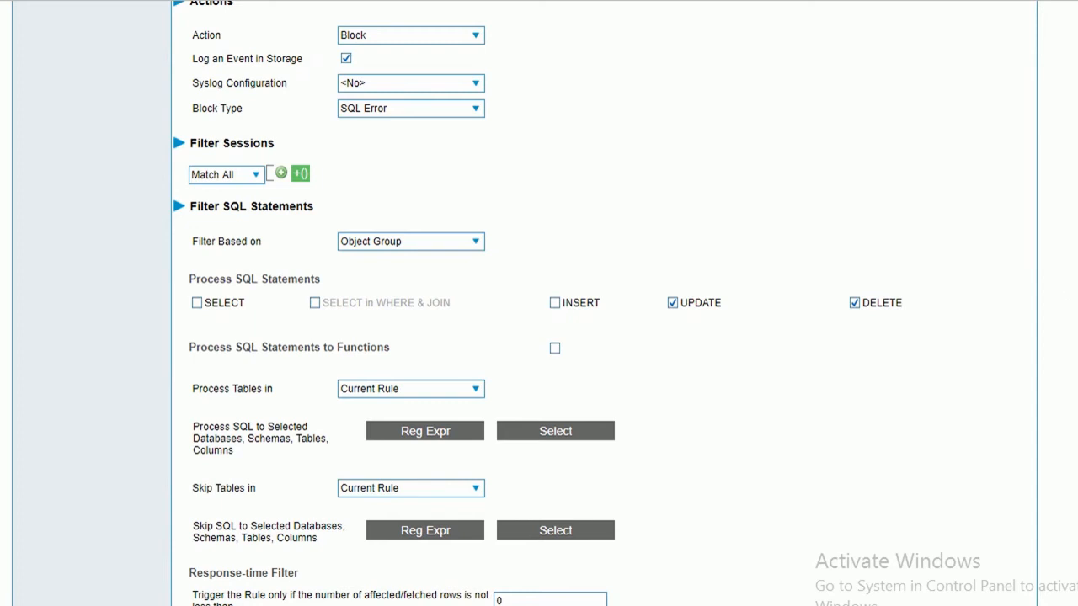
{"action": "scroll", "coordinate": [378, 135], "scroll_direction": "up", "scroll_amount": 3}
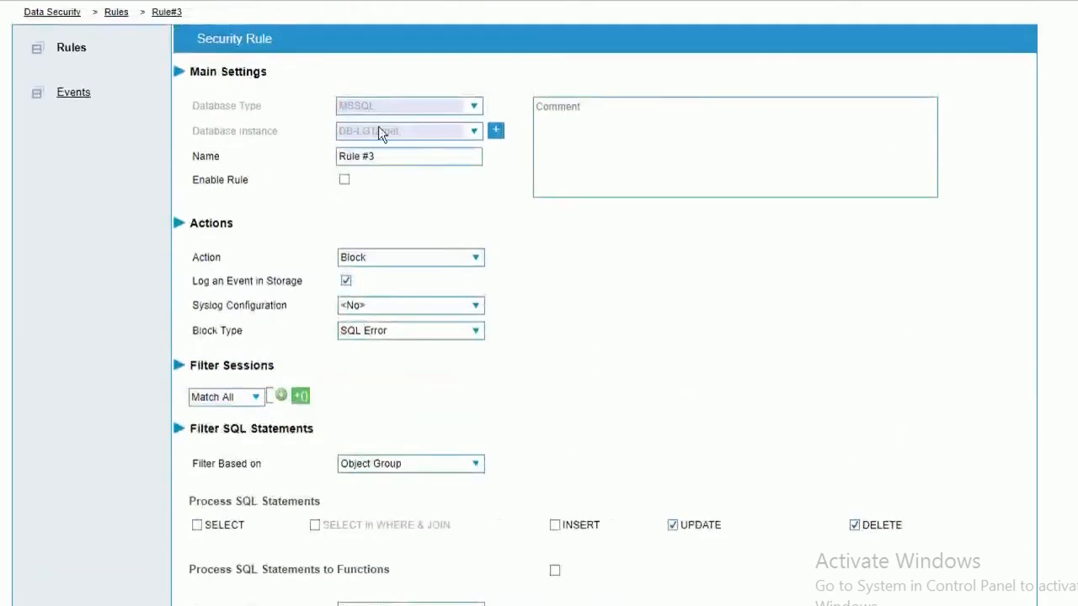
{"action": "left_click", "coordinate": [345, 179]}
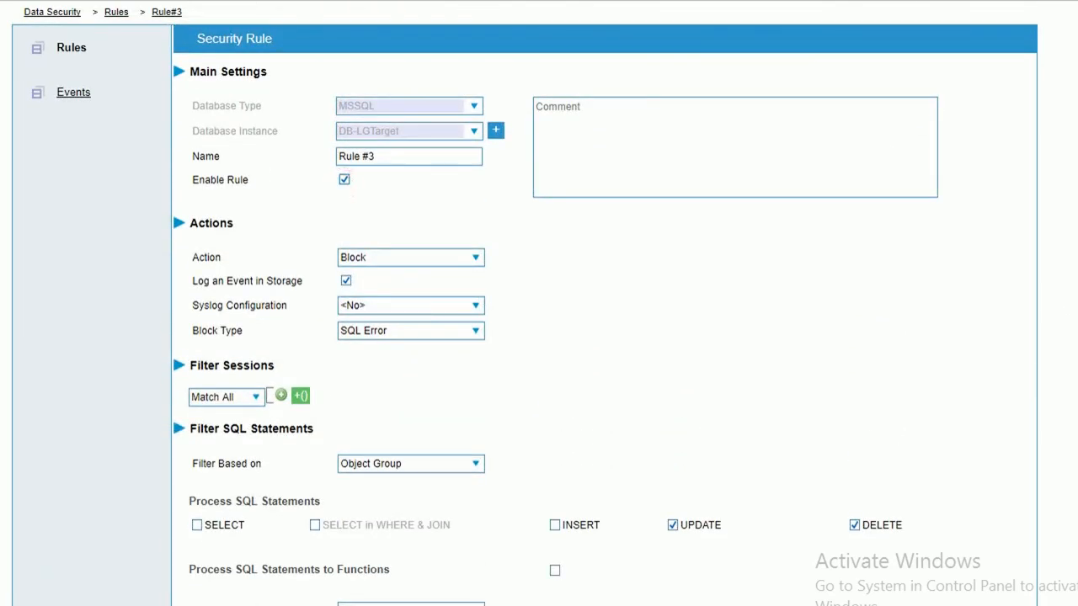
{"action": "scroll", "coordinate": [344, 184], "scroll_direction": "down", "scroll_amount": 3}
{"action": "scroll", "coordinate": [539, 303], "scroll_direction": "down", "scroll_amount": 1}
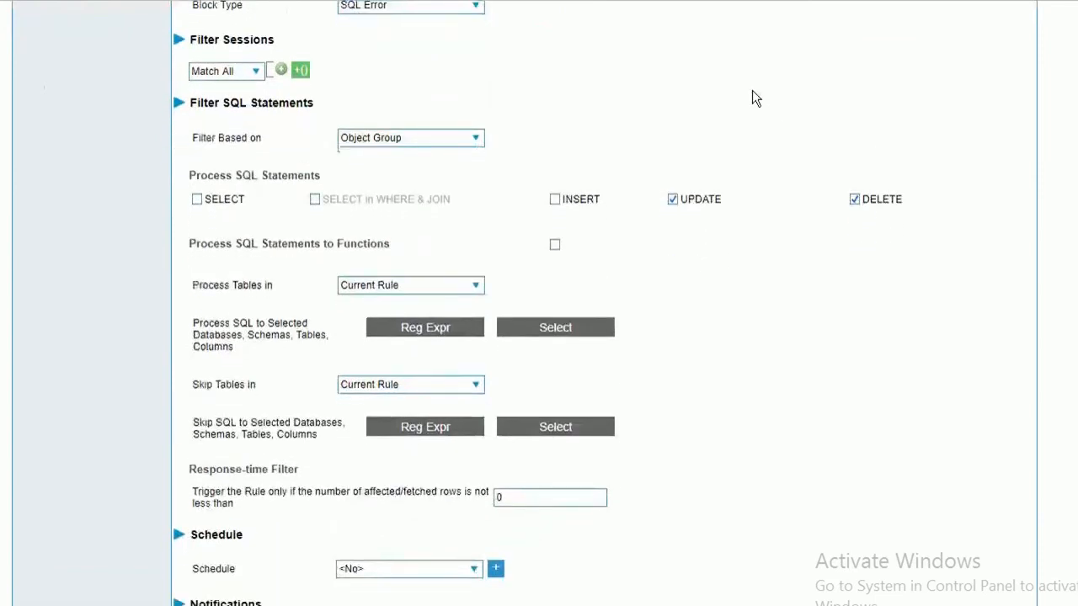
{"action": "scroll", "coordinate": [207, 476], "scroll_direction": "down", "scroll_amount": 1}
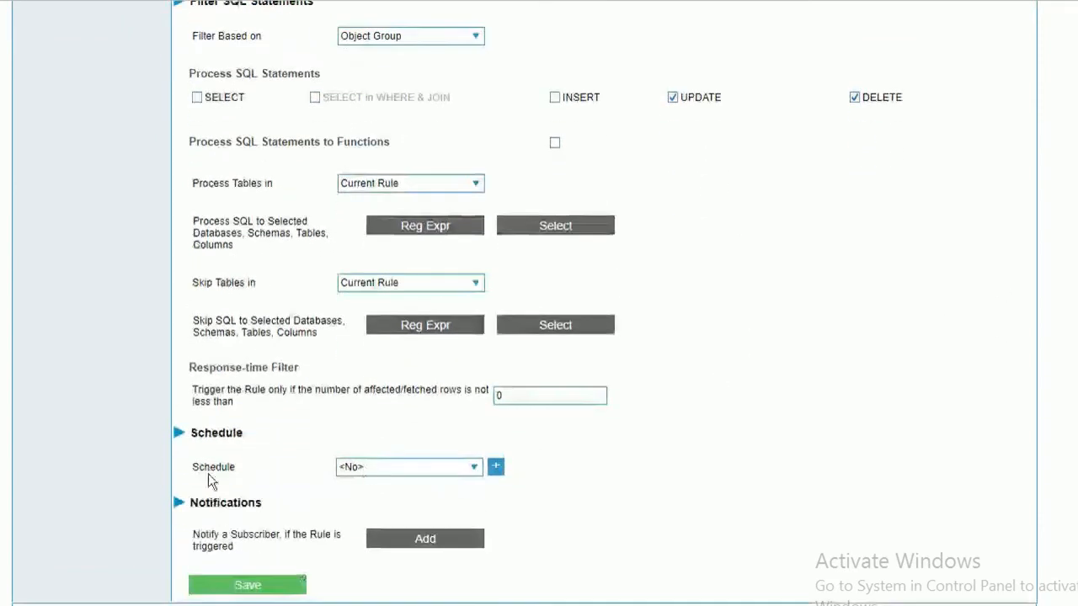
{"action": "left_click", "coordinate": [280, 586]}
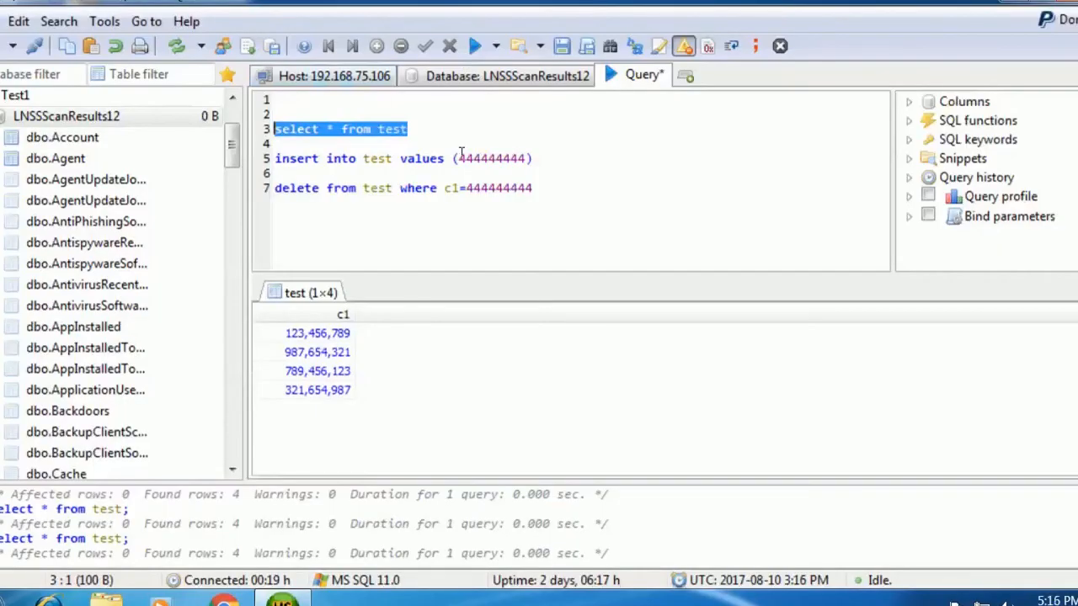
Change the DELETE statement's condition on line 7 to c1=123456789.
{"action": "left_click_drag", "start_coordinate": [552, 191], "coordinate": [276, 187]}
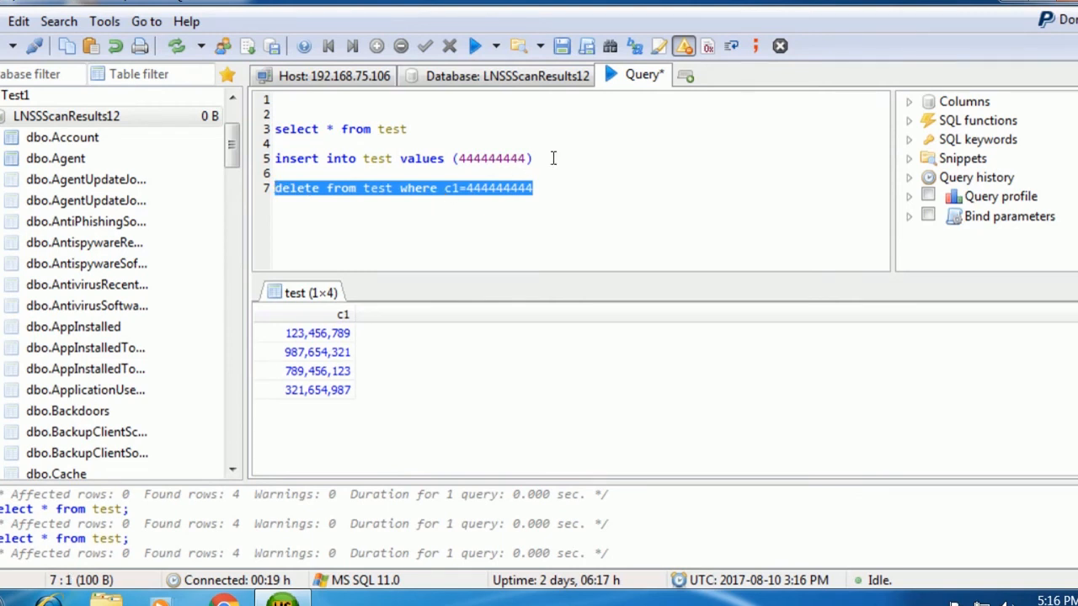
{"action": "left_click_drag", "start_coordinate": [552, 158], "coordinate": [328, 166]}
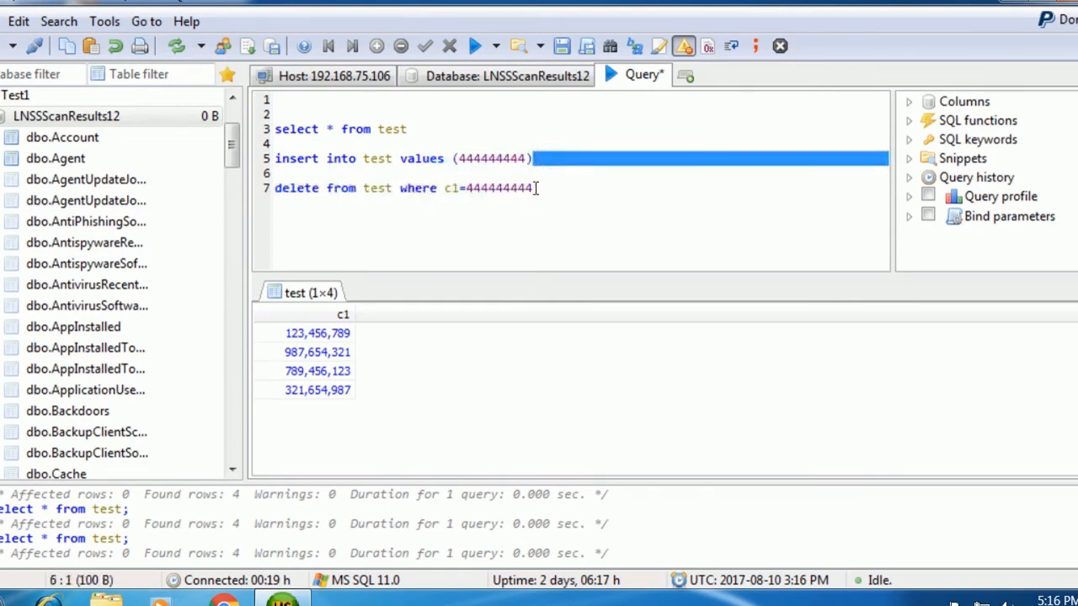
{"action": "left_click_drag", "start_coordinate": [532, 191], "coordinate": [278, 173]}
{"action": "left_click", "coordinate": [549, 159]}
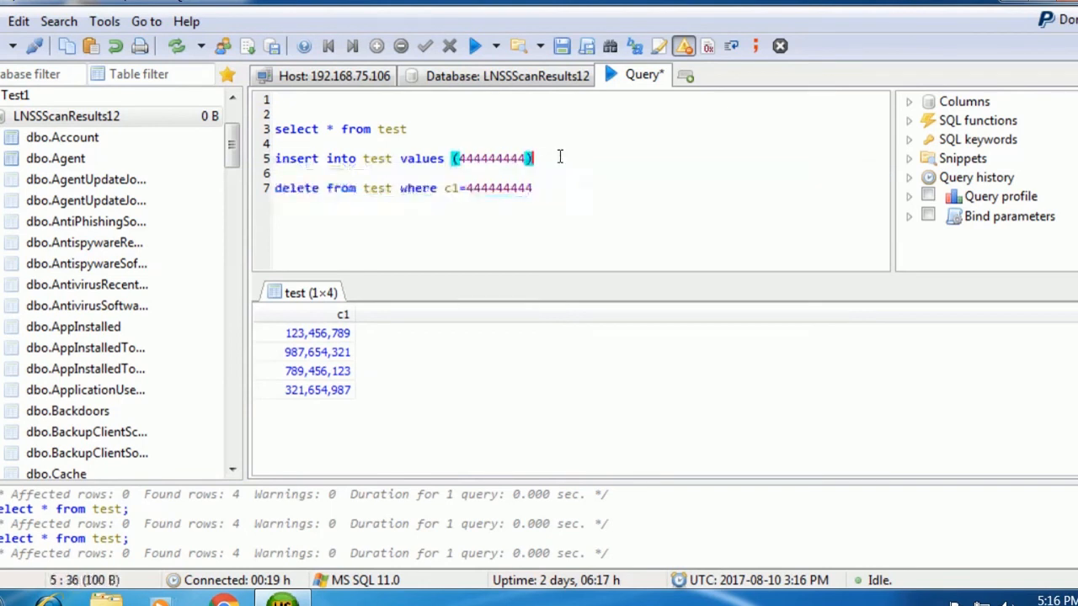
{"action": "left_click_drag", "start_coordinate": [548, 158], "coordinate": [503, 189]}
{"action": "left_click", "coordinate": [536, 191]}
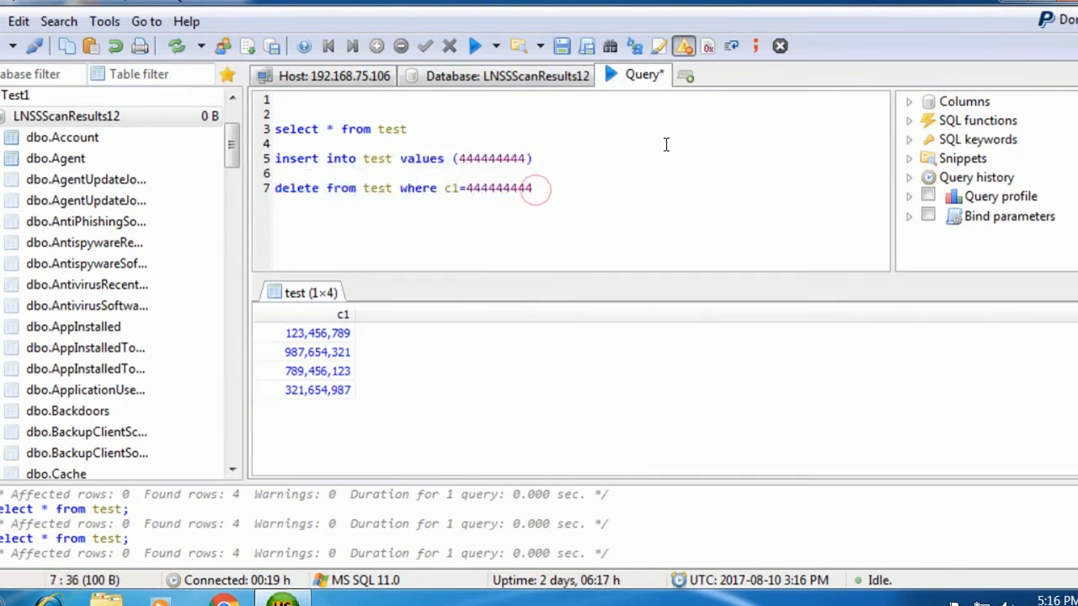
{"action": "key", "text": "BackSpace"}
{"action": "key", "text": "BackSpace"}
{"action": "key", "text": "BackSpace"}
{"action": "key", "text": "BackSpace"}
{"action": "key", "text": "BackSpace"}
{"action": "key", "text": "BackSpace"}
{"action": "key", "text": "BackSpace"}
{"action": "key", "text": "BackSpace"}
{"action": "key", "text": "BackSpace"}
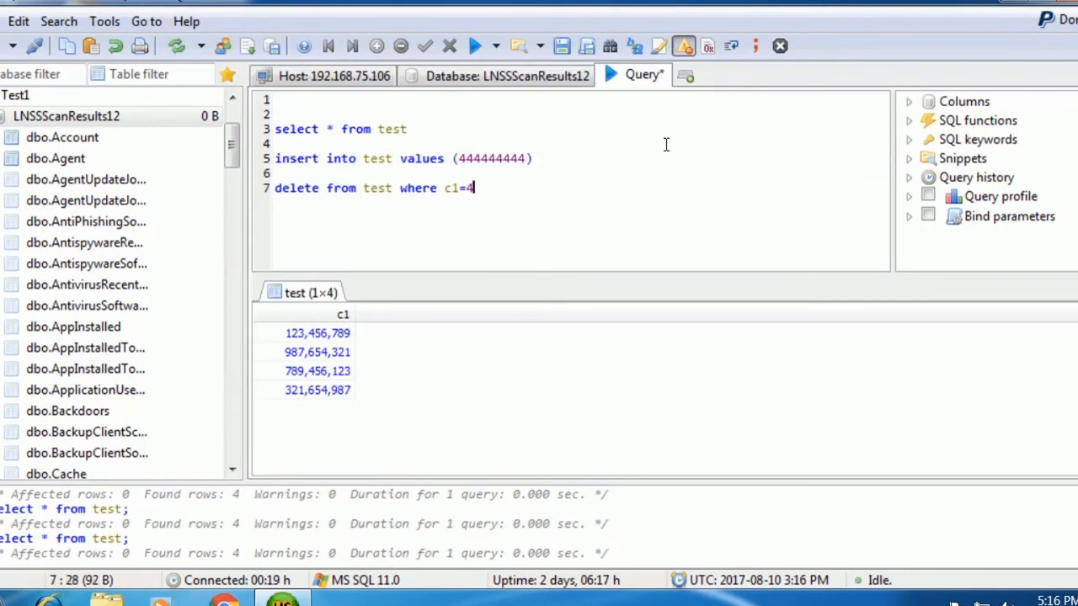
{"action": "type", "text": "123456789"}
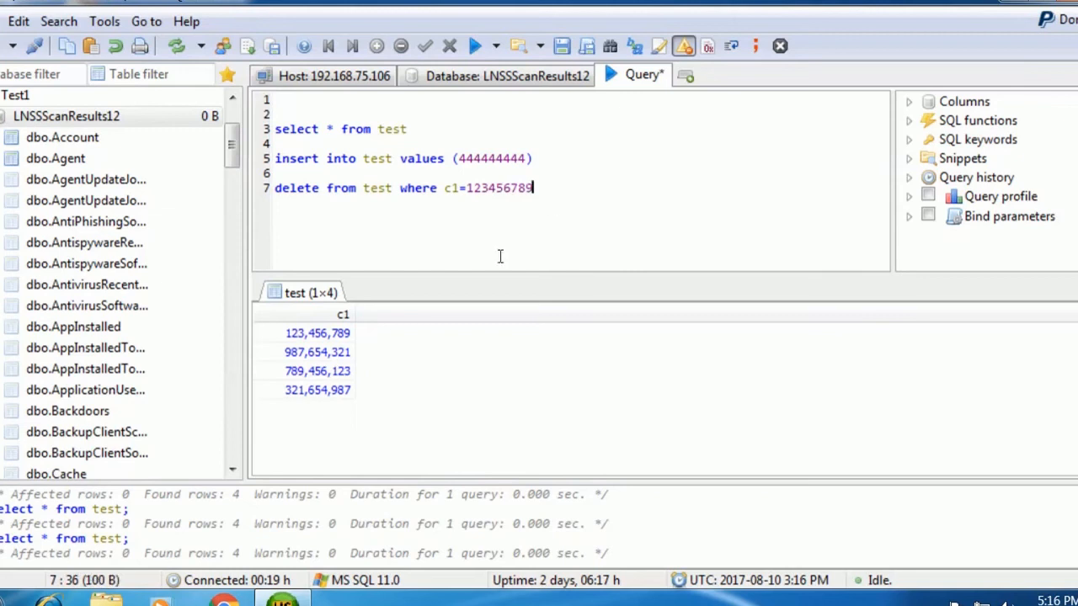
{"action": "left_click", "coordinate": [327, 332]}
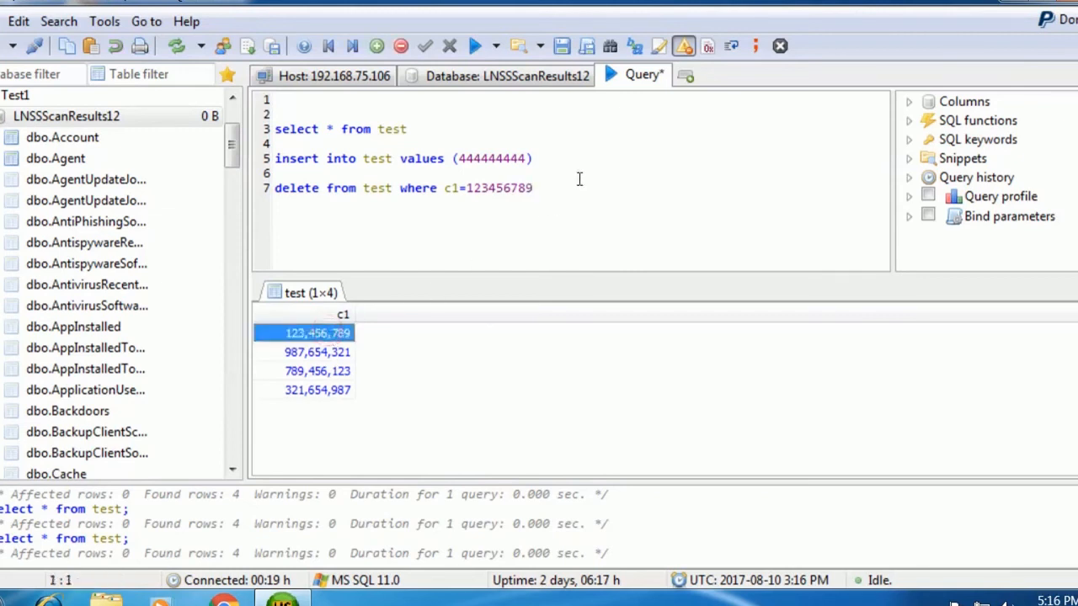
Run only the DELETE statement and dismiss the 'SQL Error (50000): The query is blocked' message.
{"action": "left_click_drag", "start_coordinate": [539, 189], "coordinate": [237, 215]}
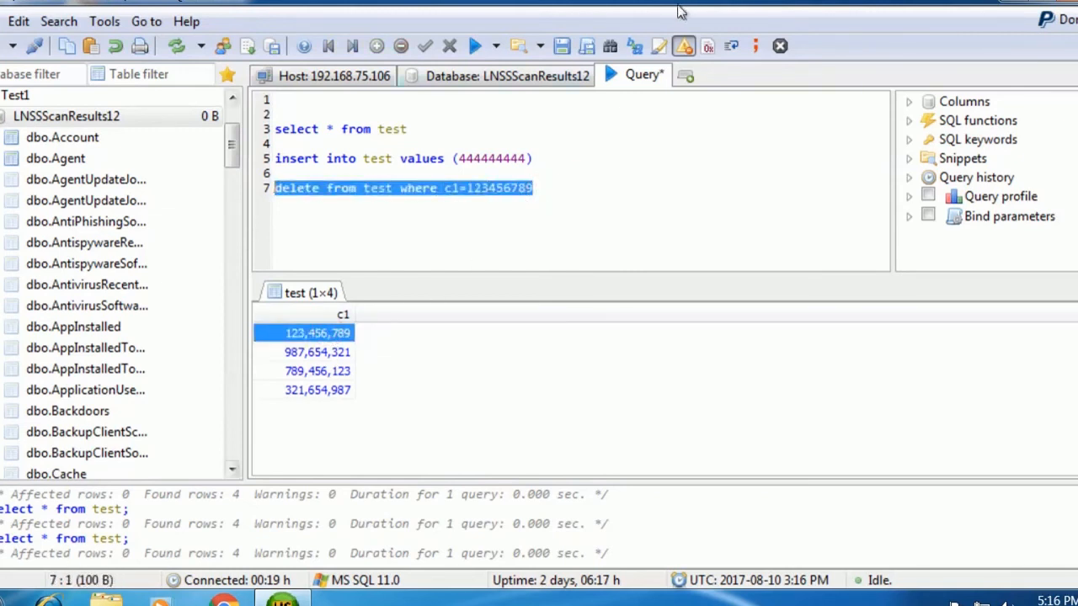
{"action": "left_click", "coordinate": [497, 46]}
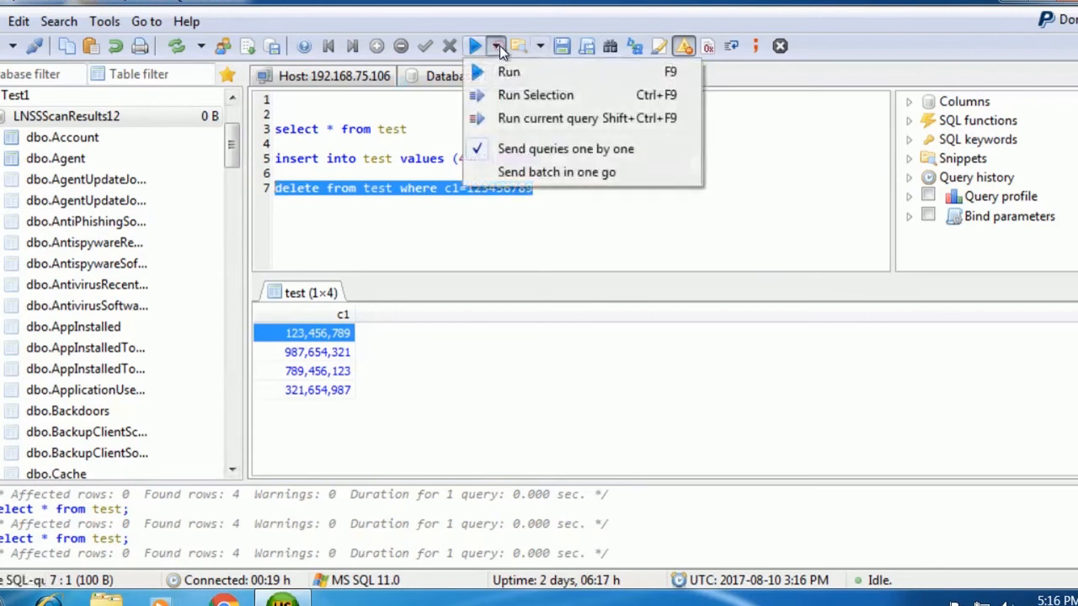
{"action": "left_click", "coordinate": [510, 95]}
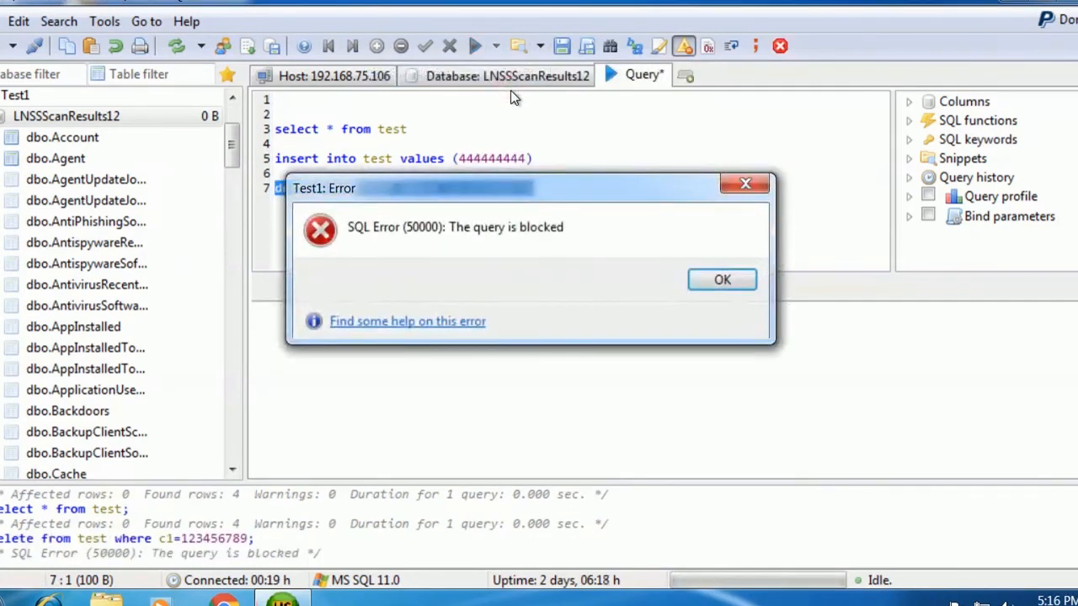
{"action": "left_click", "coordinate": [716, 280]}
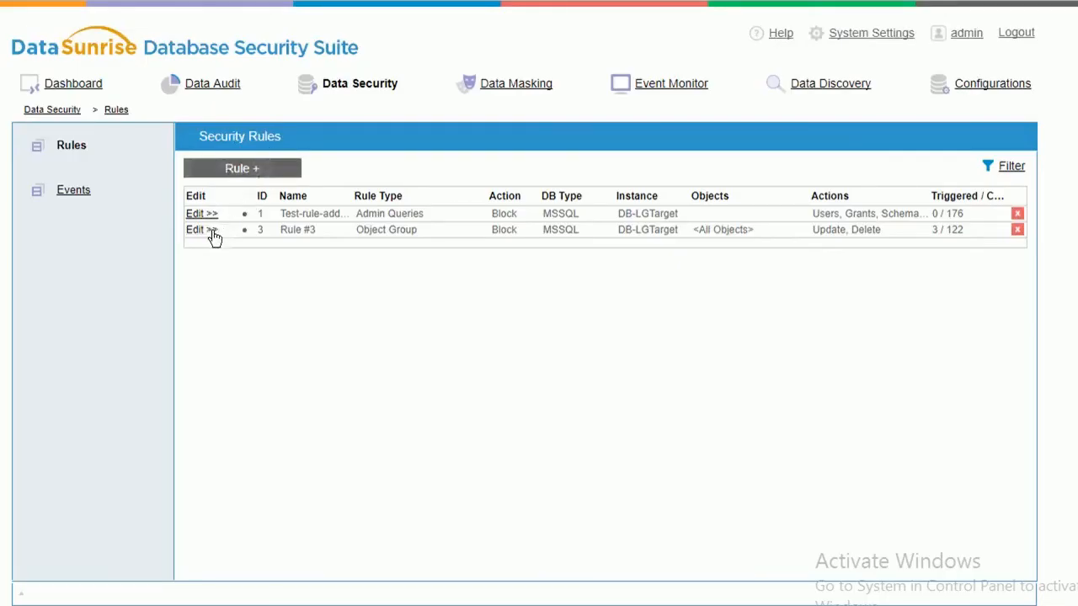
{"action": "left_click", "coordinate": [86, 188]}
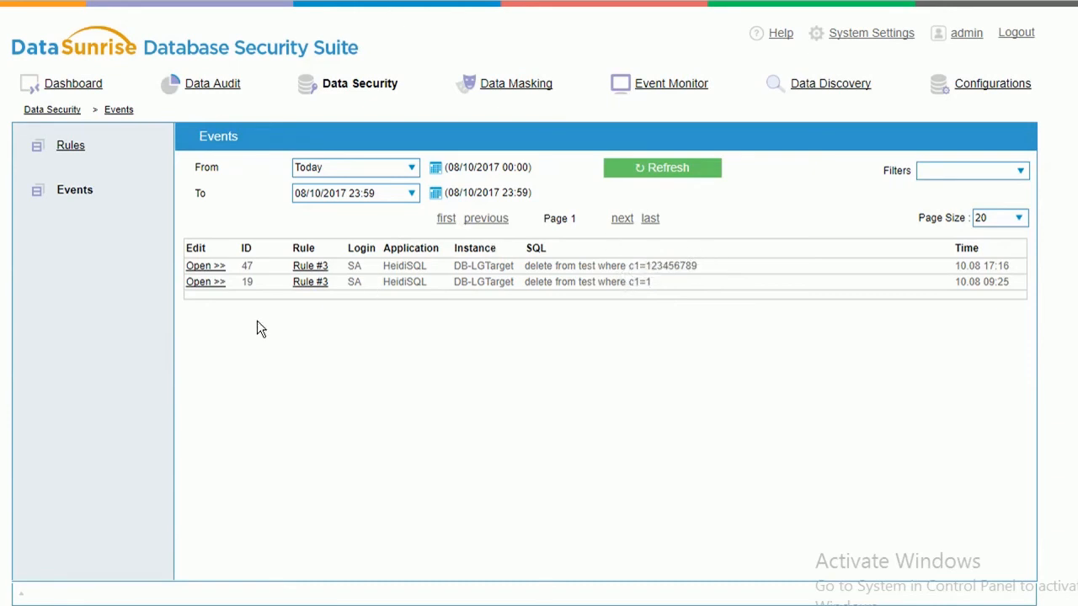
{"action": "left_click", "coordinate": [77, 147]}
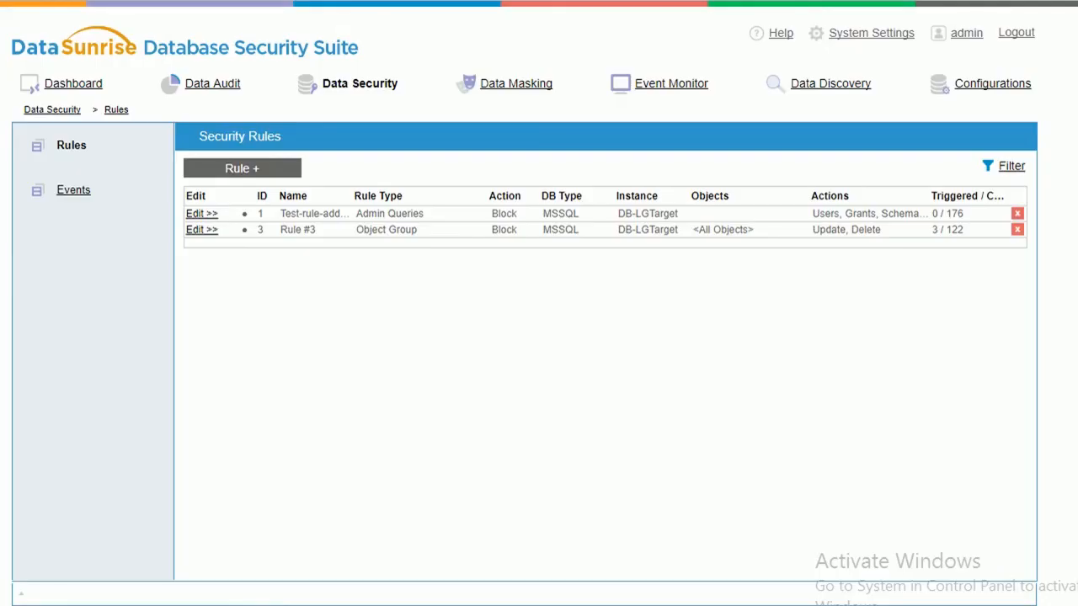
Tick SELECT under Process SQL Statements in Rule #3 and save the rule.
{"action": "left_click", "coordinate": [208, 231]}
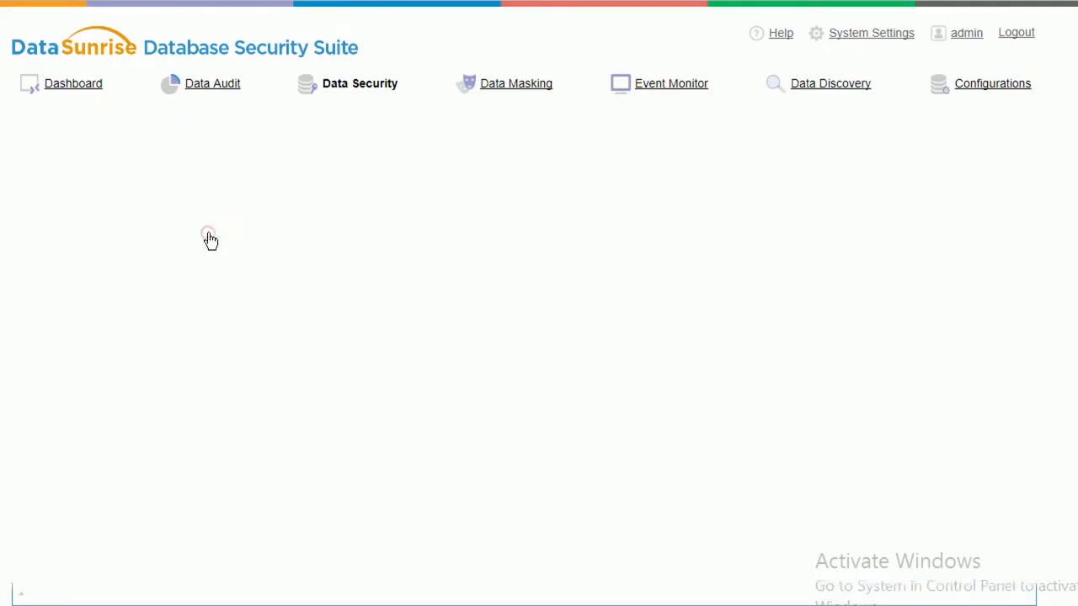
{"action": "scroll", "coordinate": [805, 340], "scroll_direction": "down", "scroll_amount": 4}
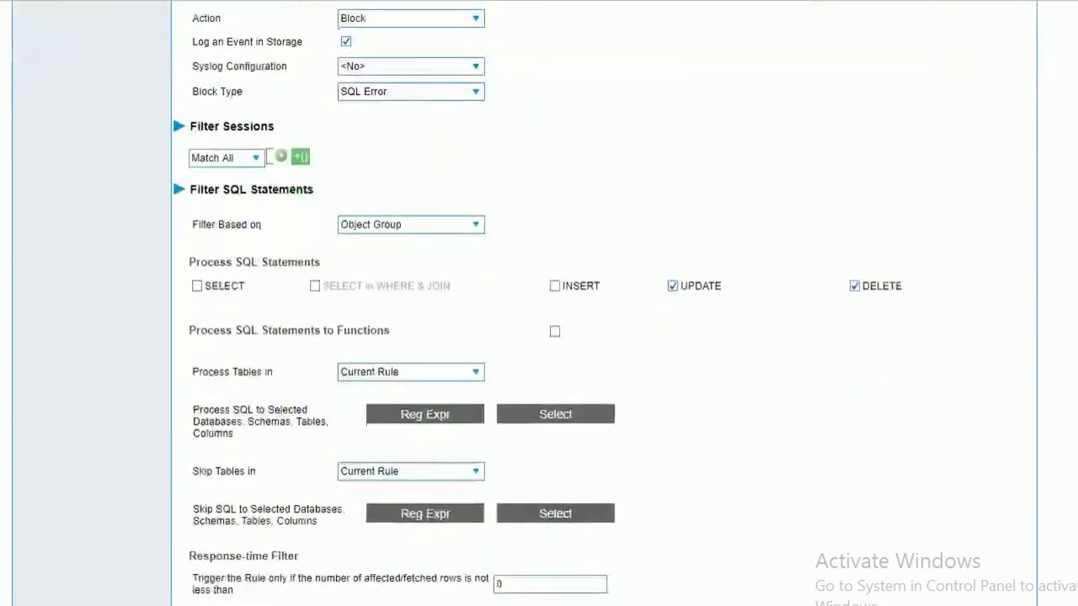
{"action": "left_click", "coordinate": [211, 289]}
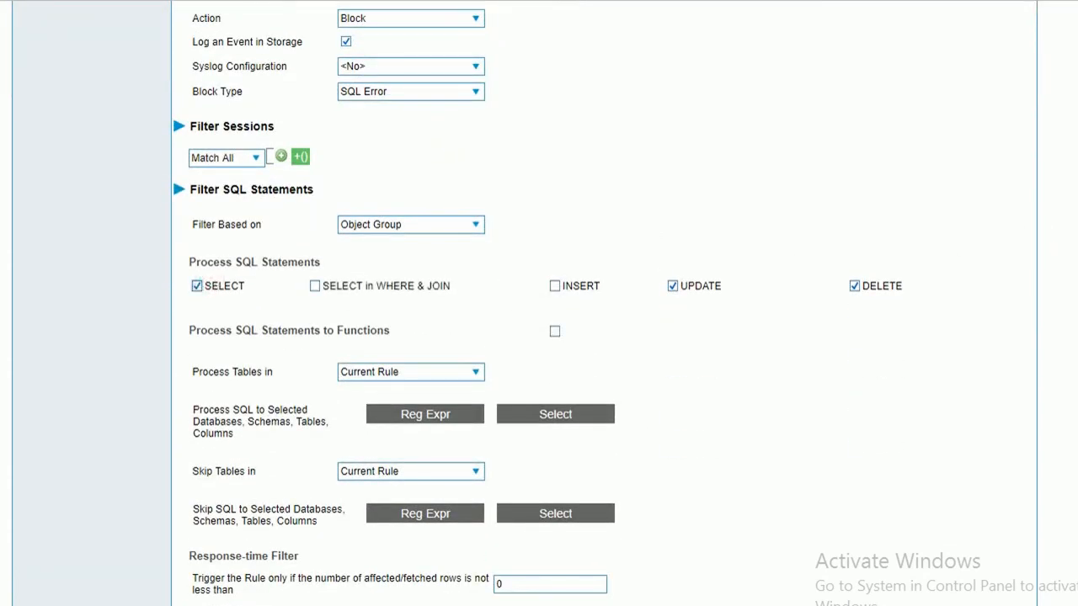
{"action": "scroll", "coordinate": [1058, 253], "scroll_direction": "down", "scroll_amount": 1}
{"action": "scroll", "coordinate": [604, 303], "scroll_direction": "down", "scroll_amount": 1}
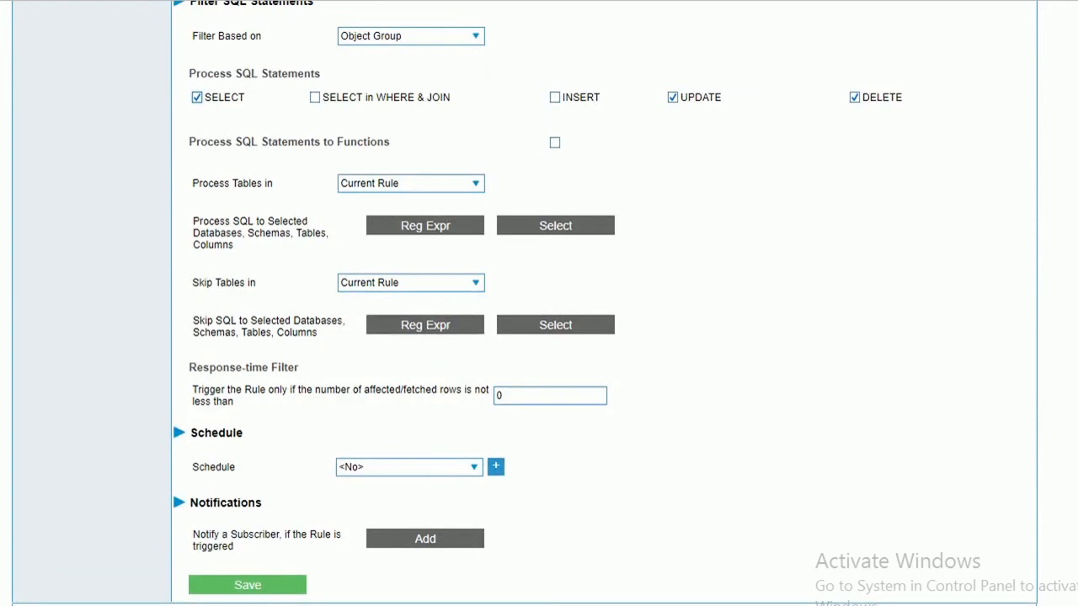
{"action": "left_click", "coordinate": [235, 588]}
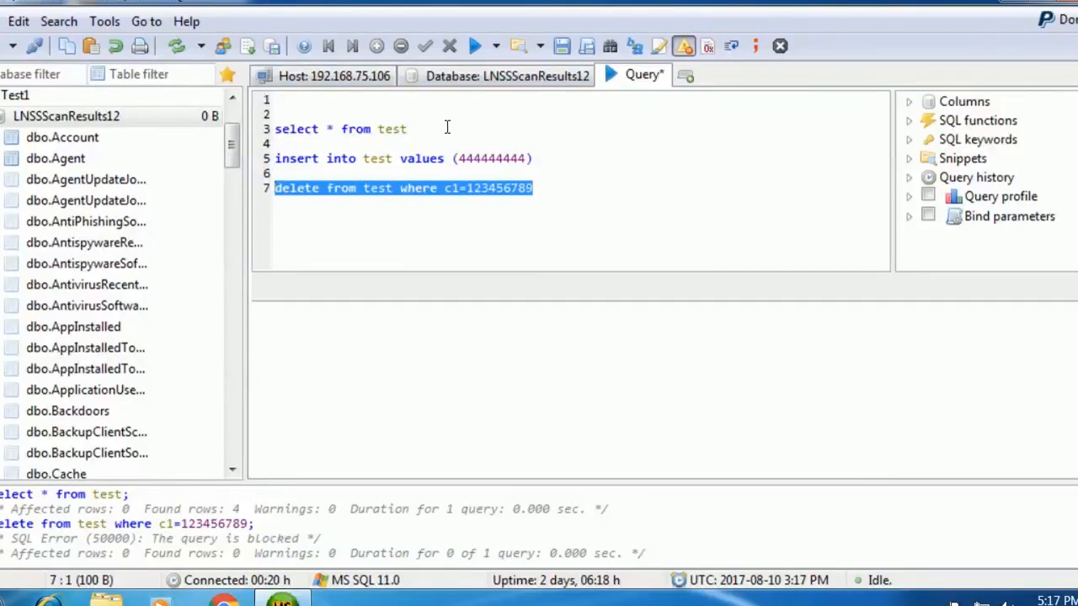
Run only 'select * from test' on line 3 and dismiss the blocked-query error.
{"action": "left_click_drag", "start_coordinate": [442, 127], "coordinate": [272, 128]}
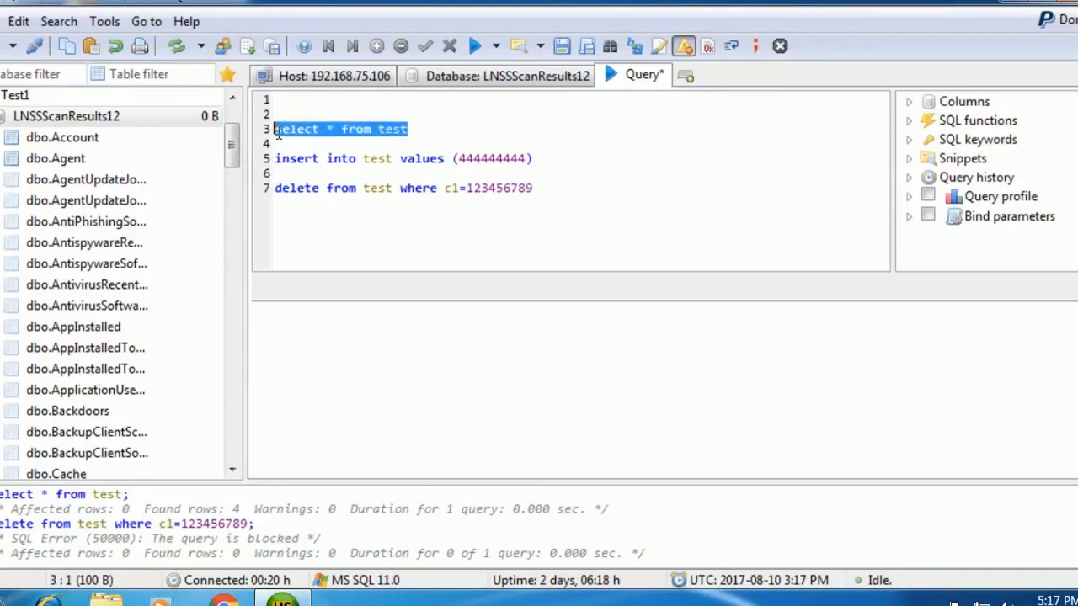
{"action": "left_click", "coordinate": [496, 47]}
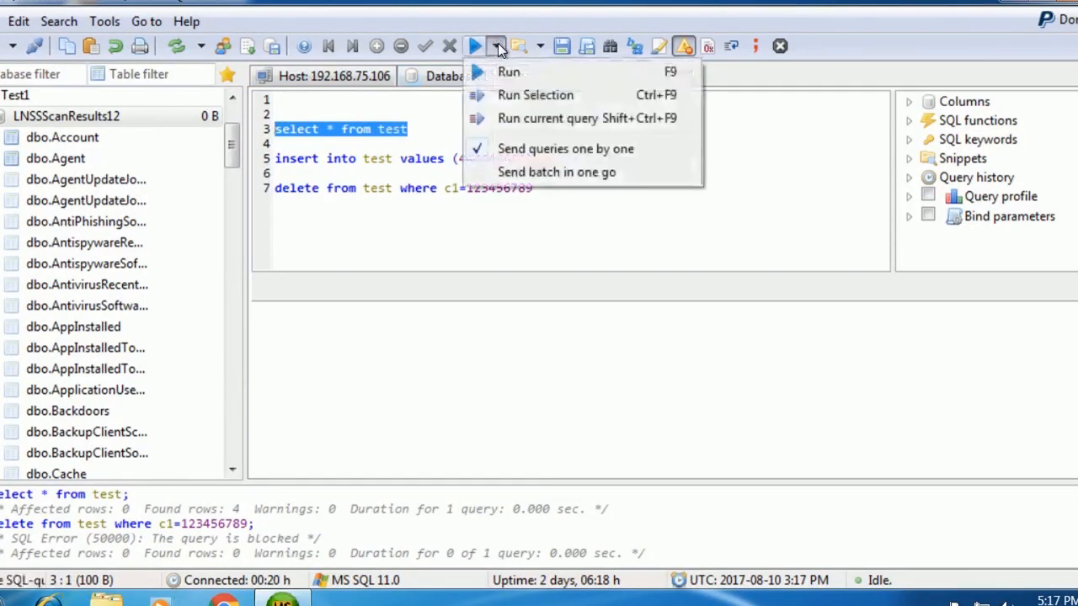
{"action": "left_click", "coordinate": [511, 95]}
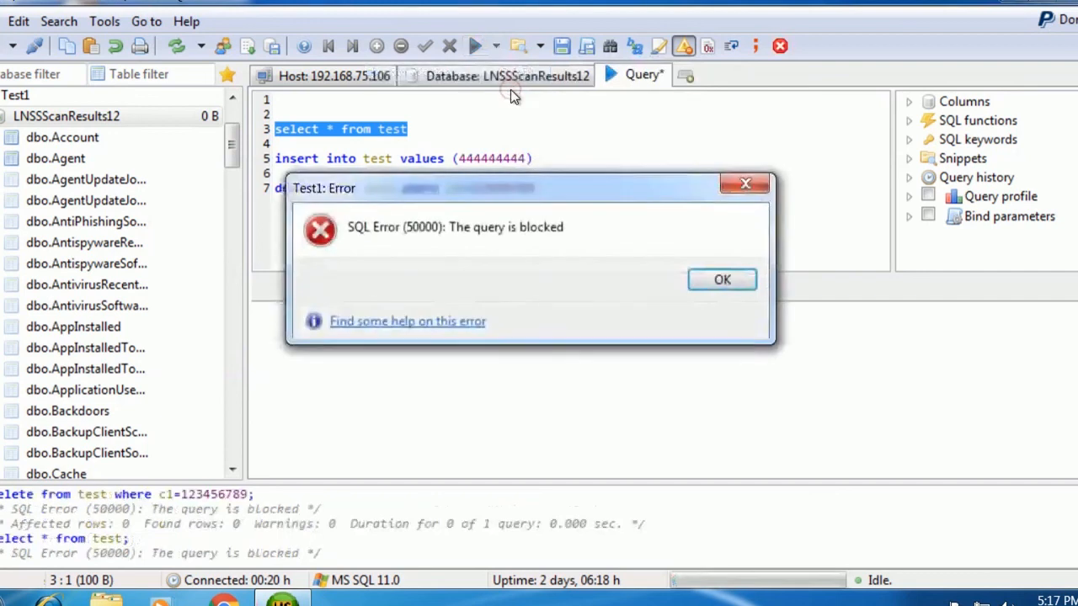
{"action": "left_click", "coordinate": [722, 281]}
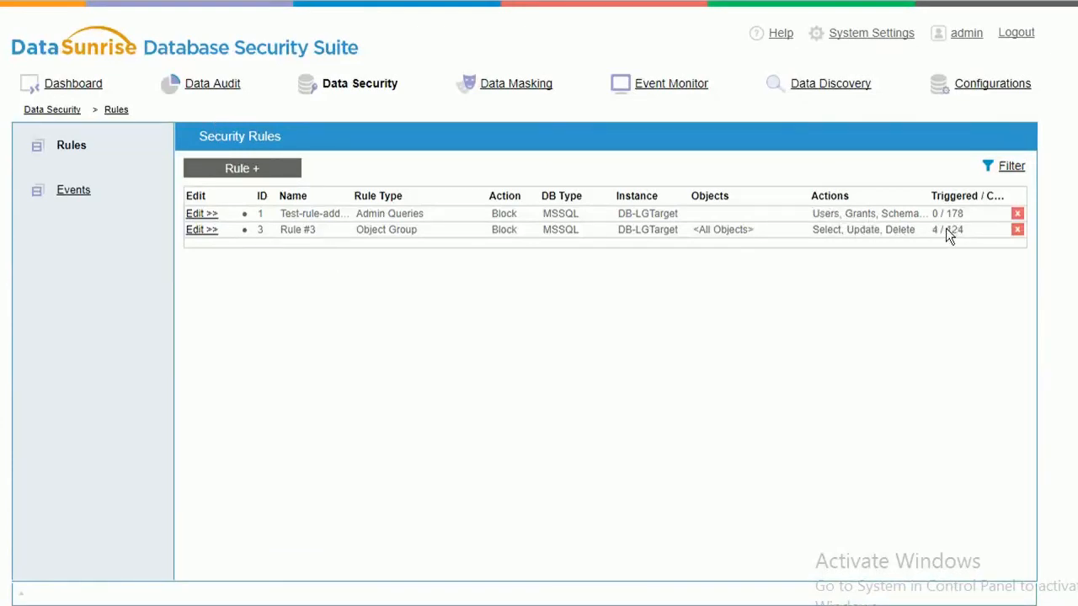
Uncheck Enable Rule on Rule #3 and save it.
{"action": "left_click", "coordinate": [202, 232]}
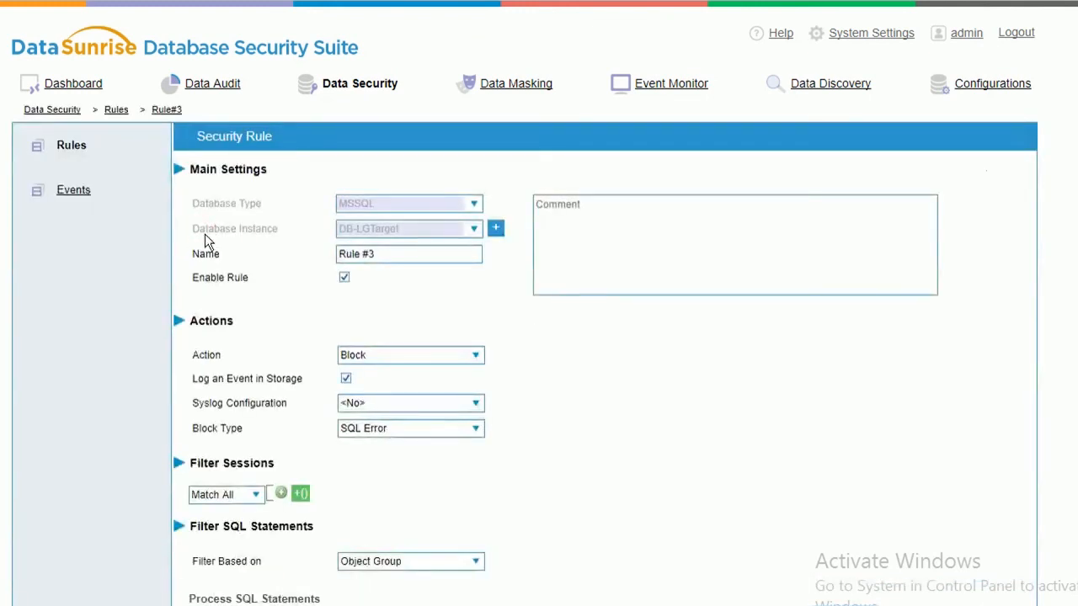
{"action": "left_click", "coordinate": [344, 277]}
{"action": "scroll", "coordinate": [345, 277], "scroll_direction": "down", "scroll_amount": 2}
{"action": "scroll", "coordinate": [1007, 414], "scroll_direction": "down", "scroll_amount": 4}
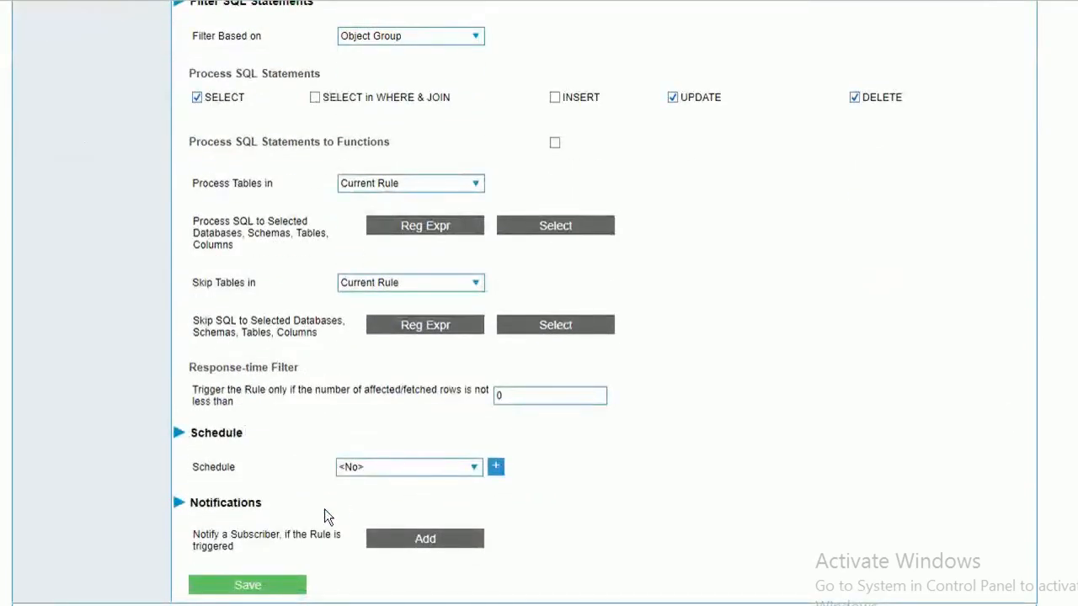
{"action": "left_click", "coordinate": [257, 590]}
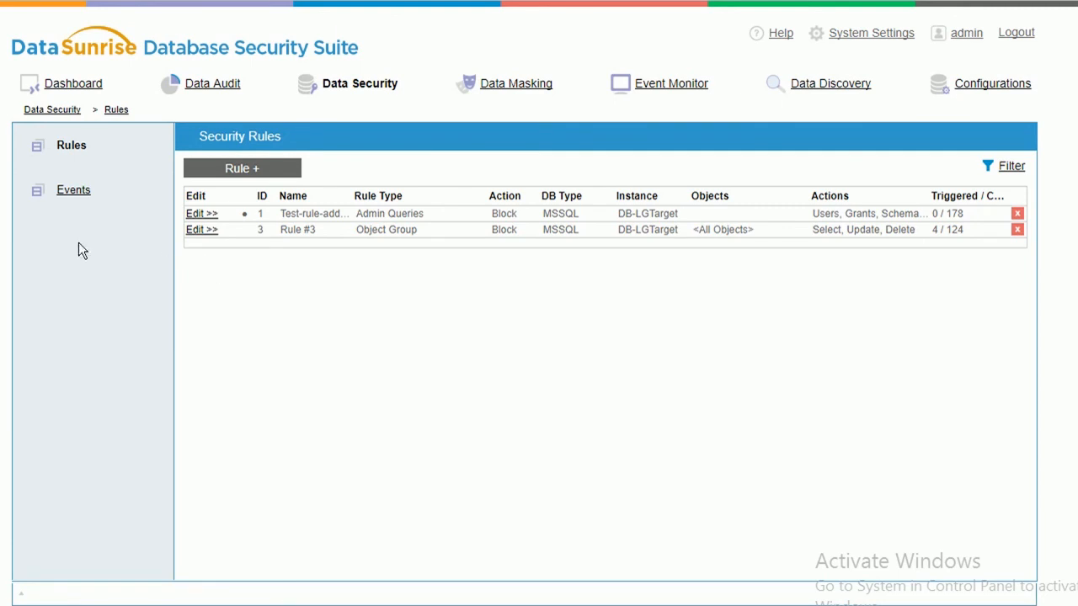
{"action": "left_click", "coordinate": [84, 187]}
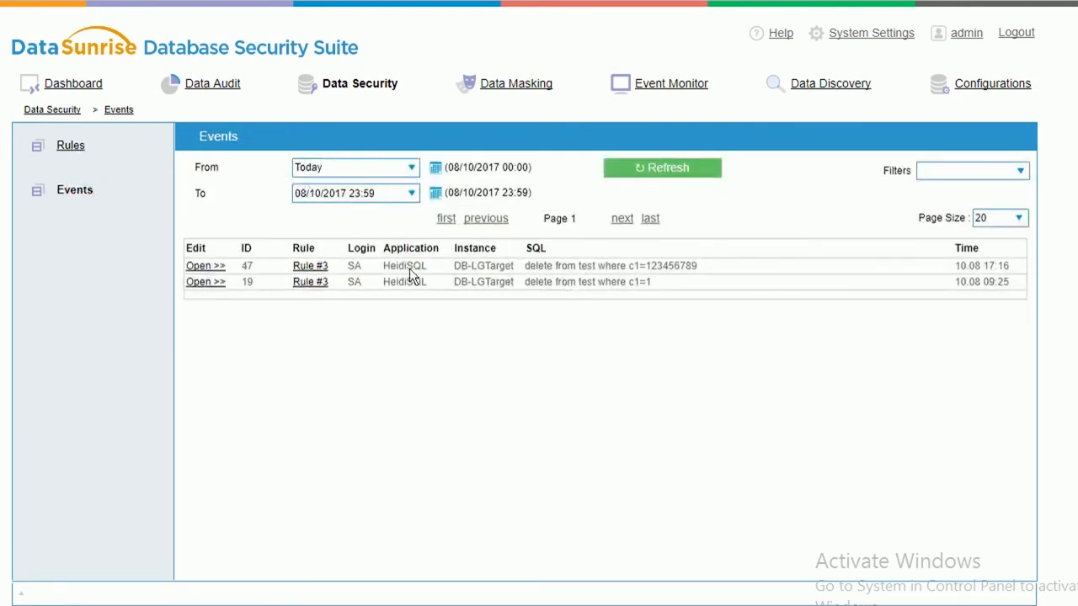
{"action": "left_click", "coordinate": [203, 83]}
{"action": "left_click", "coordinate": [74, 190]}
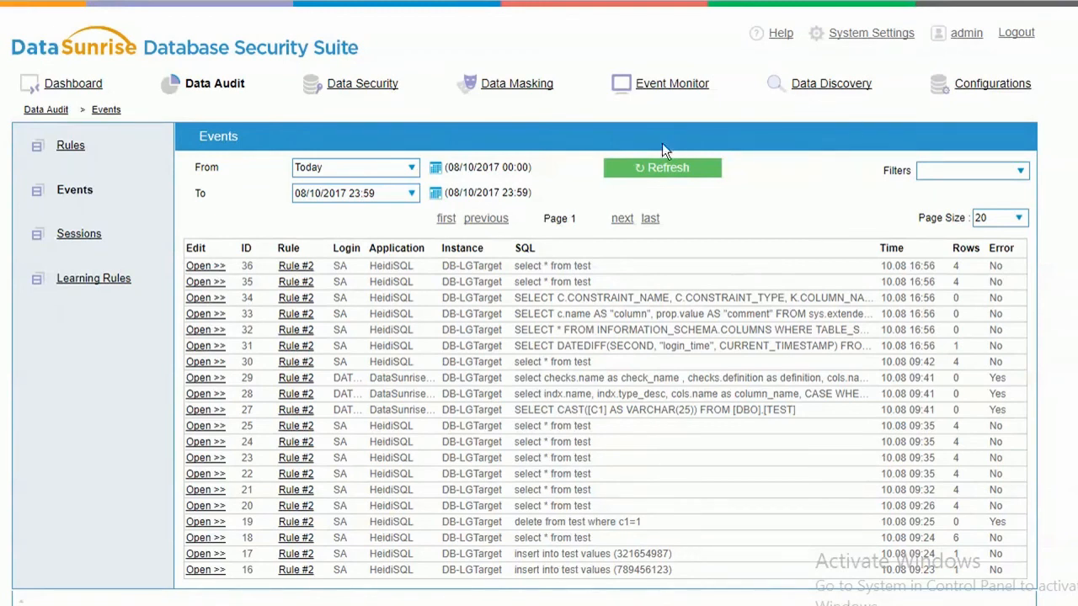
{"action": "left_click", "coordinate": [355, 88]}
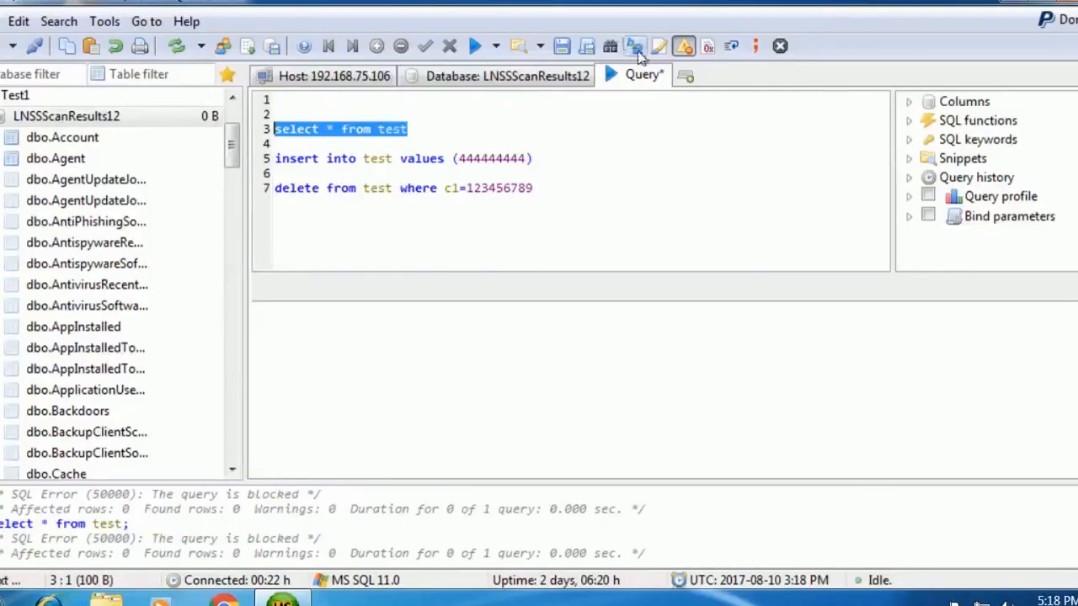
Run the selected 'select * from test' query, getting its 4 rows back in the results grid.
{"action": "left_click", "coordinate": [494, 46]}
{"action": "left_click", "coordinate": [507, 96]}
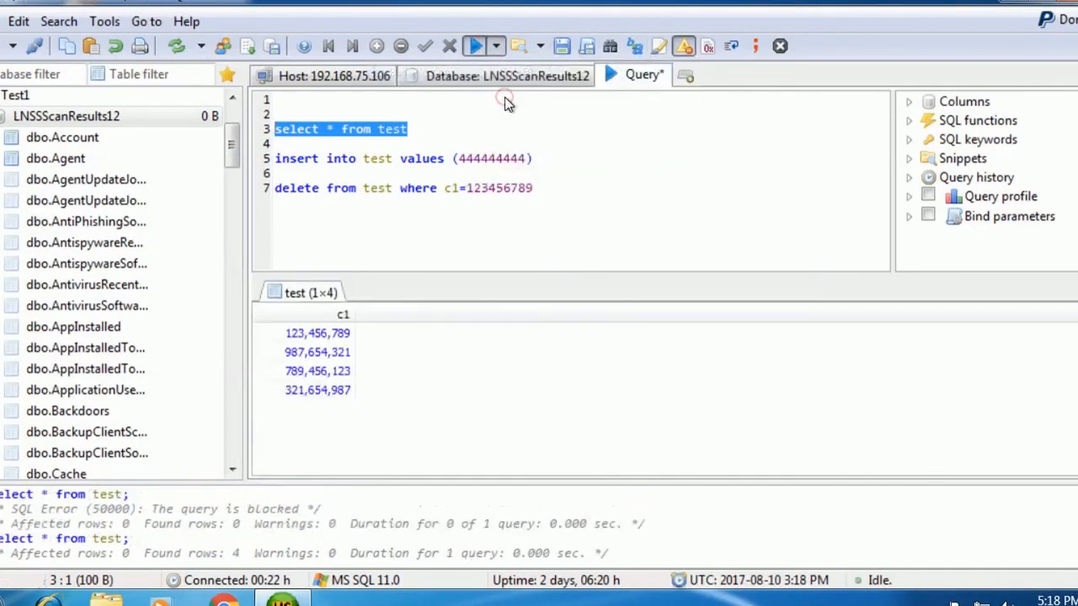
{"action": "left_click", "coordinate": [543, 185]}
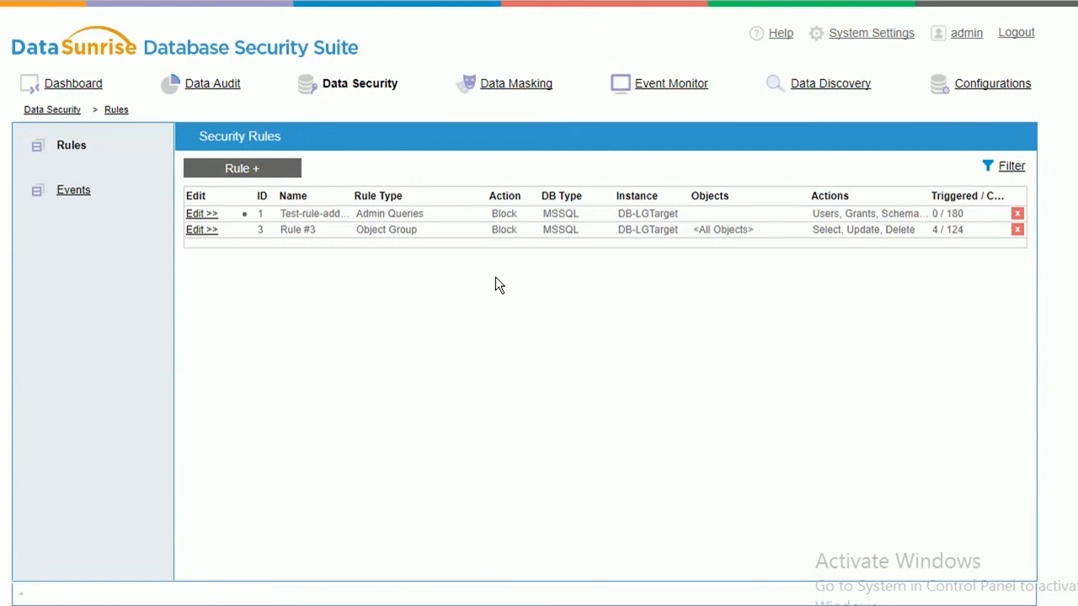
Open the DataSunrise Dashboard and scroll down to the System Info panel.
{"action": "left_click", "coordinate": [283, 171]}
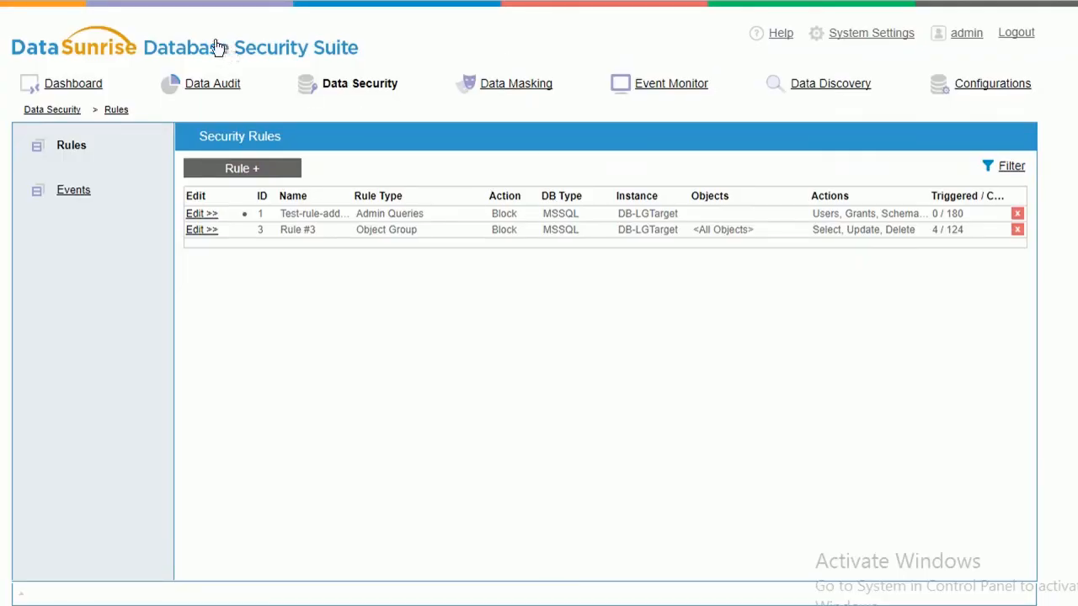
{"action": "left_click", "coordinate": [179, 47]}
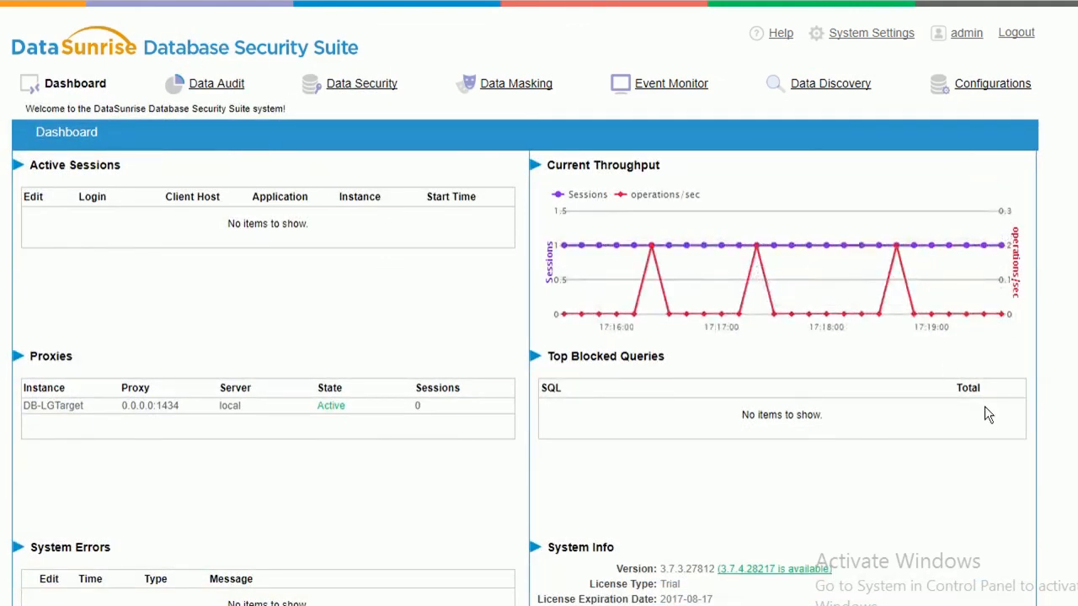
{"action": "scroll", "coordinate": [987, 415], "scroll_direction": "down", "scroll_amount": 2}
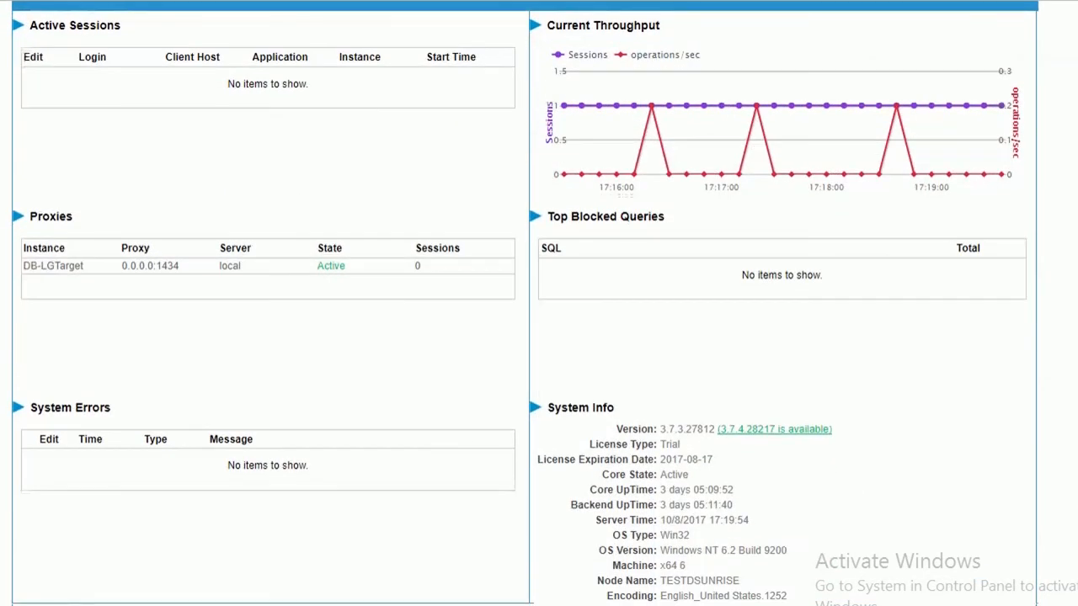